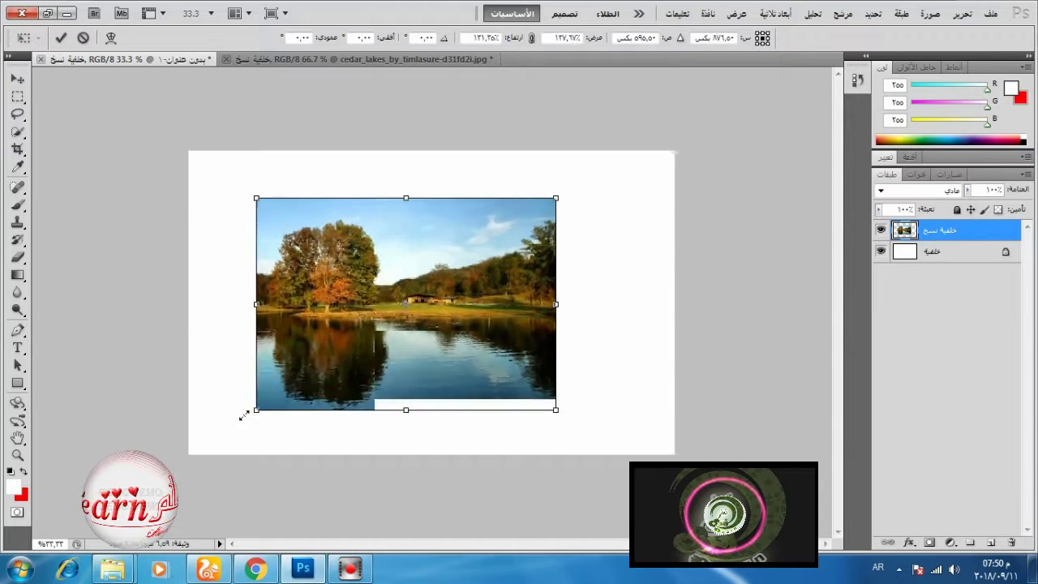
Scale the lake photo to fill the whole canvas and duplicate its layer
left_click_drag(555, 197, 674, 151)
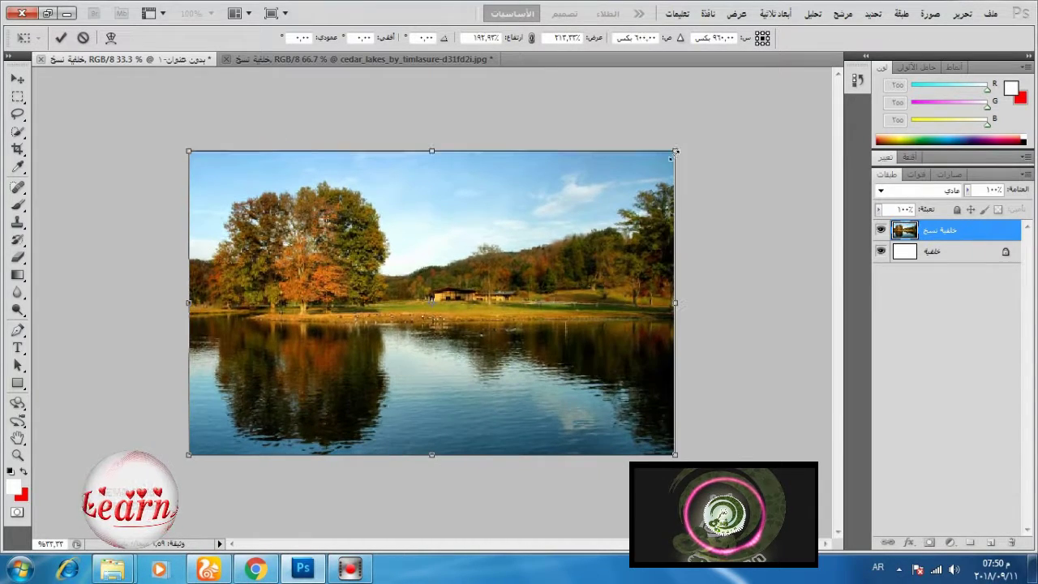
left_click(61, 37)
left_click(666, 37)
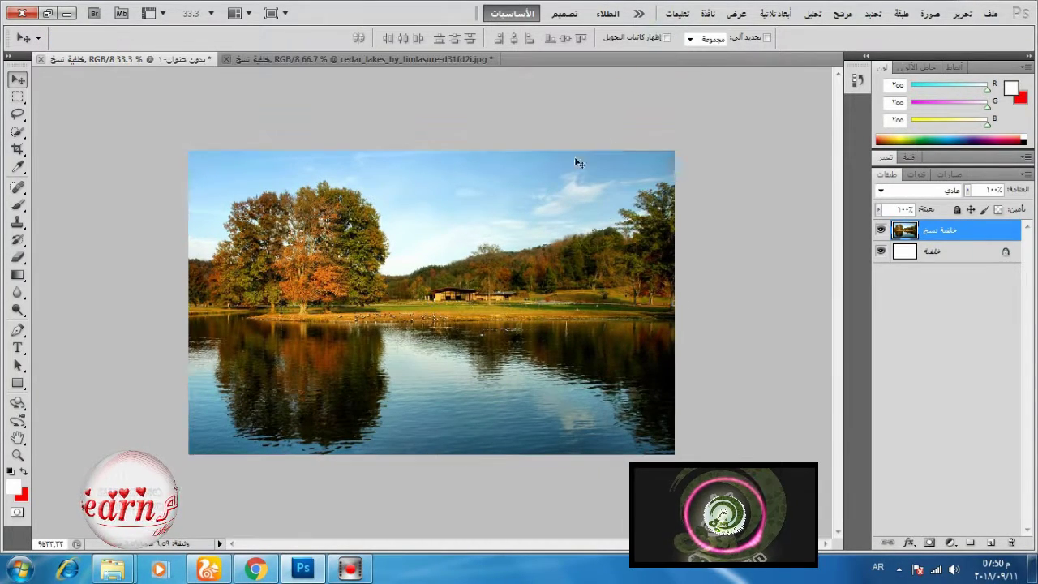
left_click_drag(953, 231, 991, 542)
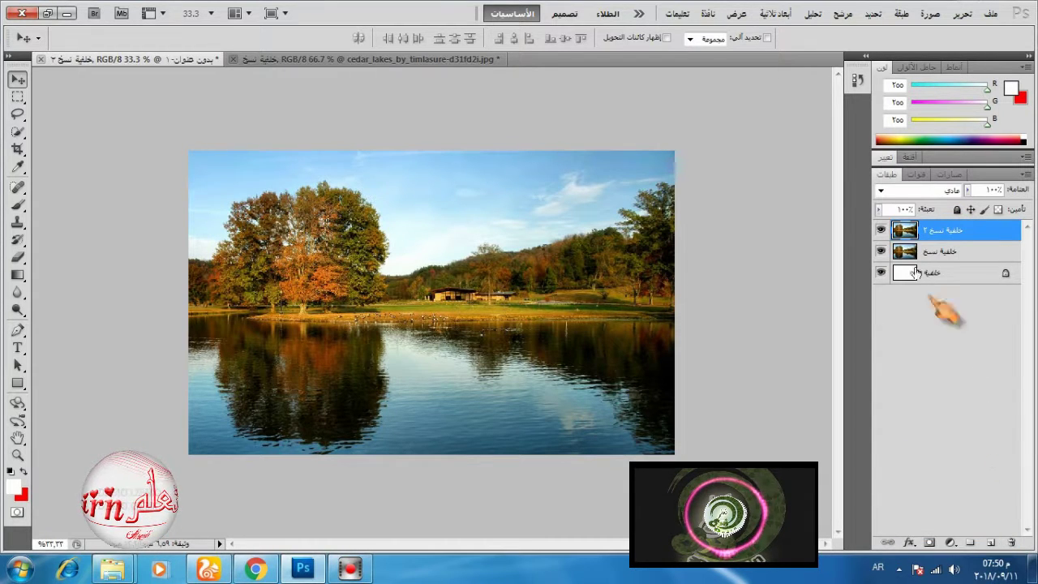
Rotate the duplicated photo layer 90° counterclockwise and move it against the canvas's right edge
left_click(962, 13)
left_click(855, 295)
right_click(477, 214)
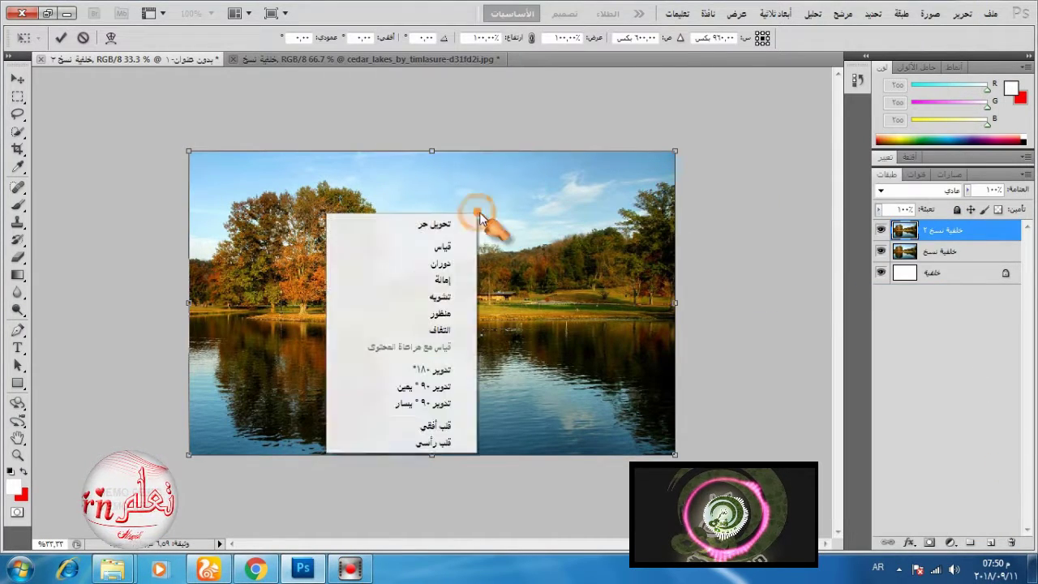
left_click(436, 406)
left_click_drag(475, 331, 565, 331)
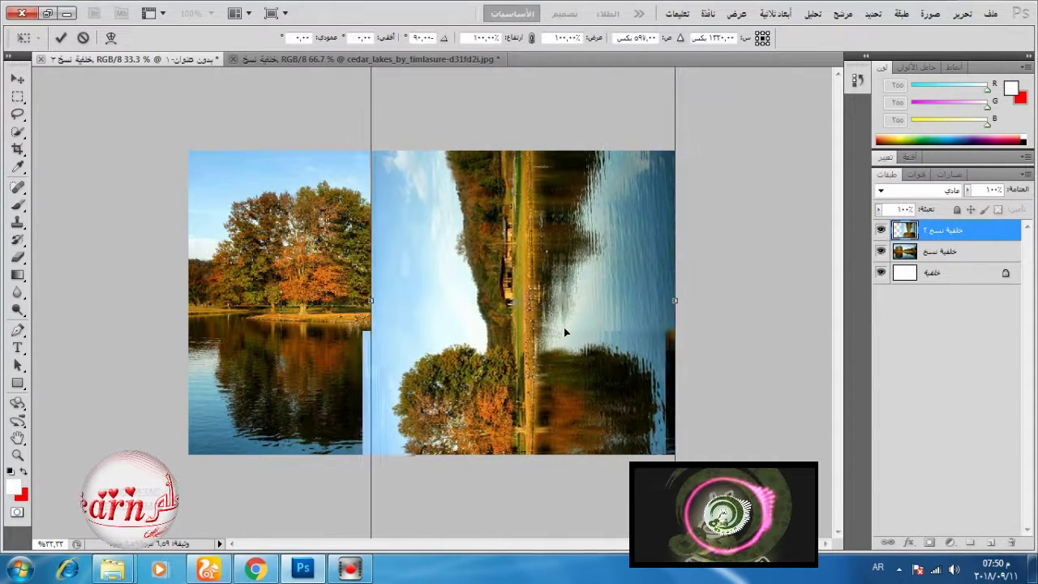
Flip the rotated photo top to bottom so its trees sit at the upper edge, and apply the transform
right_click(565, 331)
left_click(487, 311)
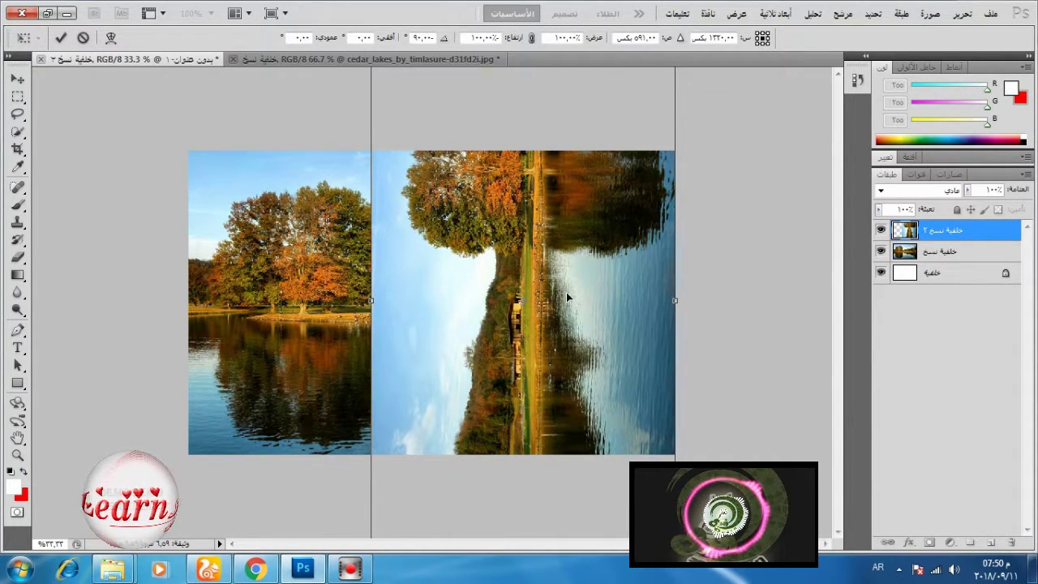
left_click(62, 38)
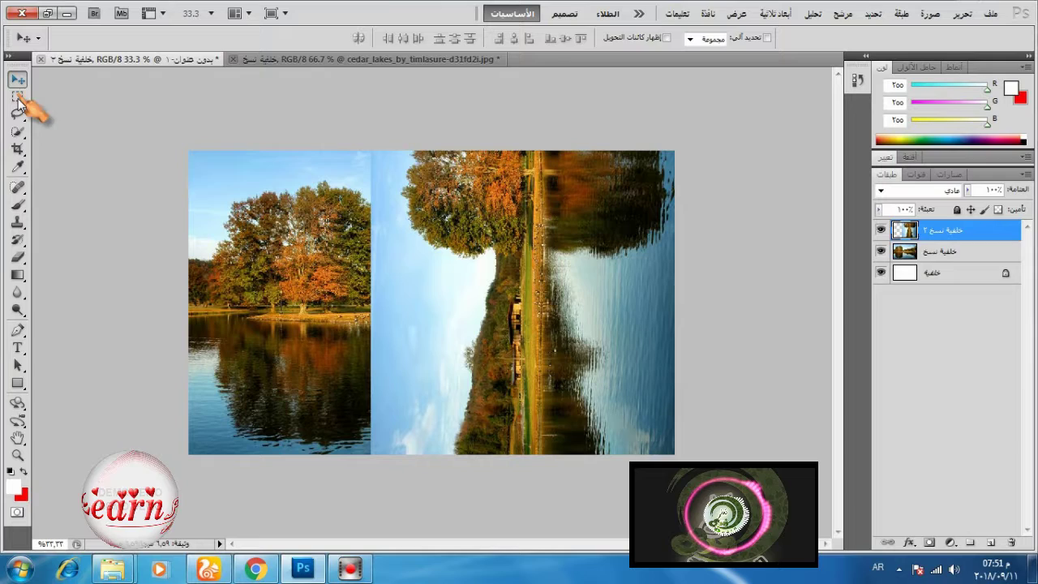
Crop the canvas from its left side to the area covered by the rotated photo
left_click(17, 149)
left_click_drag(736, 448, 736, 460)
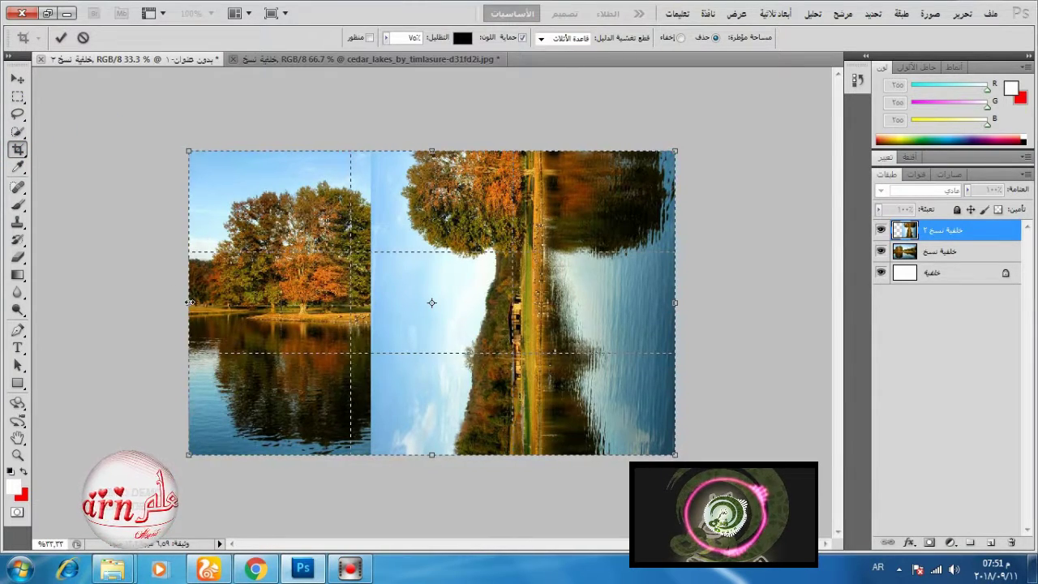
left_click_drag(189, 302, 372, 304)
left_click(61, 37)
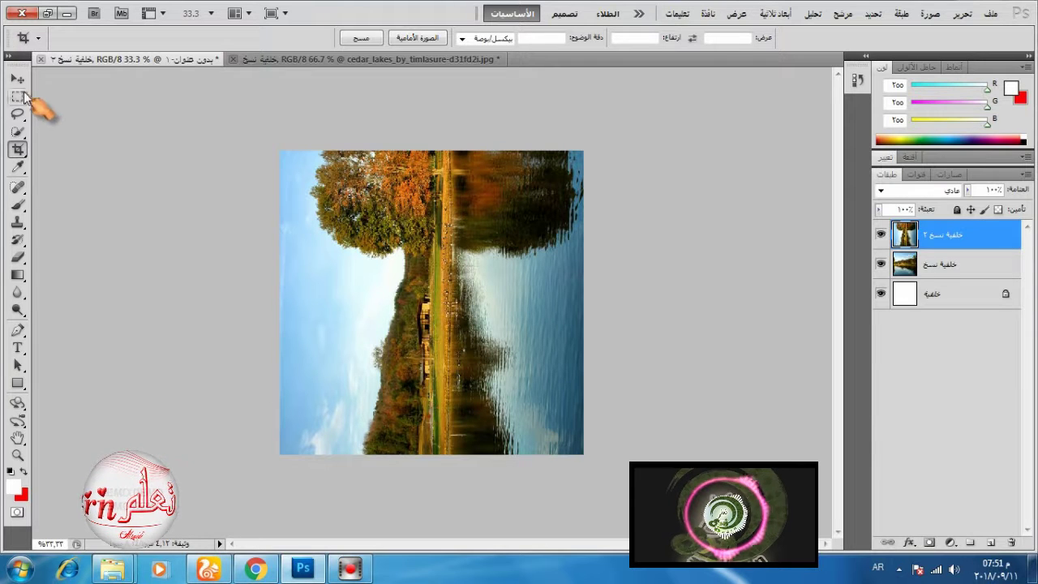
Select the rotated photo's lower-left triangle along the diagonal with the Polygonal Lasso and turn it into a layer mask
left_click_drag(18, 114, 130, 127)
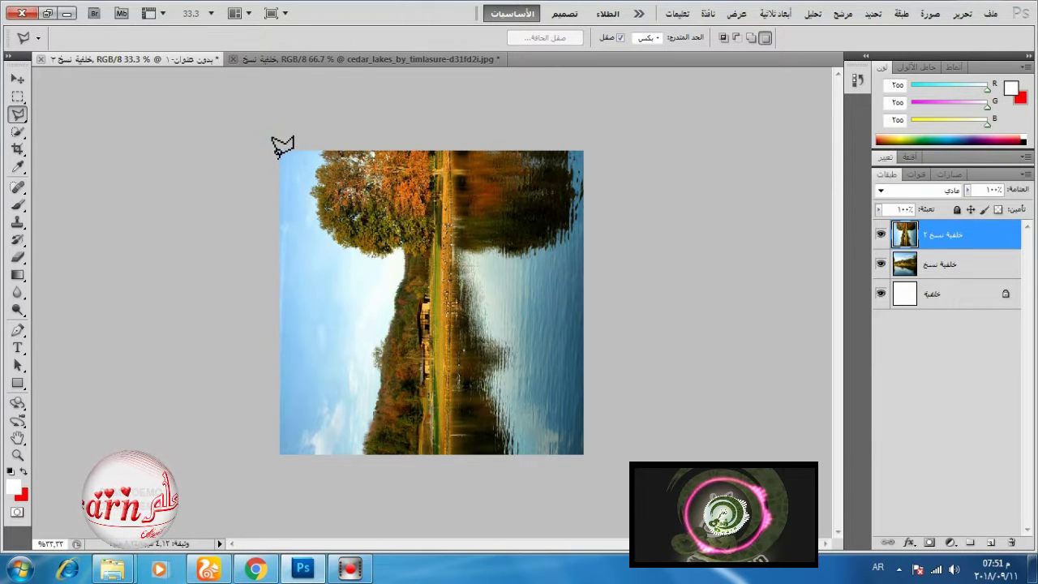
left_click(276, 147)
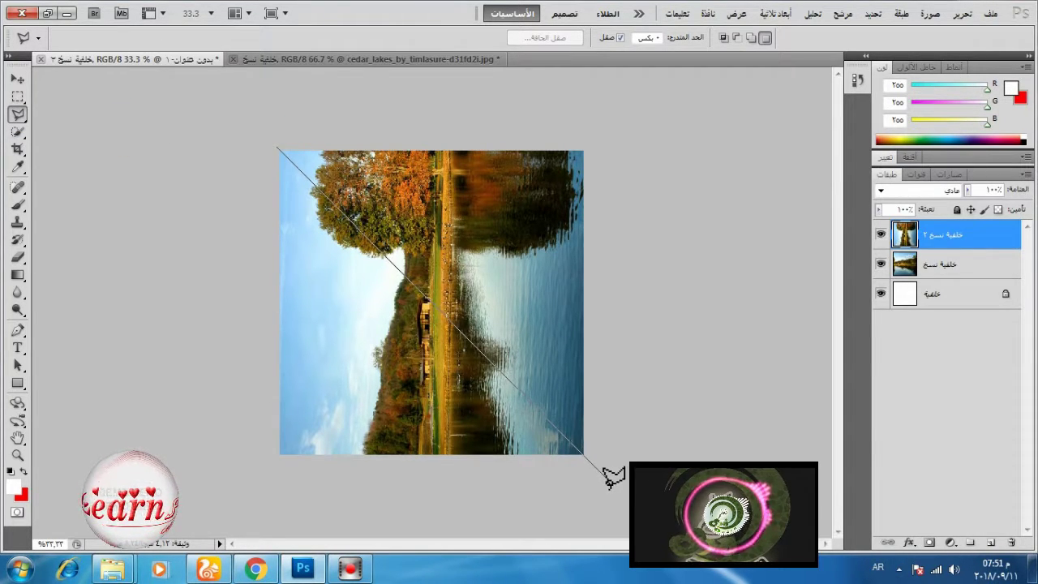
left_click(230, 476)
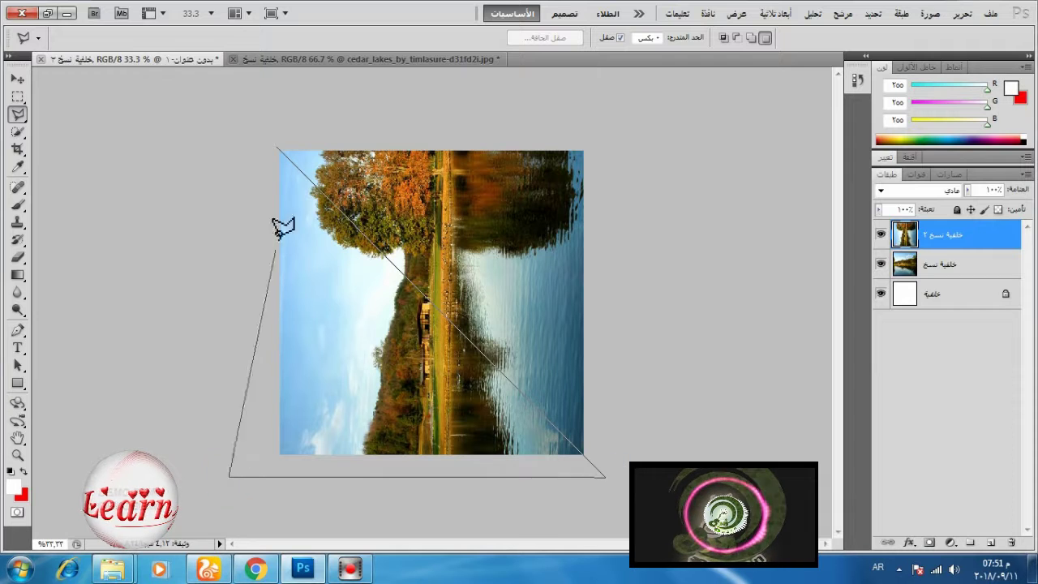
left_click(278, 147)
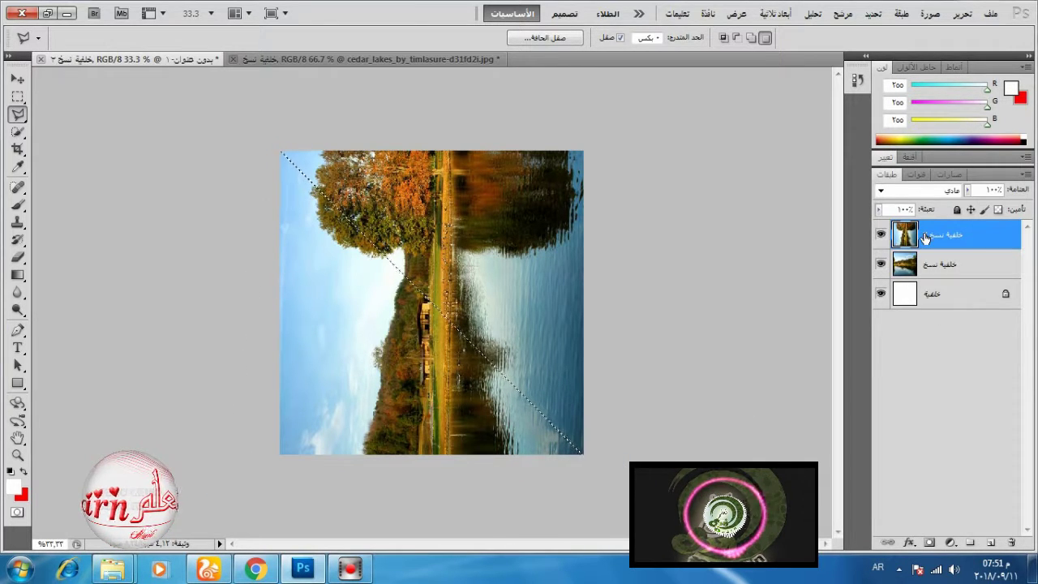
left_click(928, 543)
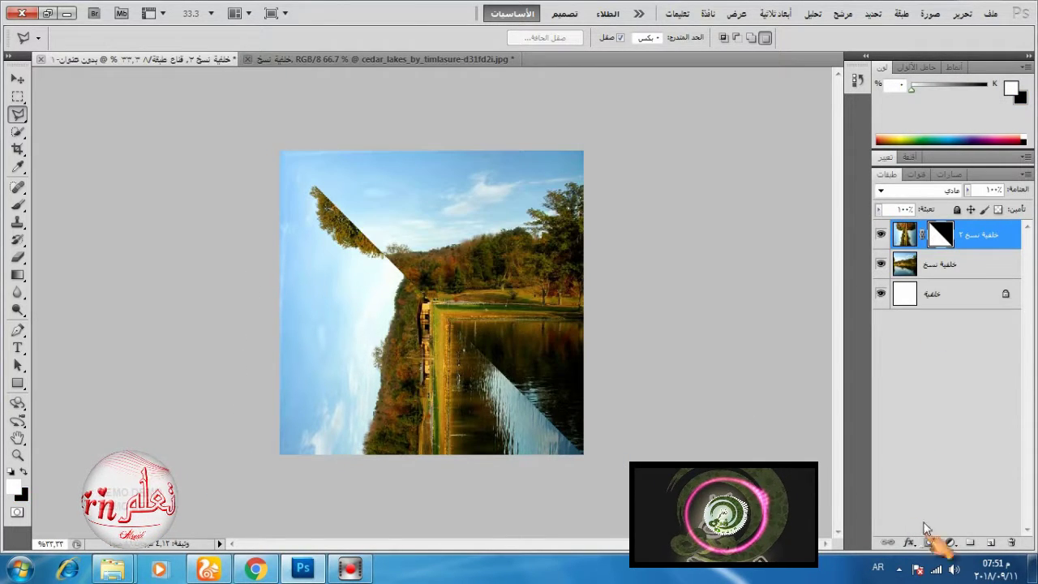
Shift the rotated photo upward independently of its mask and place a duplicate of the masked layer below the upright photo layer
left_click(905, 235)
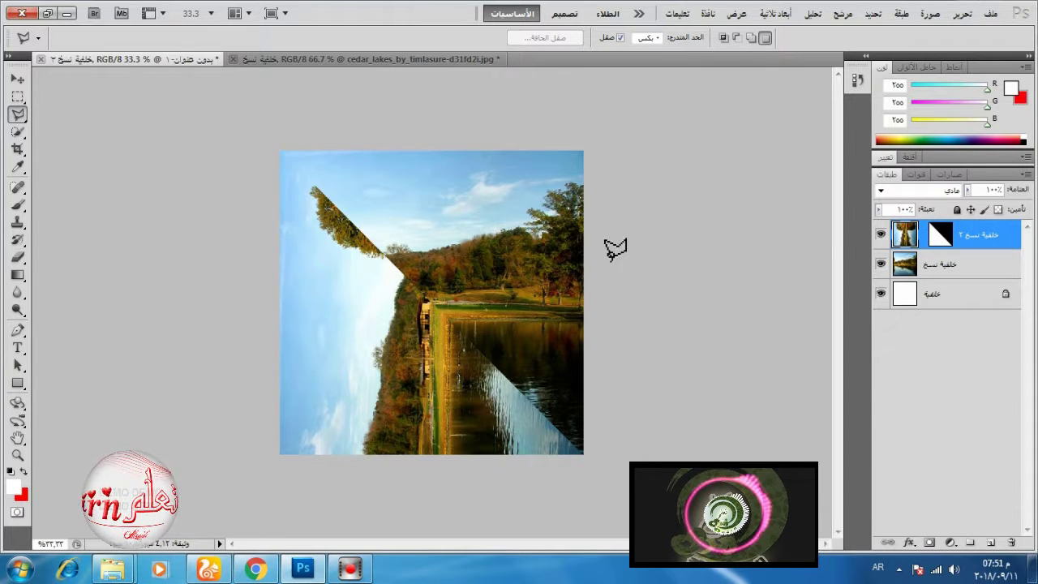
left_click(17, 79)
left_click_drag(396, 407, 389, 314)
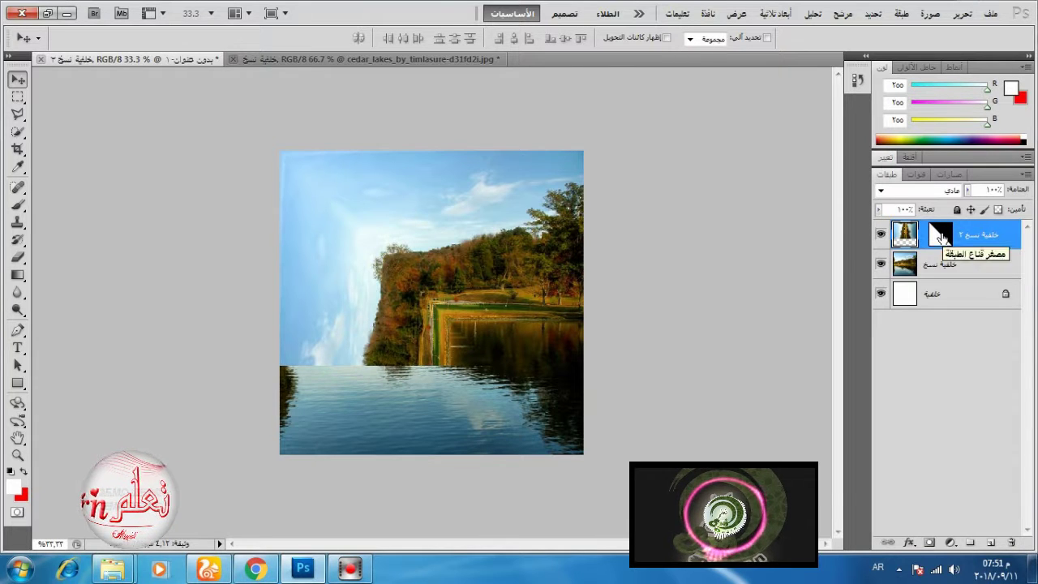
left_click_drag(967, 232, 945, 305)
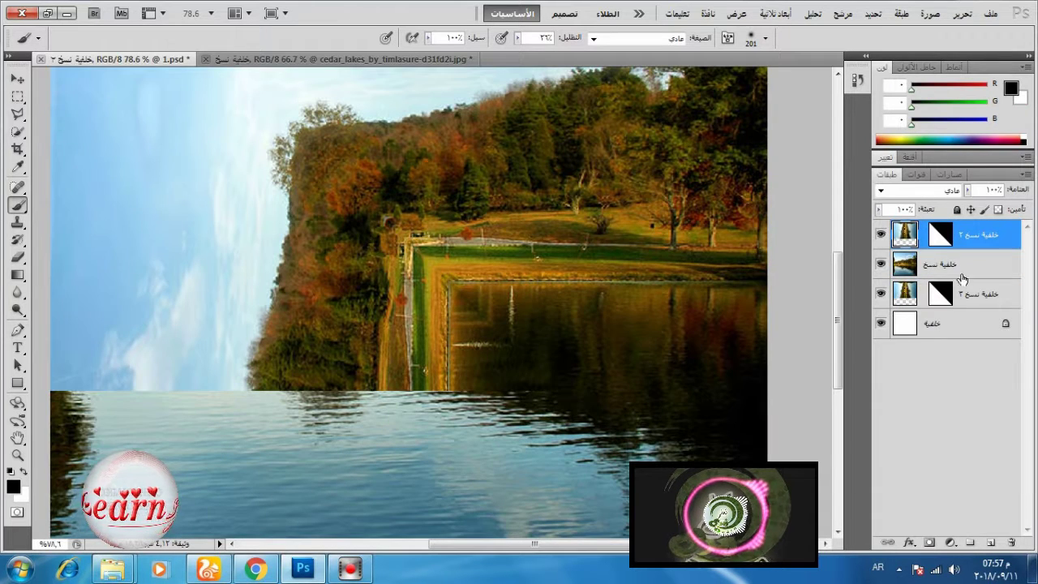
Add a new layer on top, load the rotated photo's mask as a selection and invert it
left_click(990, 542)
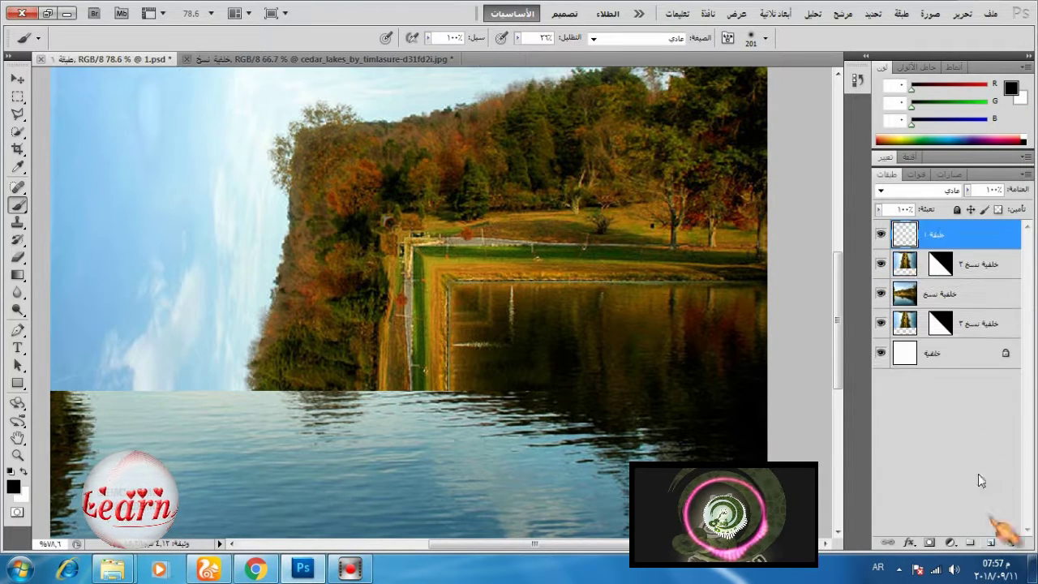
left_click(942, 264, "ctrl")
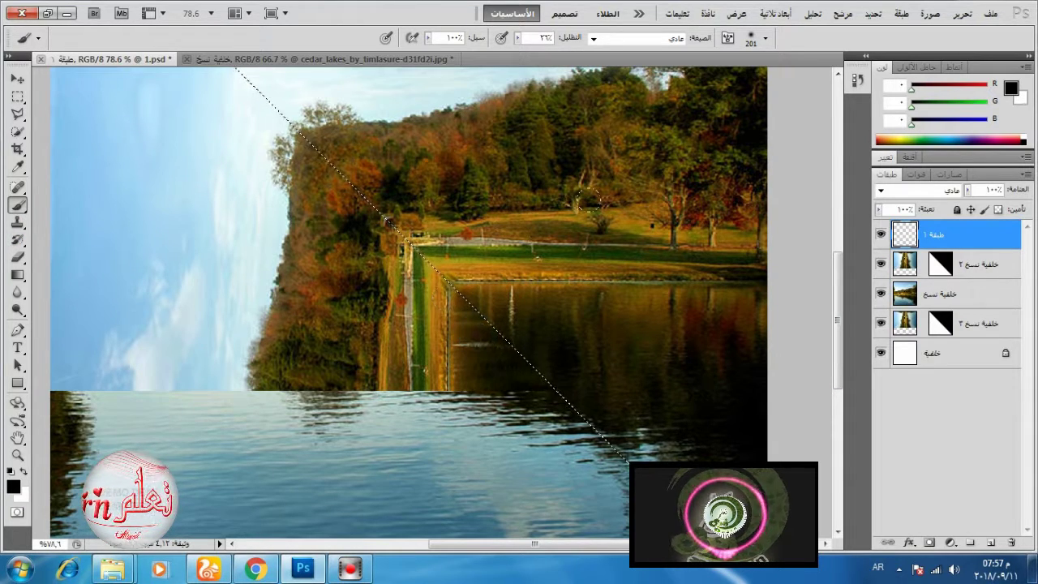
left_click(17, 96)
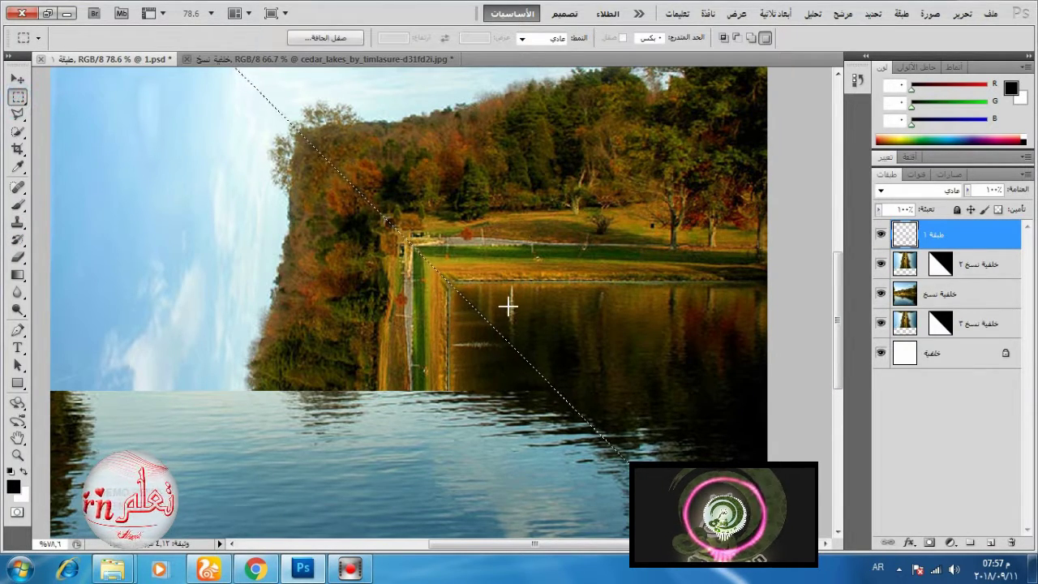
right_click(507, 305)
left_click(456, 50)
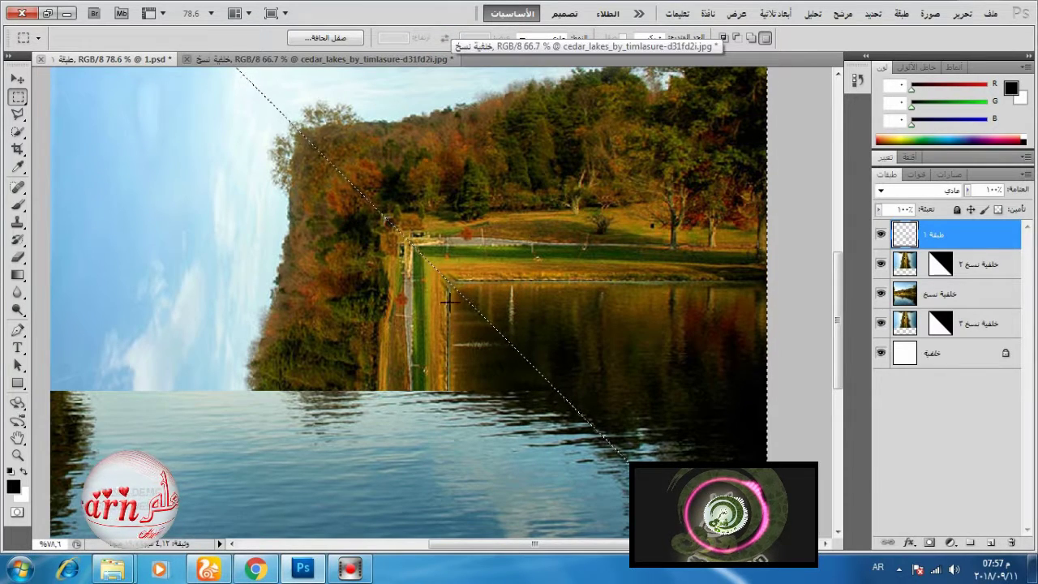
Paint a soft white highlight along the diagonal edge in the dark water on the new layer, and deselect
left_click(23, 471)
left_click(17, 204)
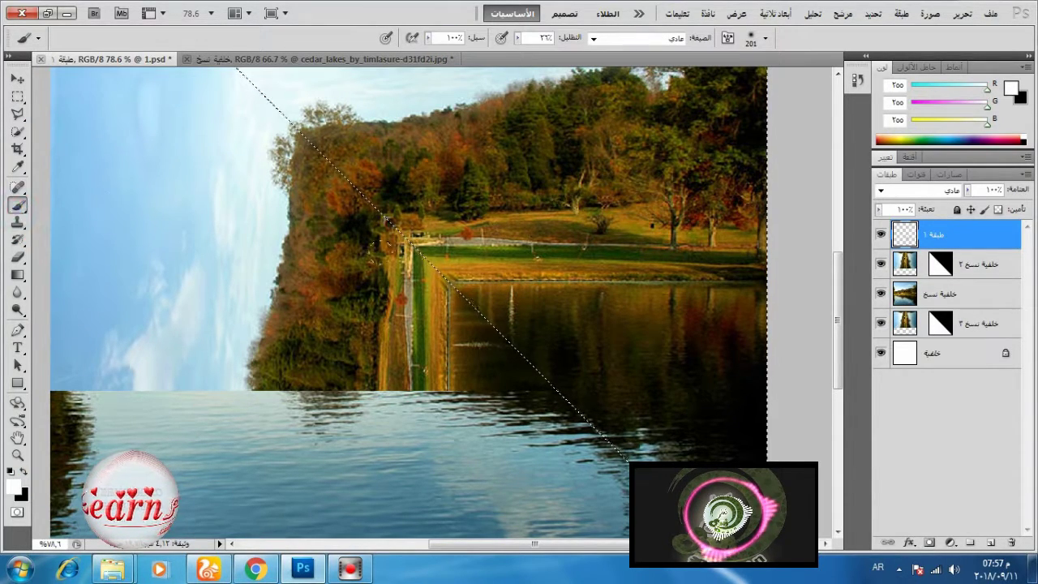
mouse_move(502, 341)
left_mouse_down()
mouse_move(535, 356)
mouse_move(494, 352)
mouse_move(551, 381)
left_mouse_up()
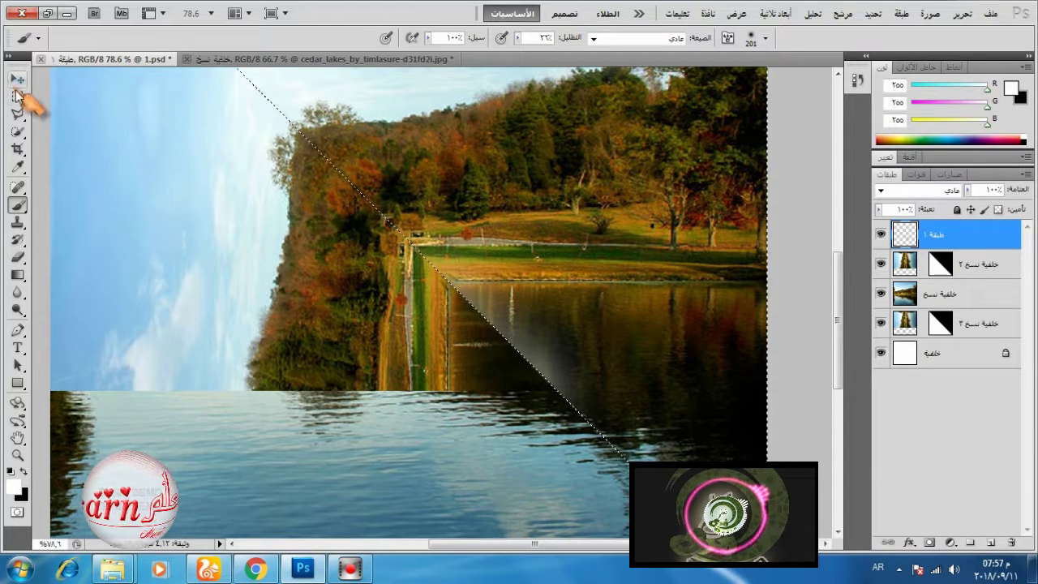
key("ctrl+d")
Erase the lower end of the white highlight with a soft 96 px eraser at 100% opacity
left_click(18, 258)
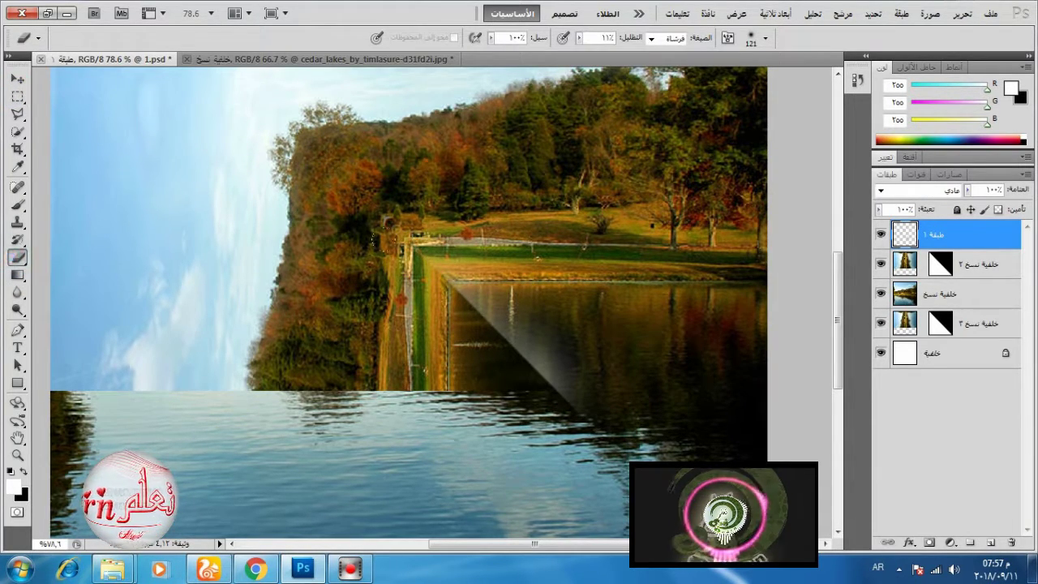
right_click(446, 256)
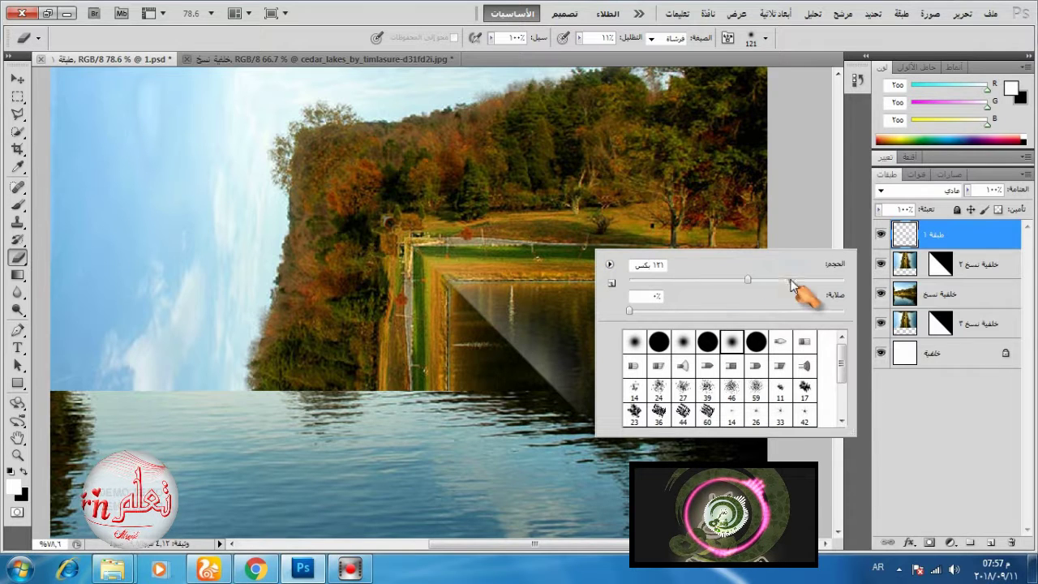
left_click_drag(791, 284, 791, 281)
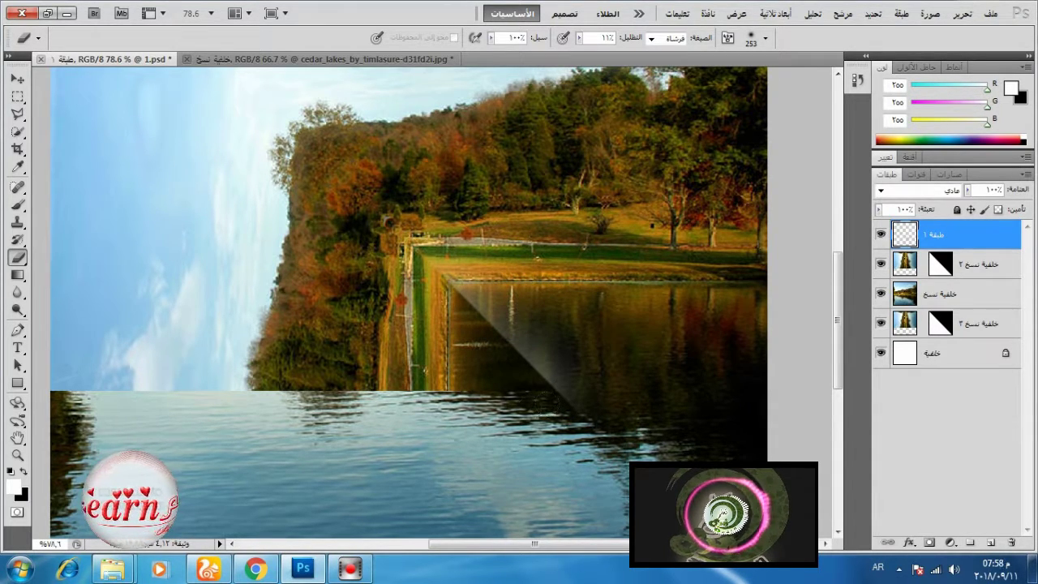
right_click(566, 380)
left_click(878, 391)
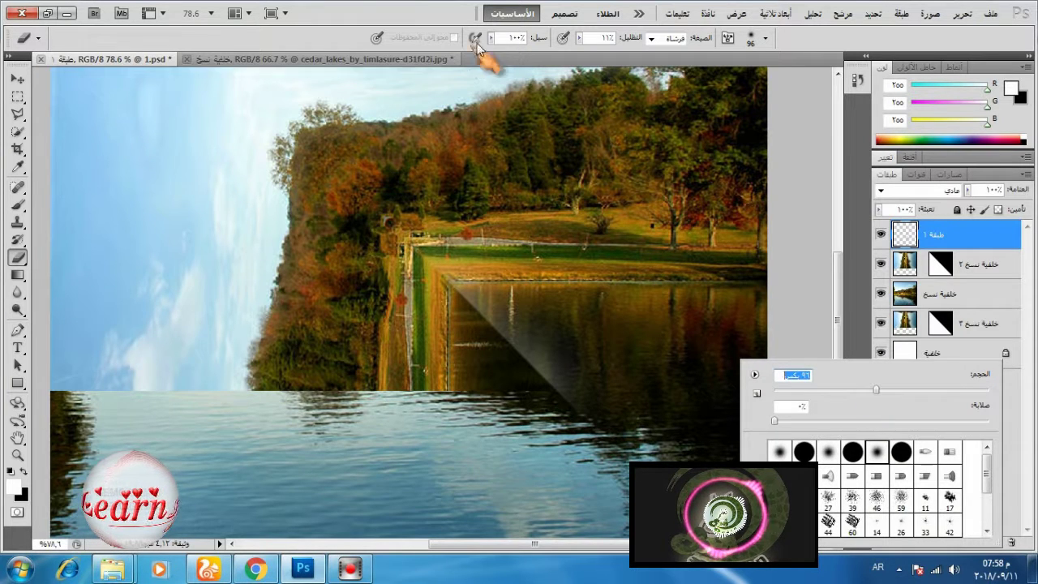
left_click(578, 37)
left_click_drag(580, 53, 663, 67)
left_click(575, 413)
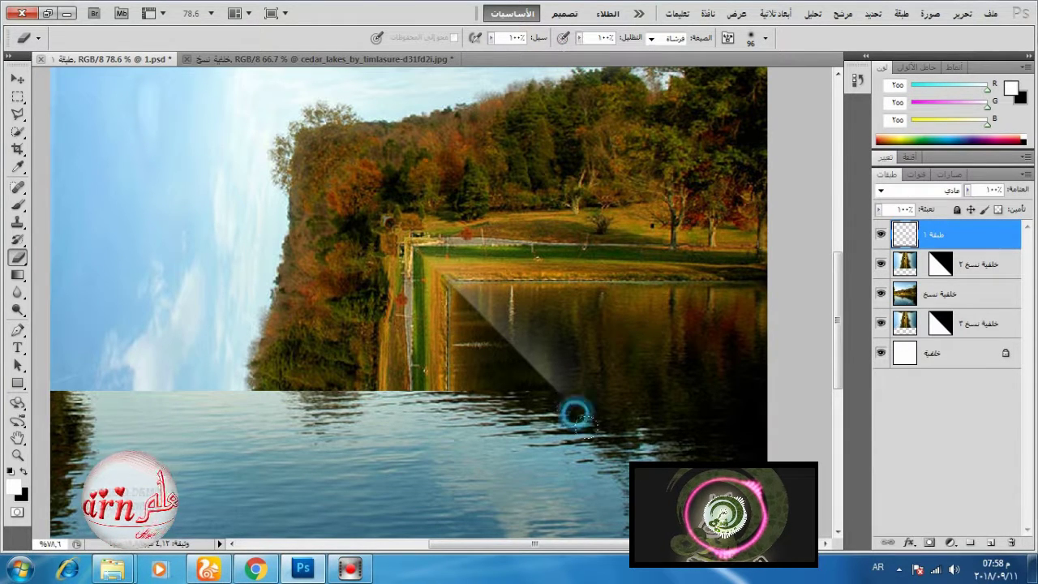
Enlarge the eraser to 303 px and fade the upper-right side of the white highlight
right_click(624, 319)
left_click_drag(743, 347, 851, 348)
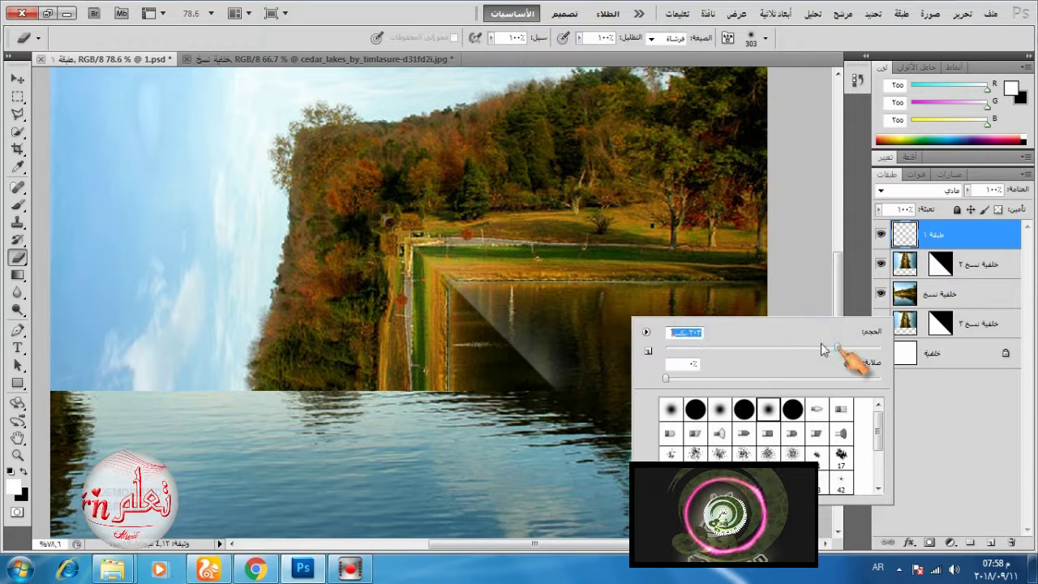
left_click(591, 301)
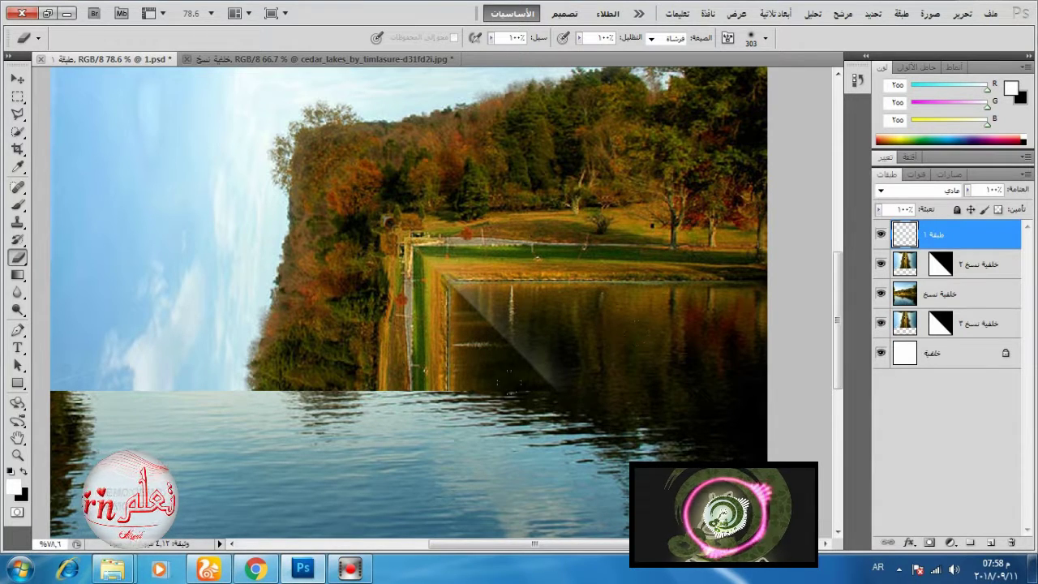
Apply a Gaussian Blur with a radius of 8.7 pixels to the white highlight layer
left_click(843, 13)
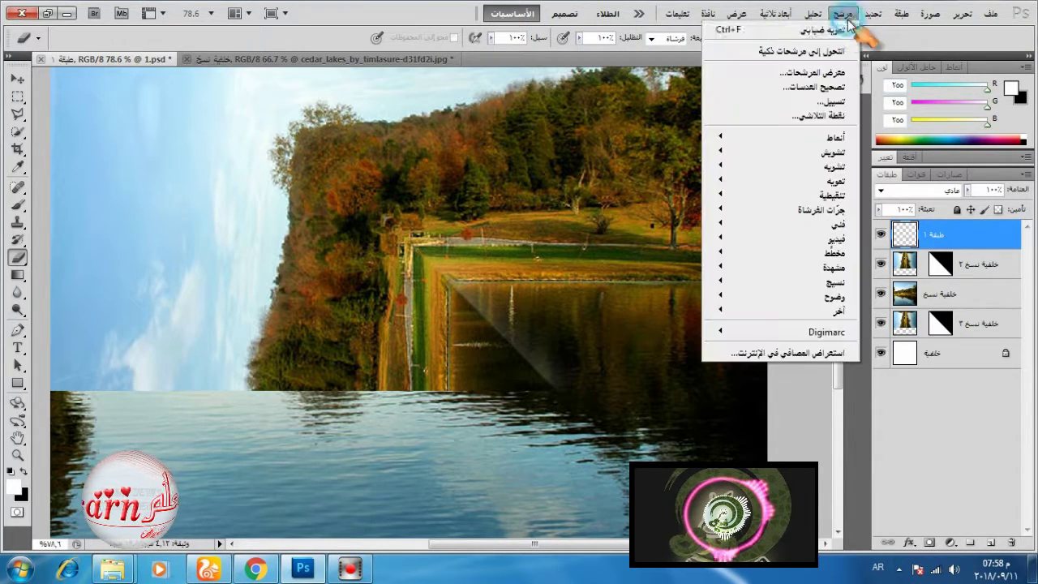
left_click(843, 13)
left_click(843, 14)
mouse_move(847, 182)
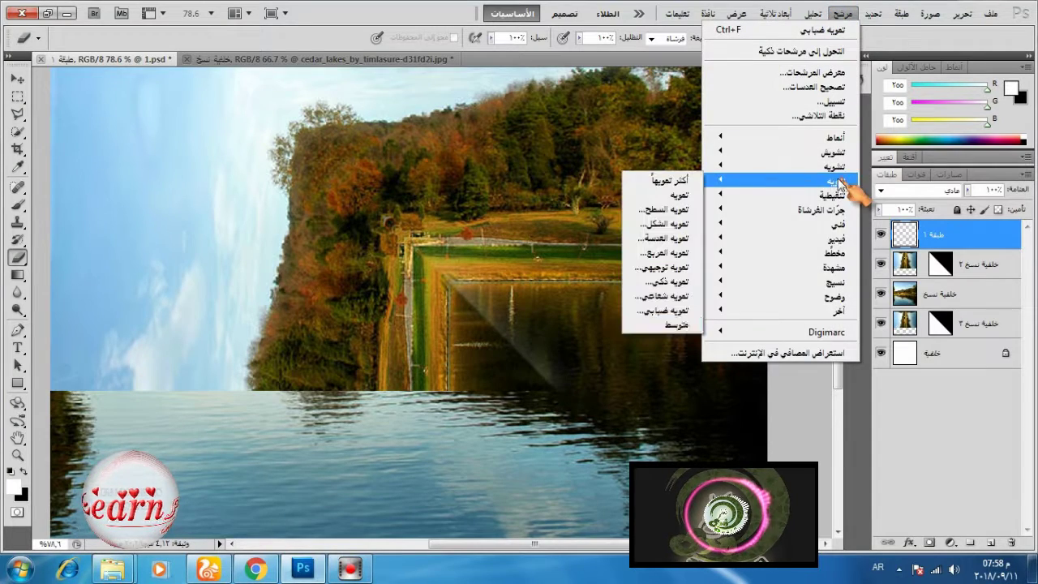
left_click(677, 318)
left_click_drag(781, 330, 815, 336)
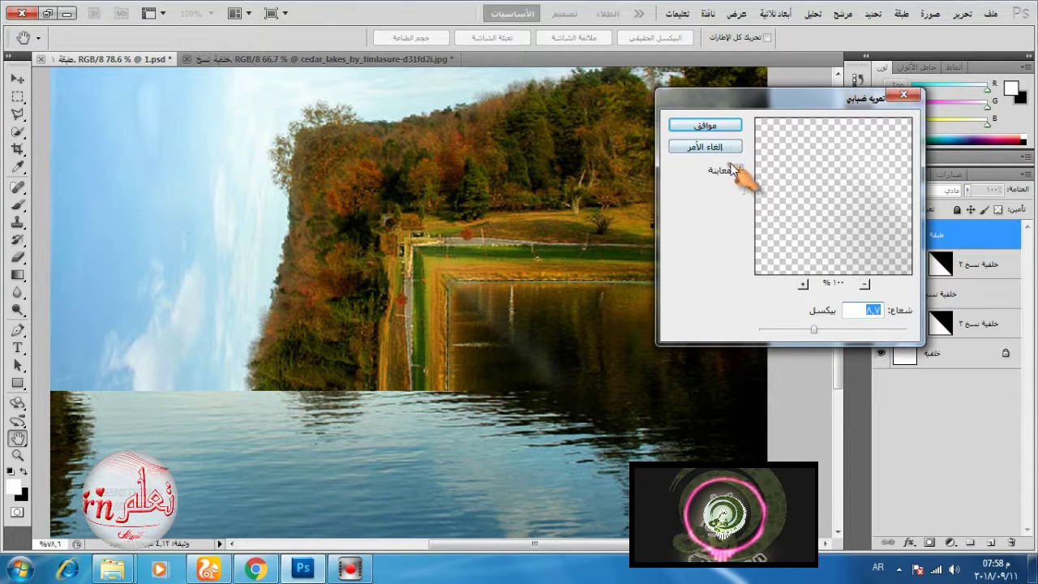
left_click(705, 125)
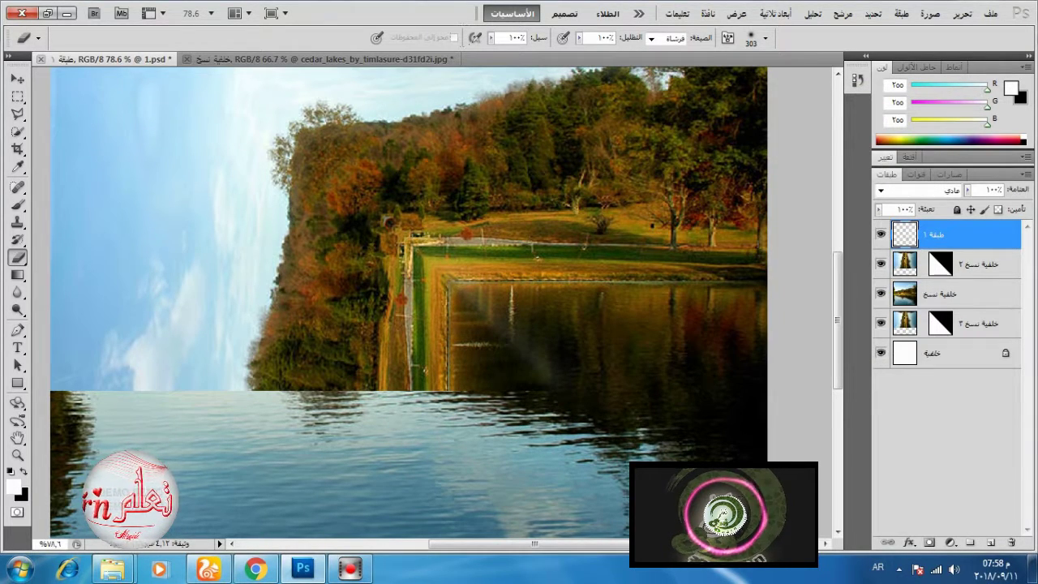
scroll(343, 182, "down", 6)
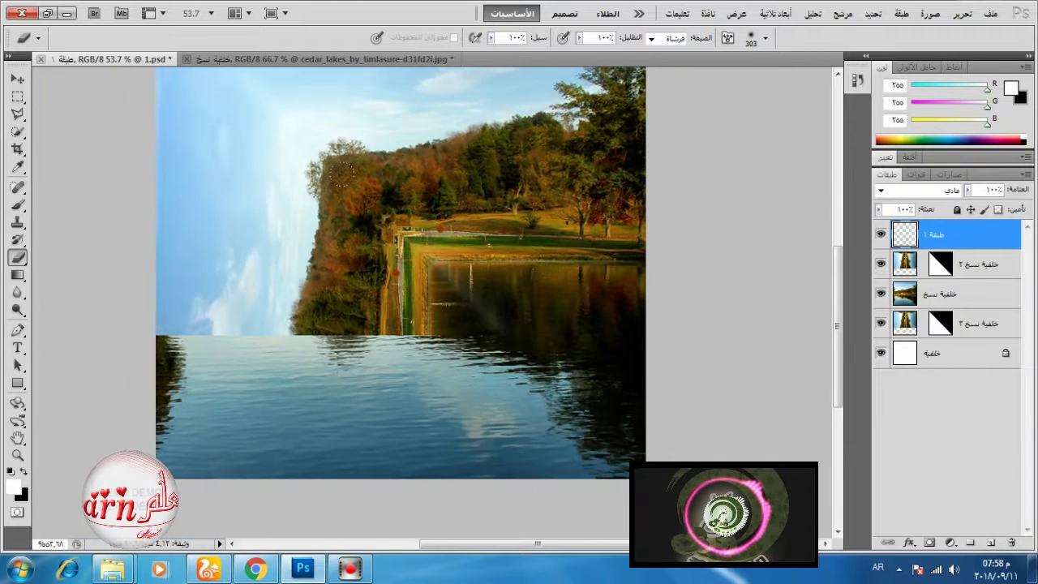
scroll(313, 172, "up", 1)
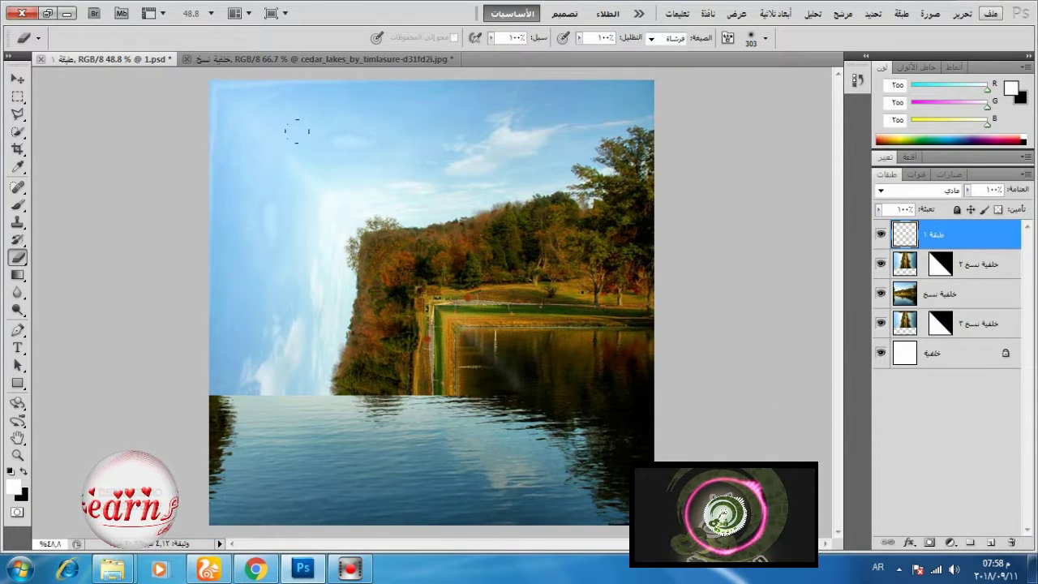
left_click(20, 206)
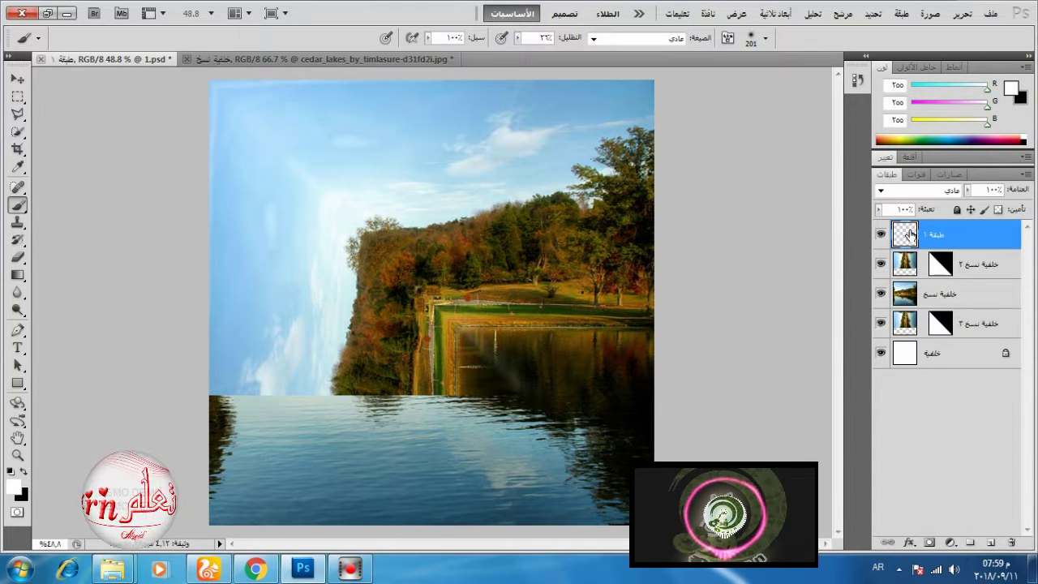
left_click(909, 234, "ctrl")
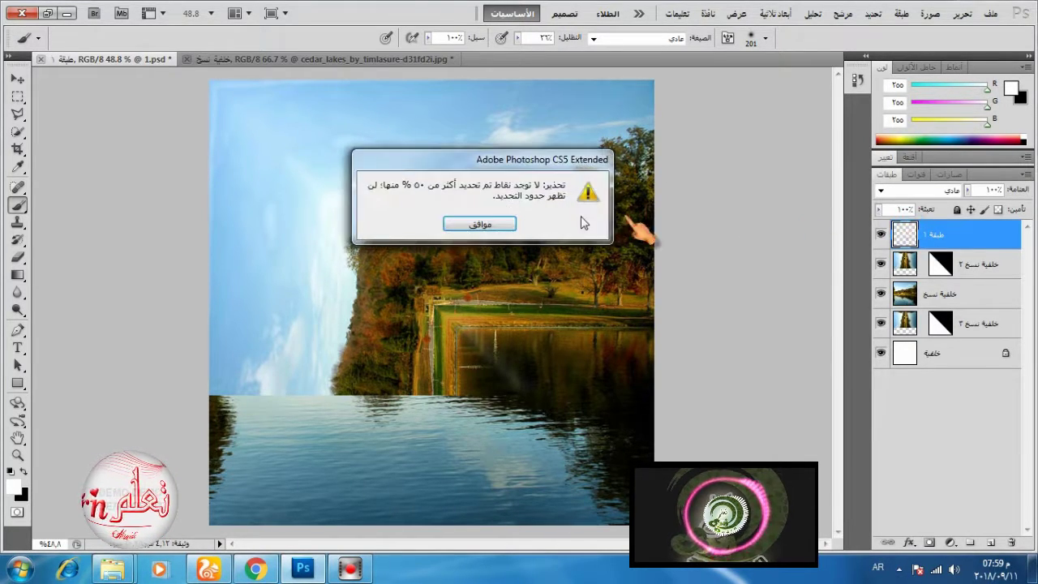
key("Return")
left_click(941, 266, "ctrl")
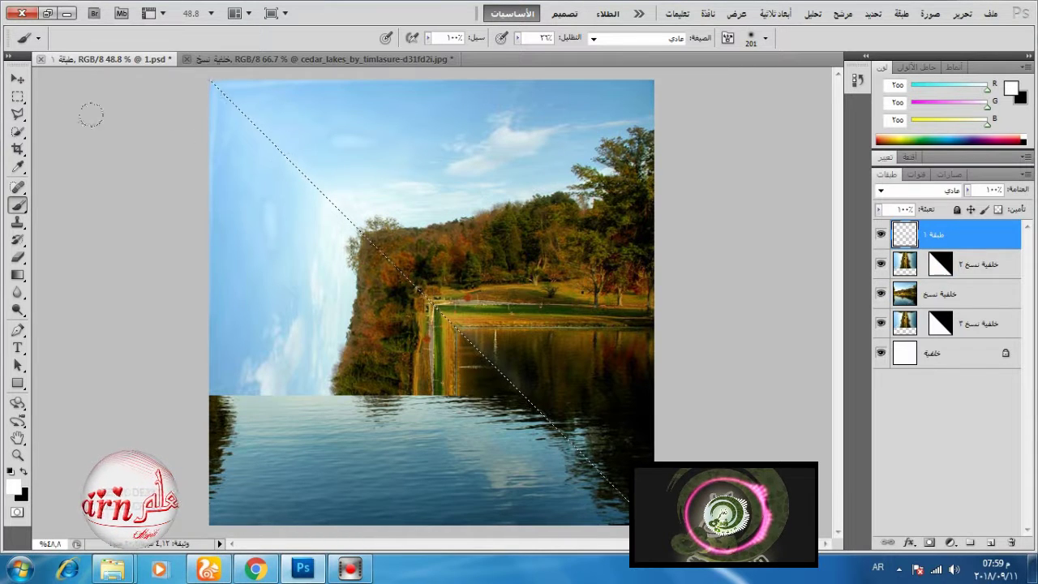
left_click(18, 131)
left_click(19, 223)
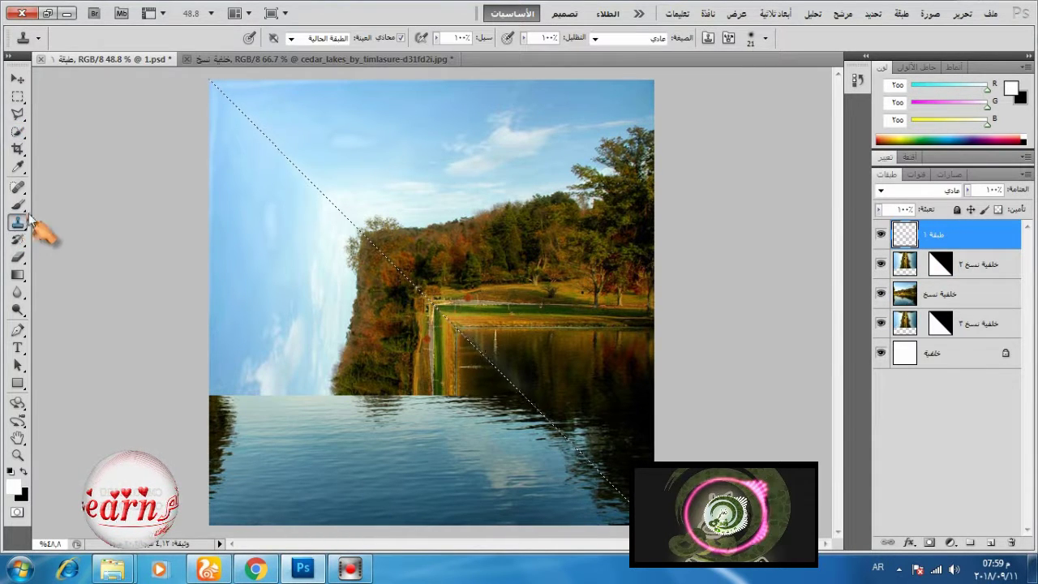
left_click(18, 80)
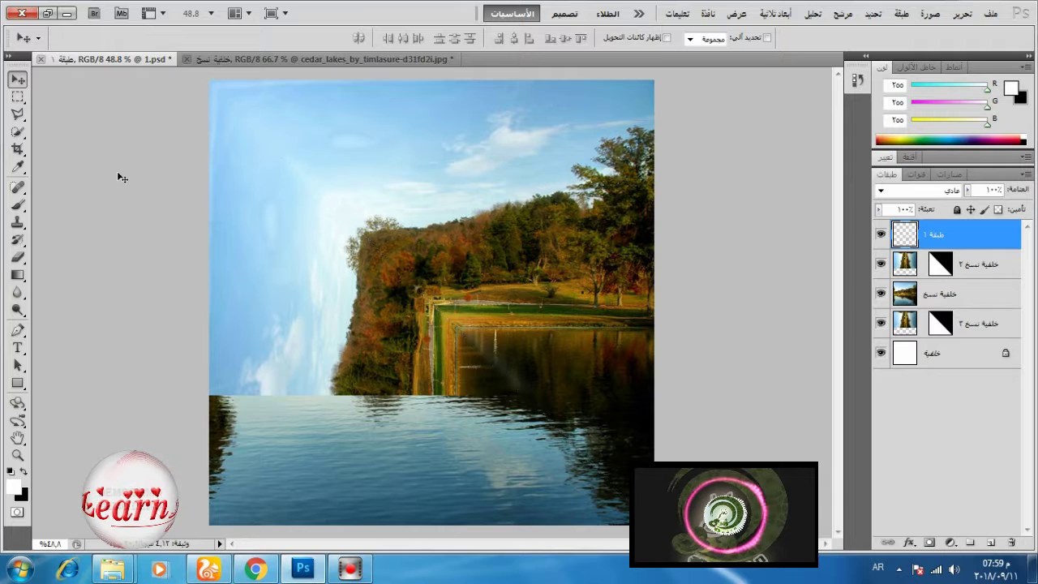
left_click(18, 205)
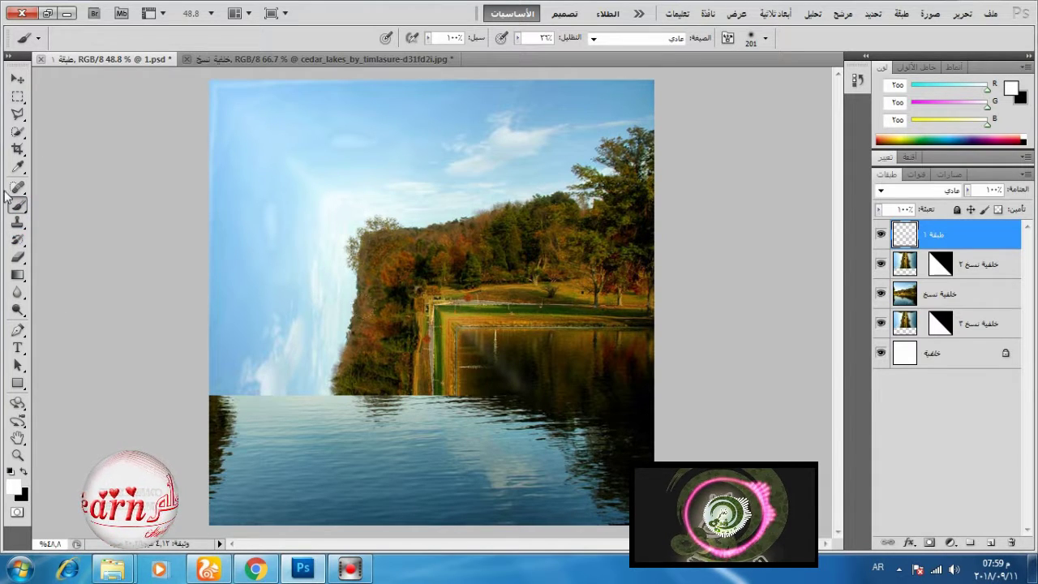
left_click(18, 79)
Open the image daenerys_targaryen_5_by_mirish-d5b7m54 from the Untitled folder in Photoshop
mouse_move(112, 571)
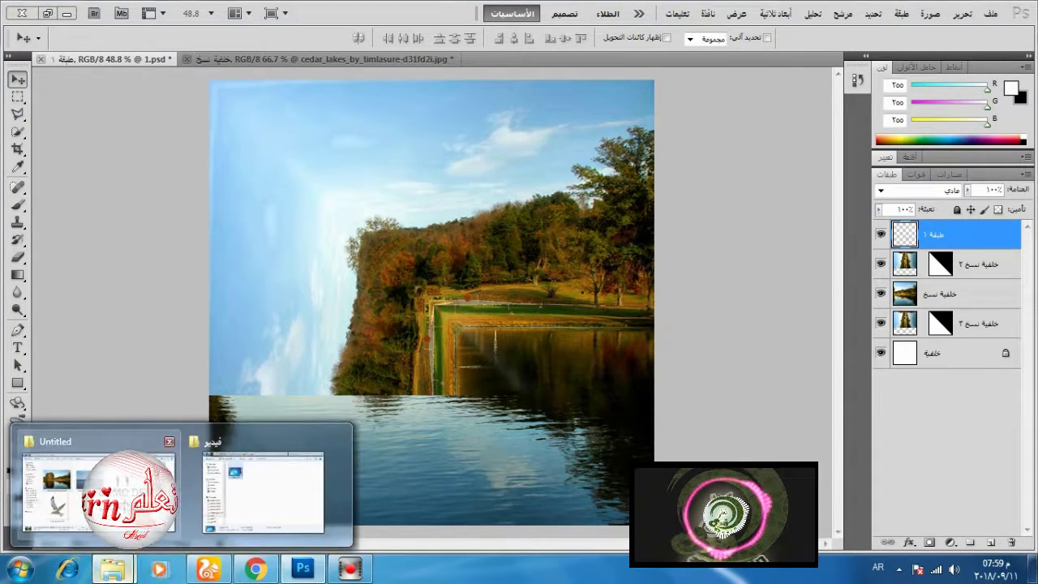
left_click(93, 486)
right_click(491, 219)
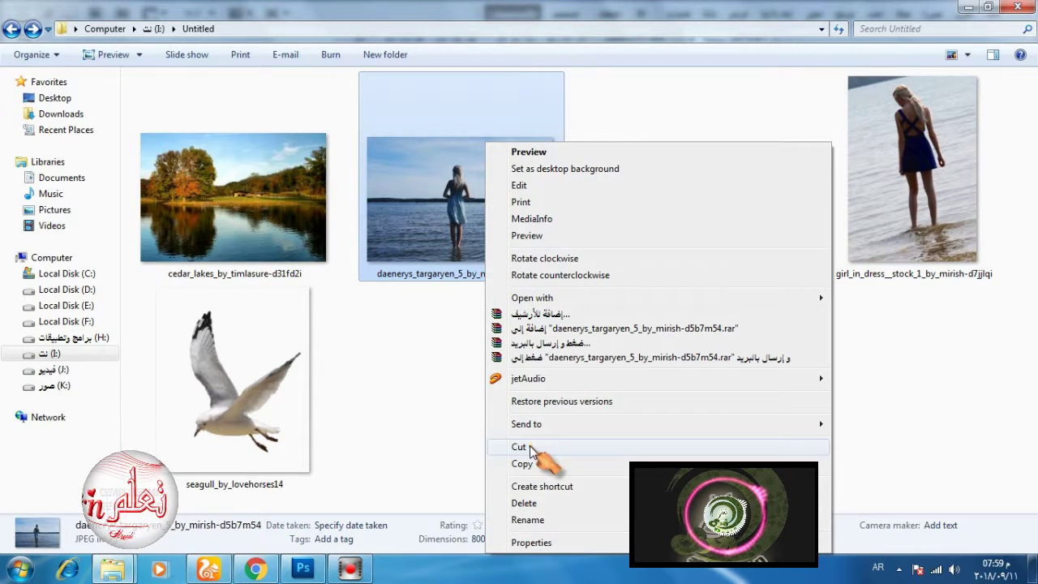
mouse_move(527, 298)
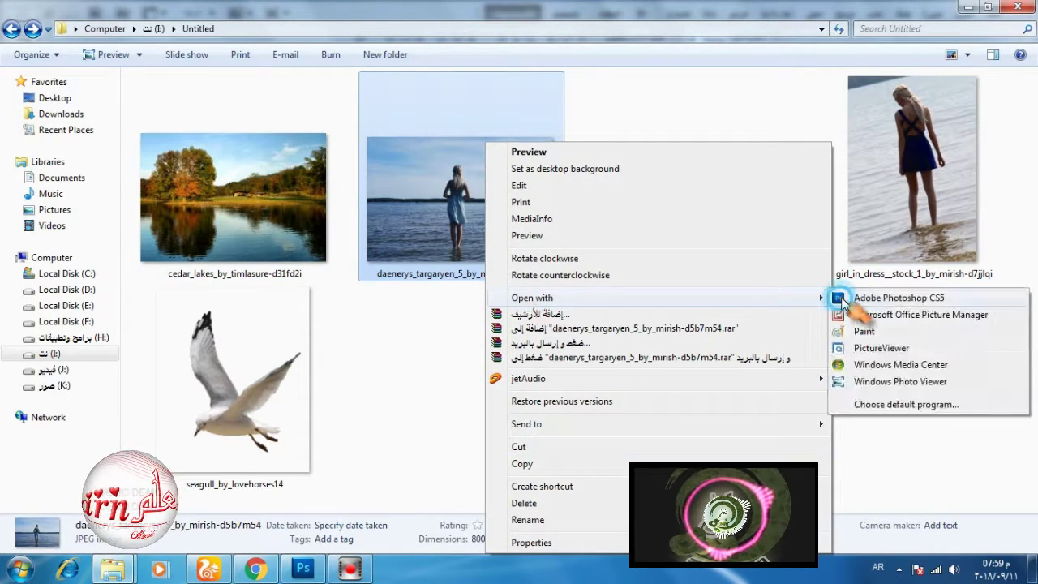
left_click(883, 298)
Outline the standing woman and the water at her feet loosely with a closed Polygonal Lasso selection
left_click(20, 132)
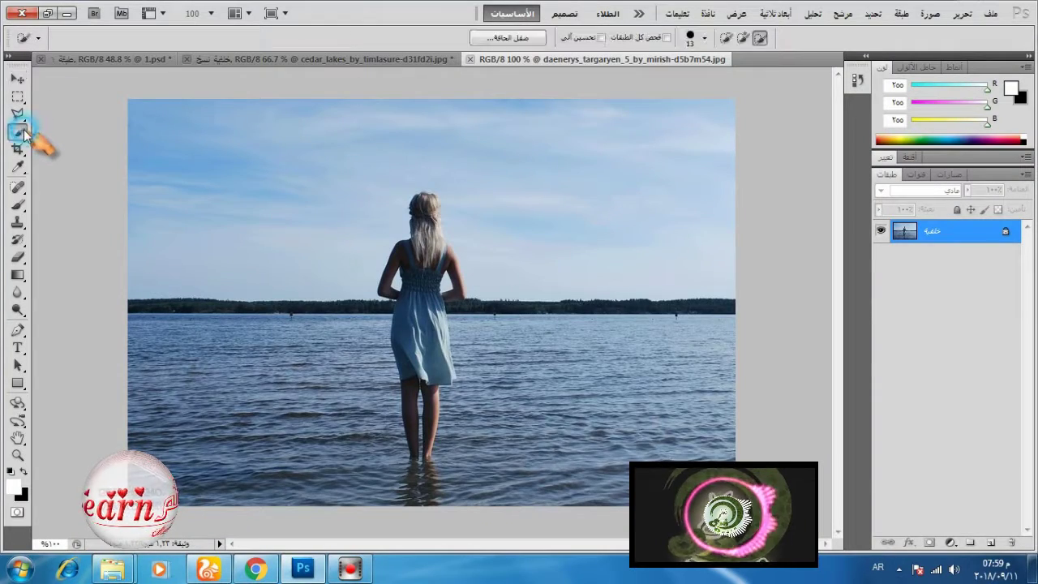
left_click(18, 113)
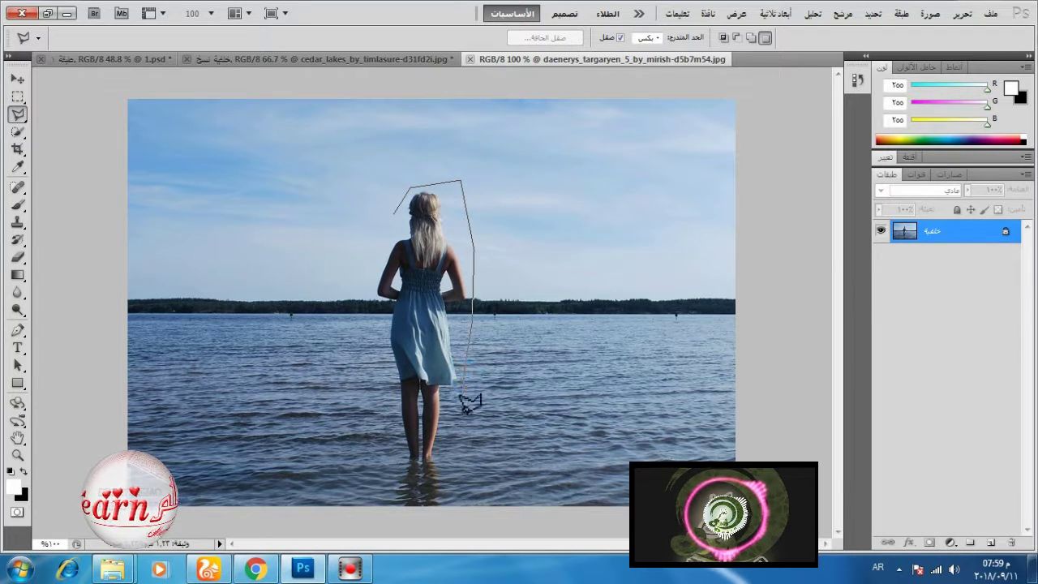
mouse_move(432, 480)
left_mouse_down()
mouse_move(385, 488)
mouse_move(375, 420)
left_mouse_up()
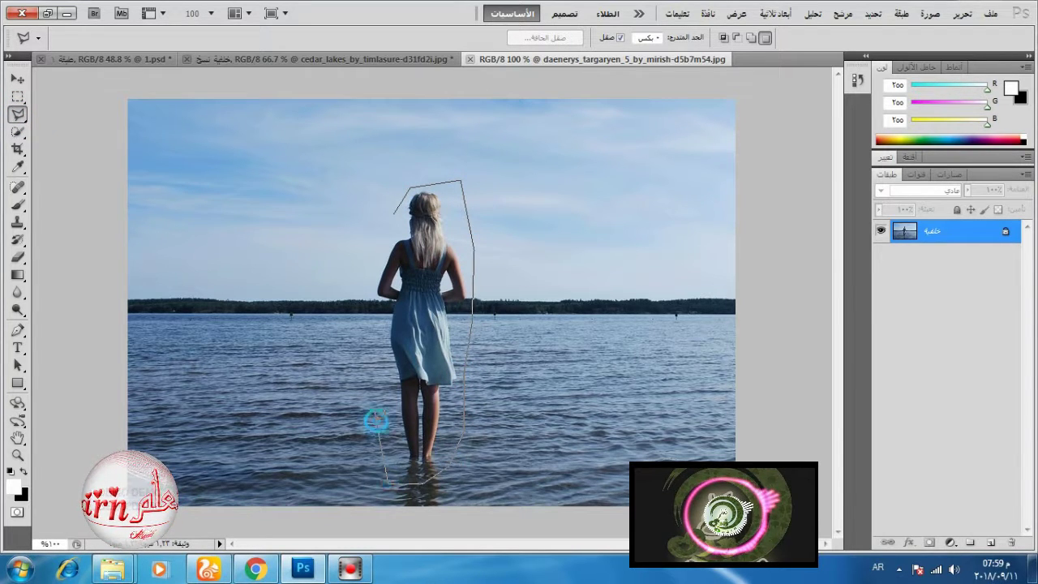
left_click(396, 212)
Open the cut-out image daenerys_targaryen_girl_in_dress__stock_ from the Untitled folder in Photoshop
left_click(112, 569)
left_click(101, 504)
left_click(712, 202)
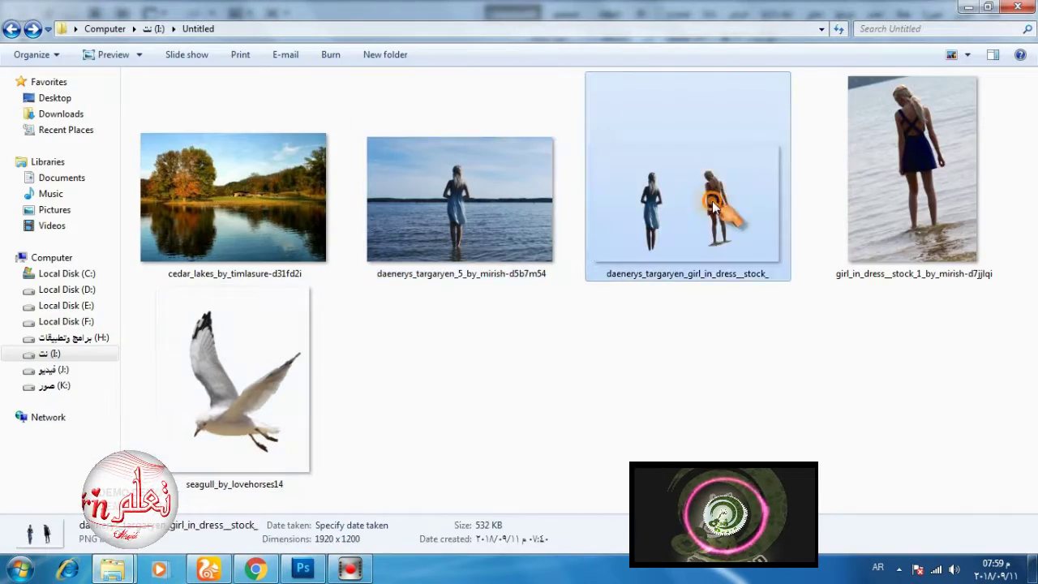
right_click(712, 203)
mouse_move(746, 301)
left_click(556, 299)
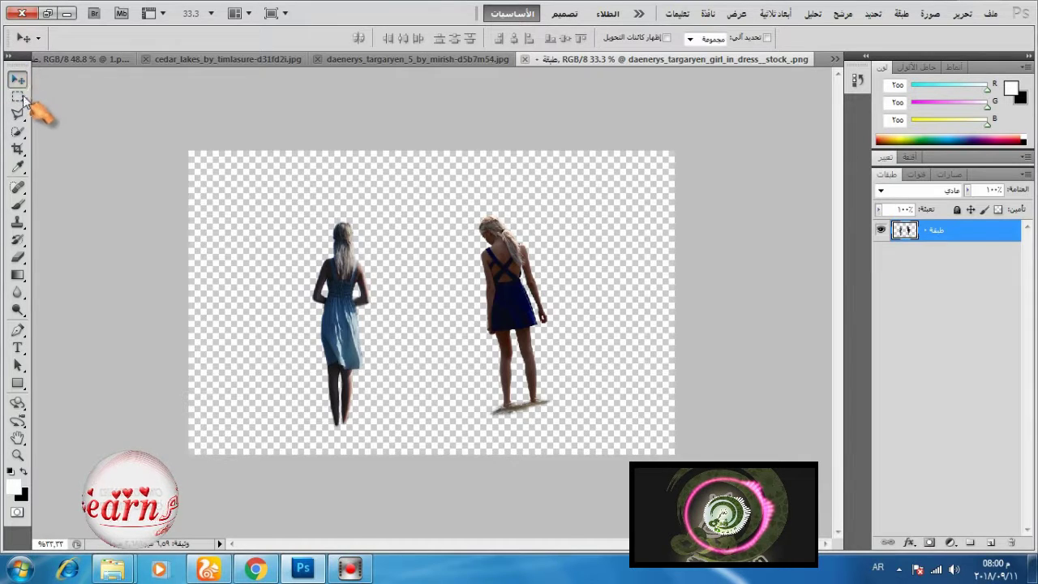
Replace the outline in the daenerys_targaryen_5 photo with a rectangular selection around the woman's feet and their water reflection
left_click(18, 96)
left_click(397, 60)
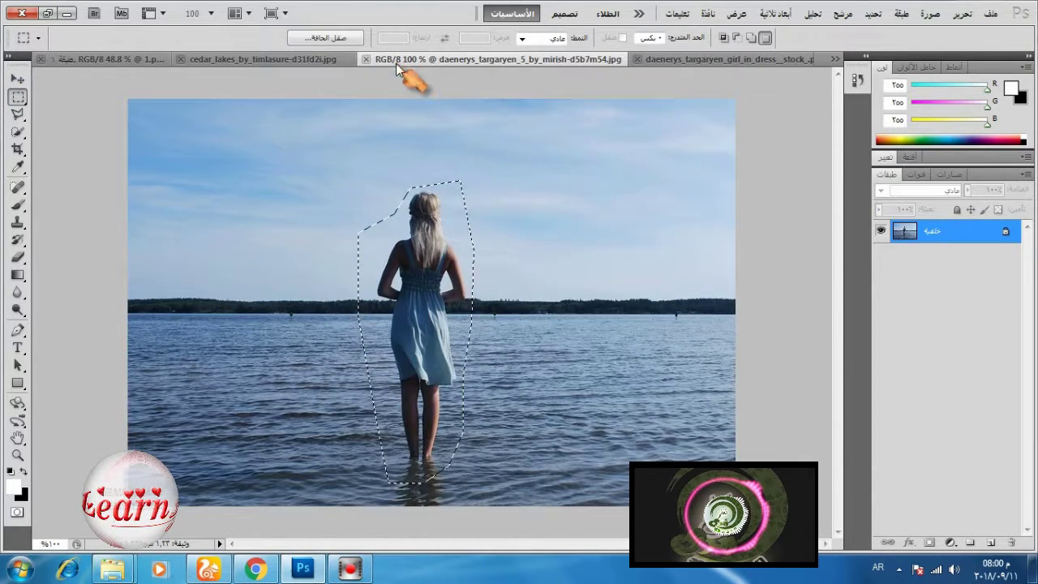
left_click(394, 257)
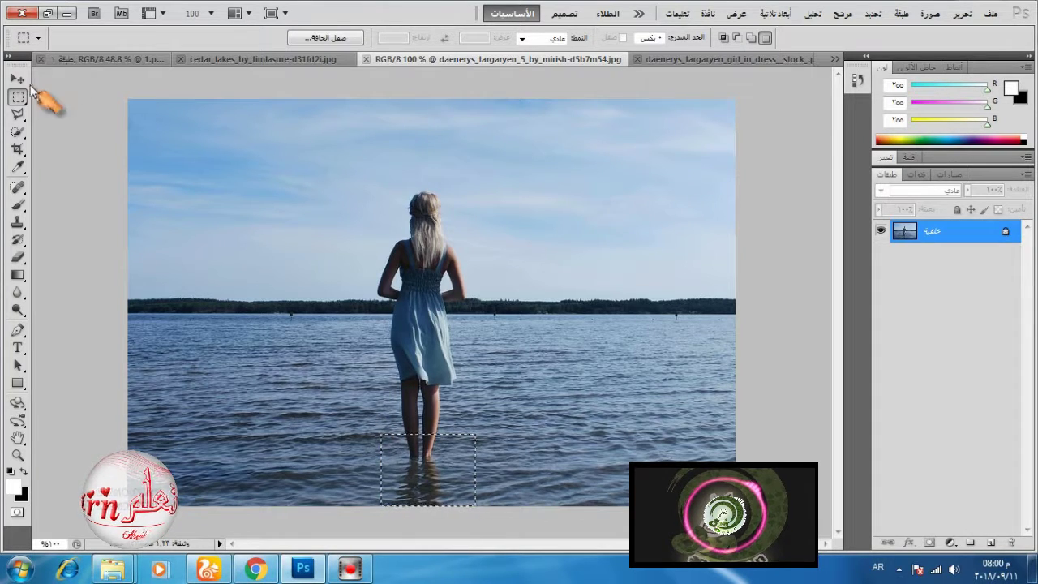
left_click(18, 78)
Select the woman in the light blue dress in the cut-out image with a rectangular marquee and copy her into 1.psd
left_click(681, 60)
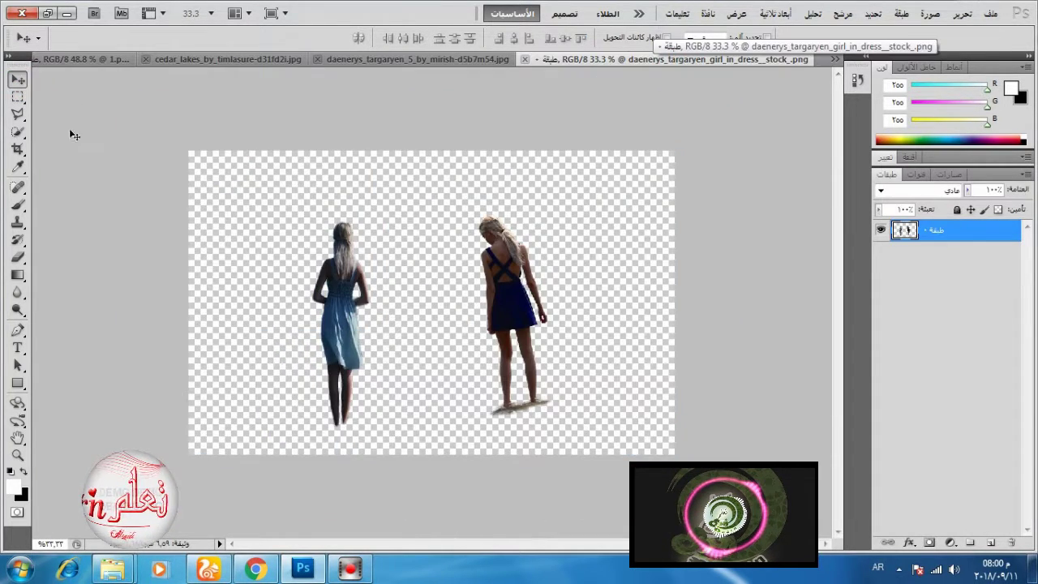
left_click(17, 96)
left_click_drag(271, 180, 398, 445)
left_click(18, 78)
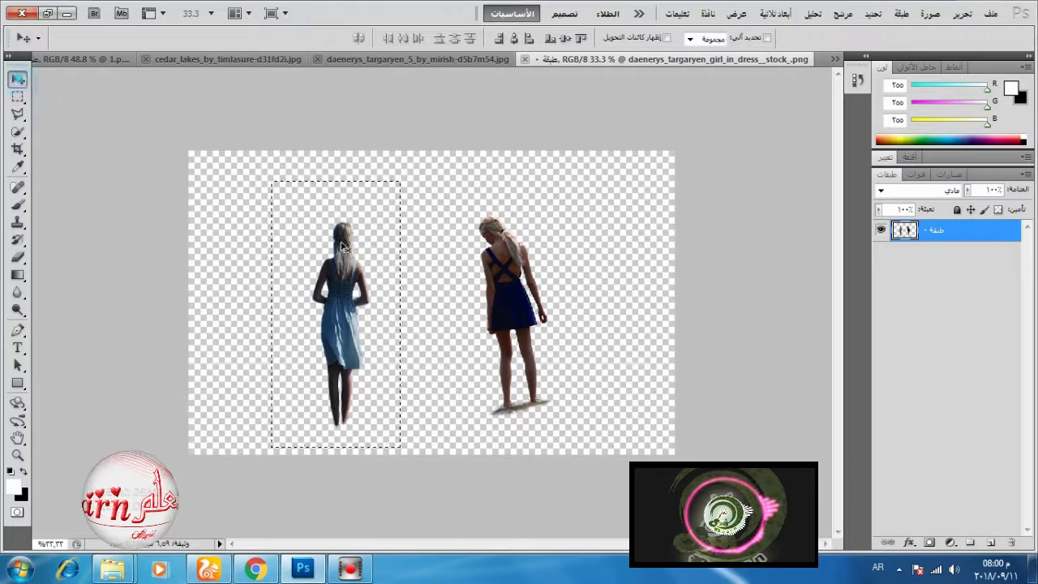
mouse_move(349, 340)
left_mouse_down()
mouse_move(242, 58)
mouse_move(153, 57)
mouse_move(333, 355)
mouse_move(370, 227)
left_mouse_up()
Close the cedar_lakes image and copy the selected feet-and-water patch from the daenerys_targaryen_5 photo into 1.psd at the woman's feet
left_click(188, 60)
left_click(514, 225)
left_click(396, 62)
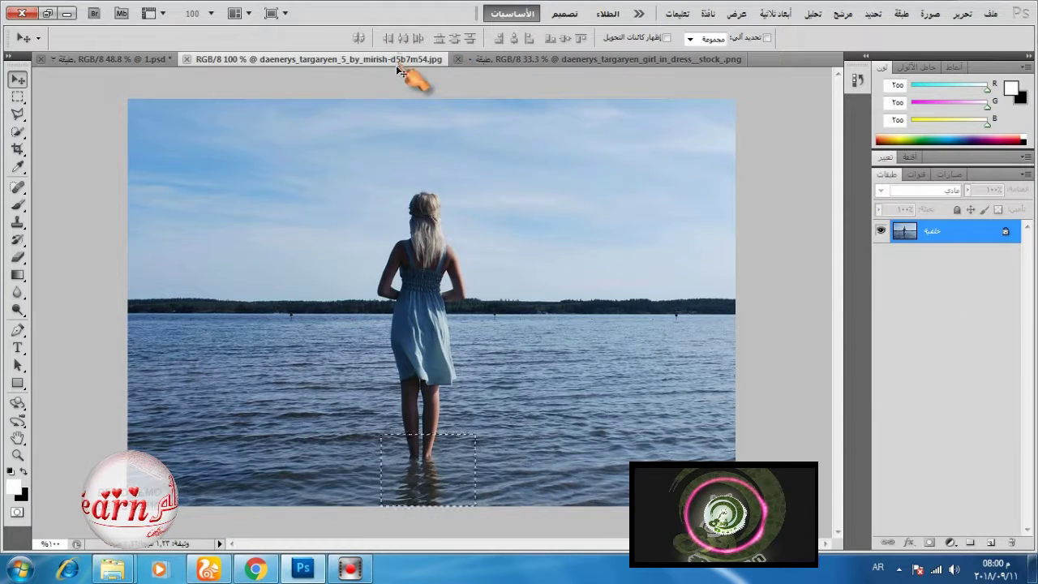
left_click_drag(421, 446, 362, 470)
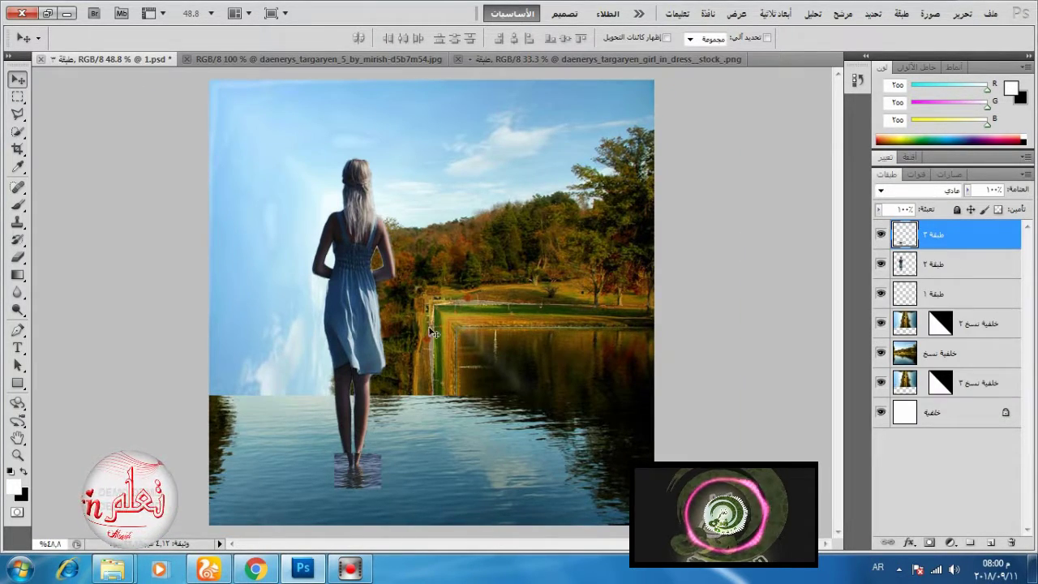
Scale the woman's layer proportionally to about 60.6% and place her standing in the water in the lower-left of the picture
left_click(928, 263)
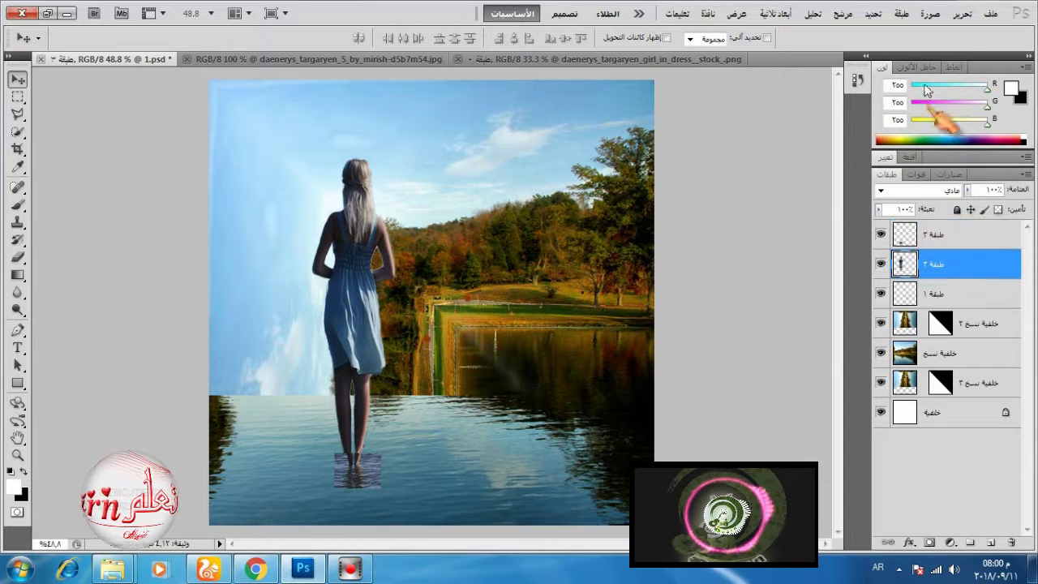
left_click(962, 14)
left_click(783, 296)
left_click(532, 38)
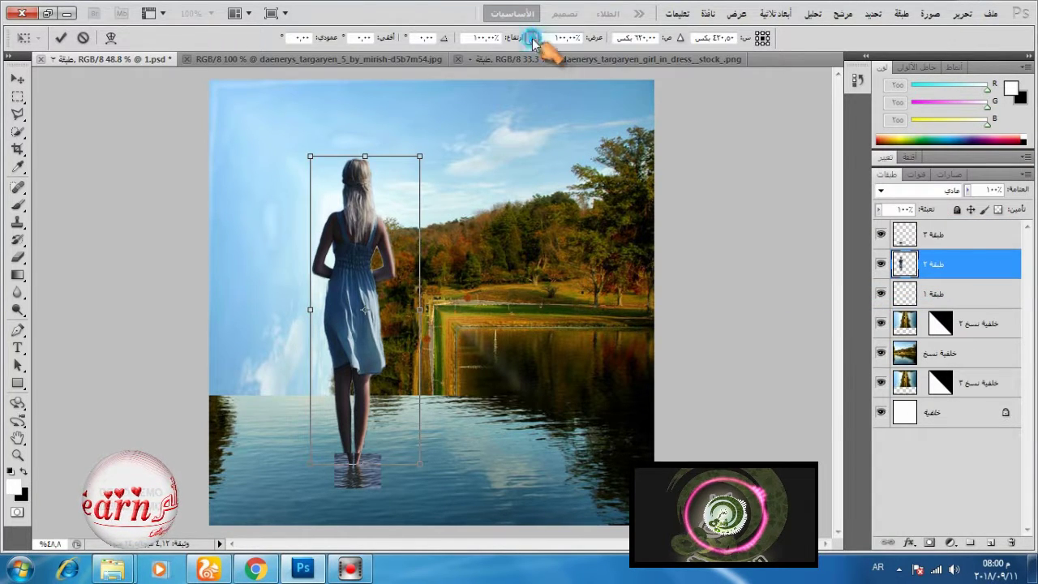
left_click_drag(311, 156, 354, 277)
left_click_drag(383, 357, 359, 434)
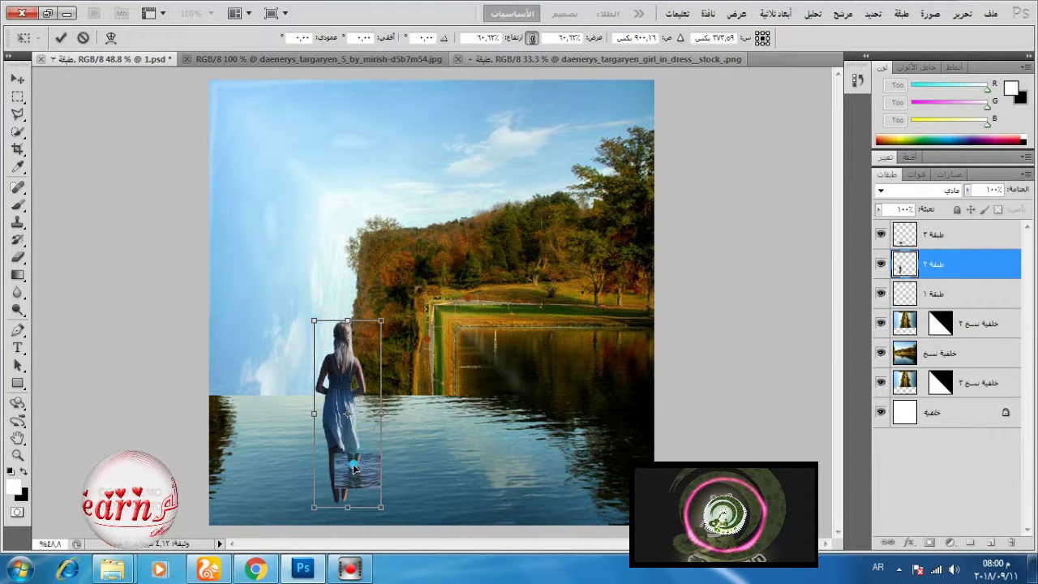
left_click(61, 38)
Move the water patch layer under the woman's feet and set its blend mode to Luminosity (إضاءة)
left_click(904, 242)
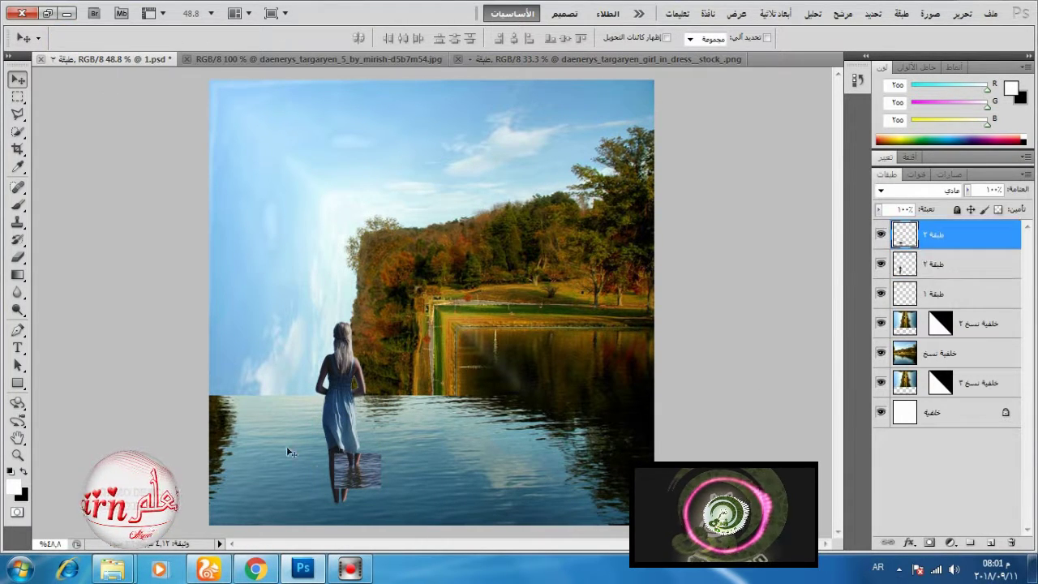
left_click_drag(360, 474, 348, 509)
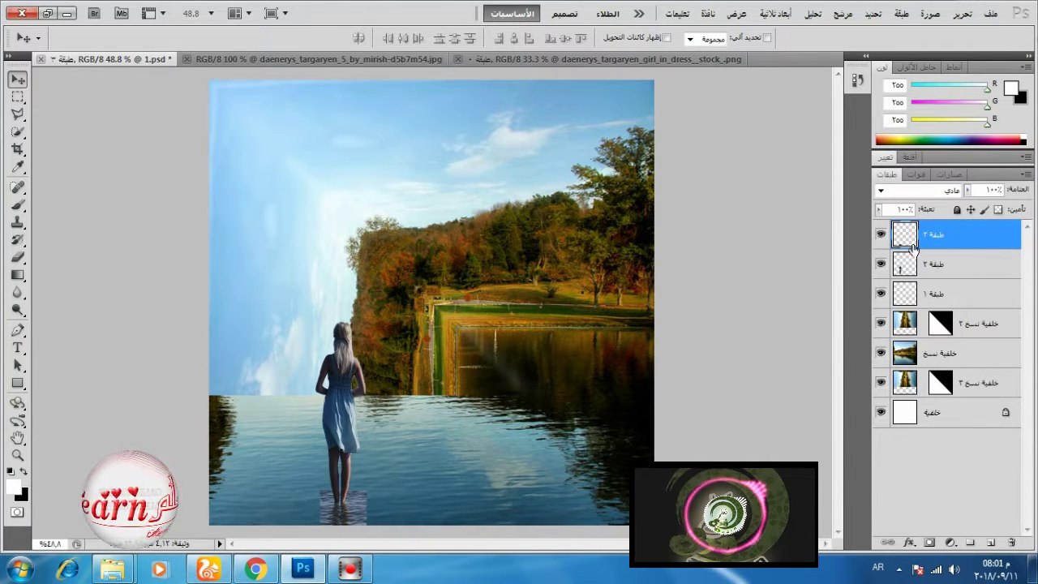
left_click(933, 190)
left_click(957, 371)
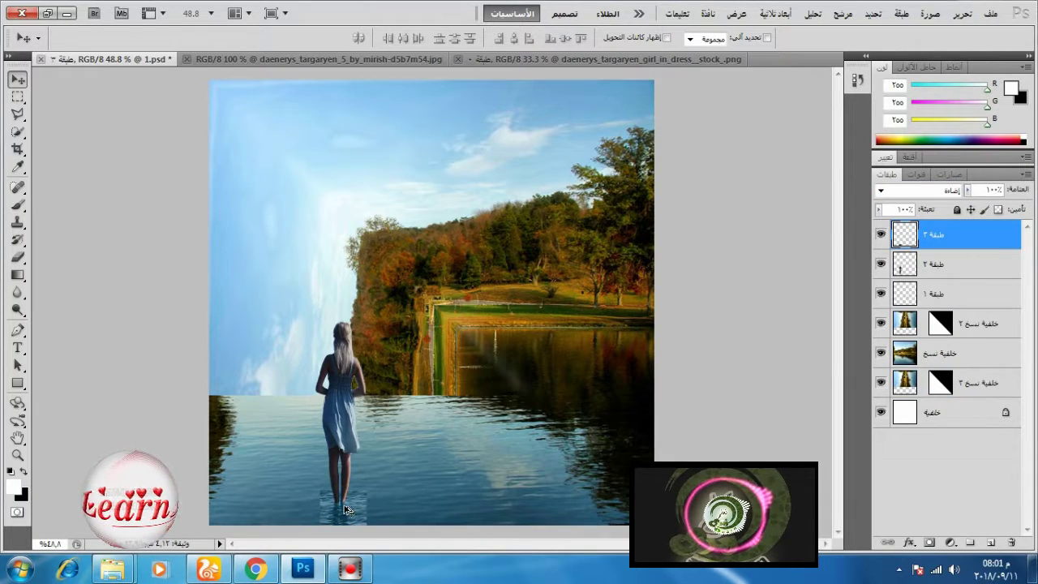
Add a layer mask to the water patch and set up a soft black brush at 78 px and 100% opacity
scroll(379, 495, "up", 15)
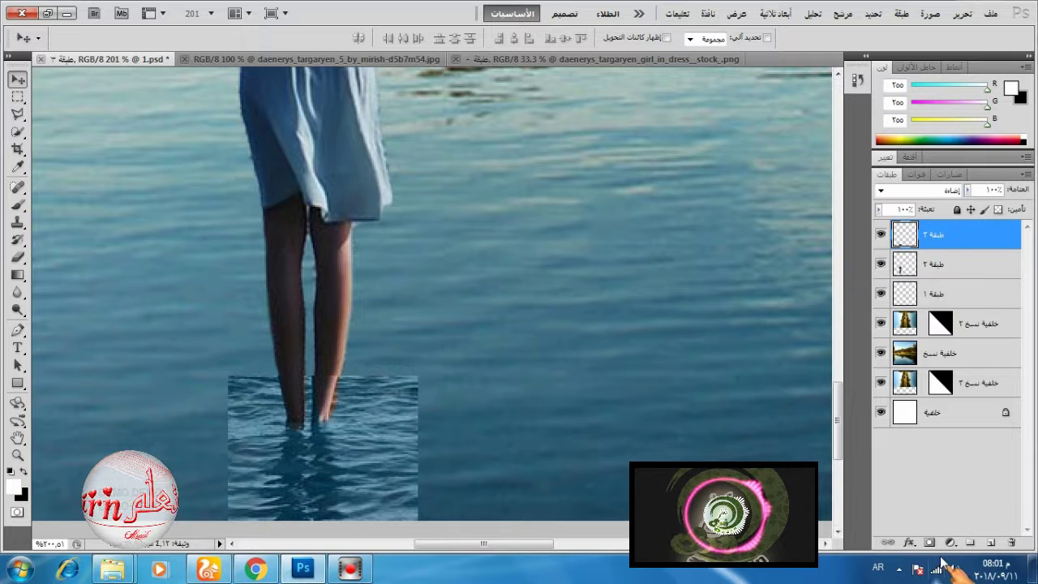
left_click(931, 543)
left_click(18, 204)
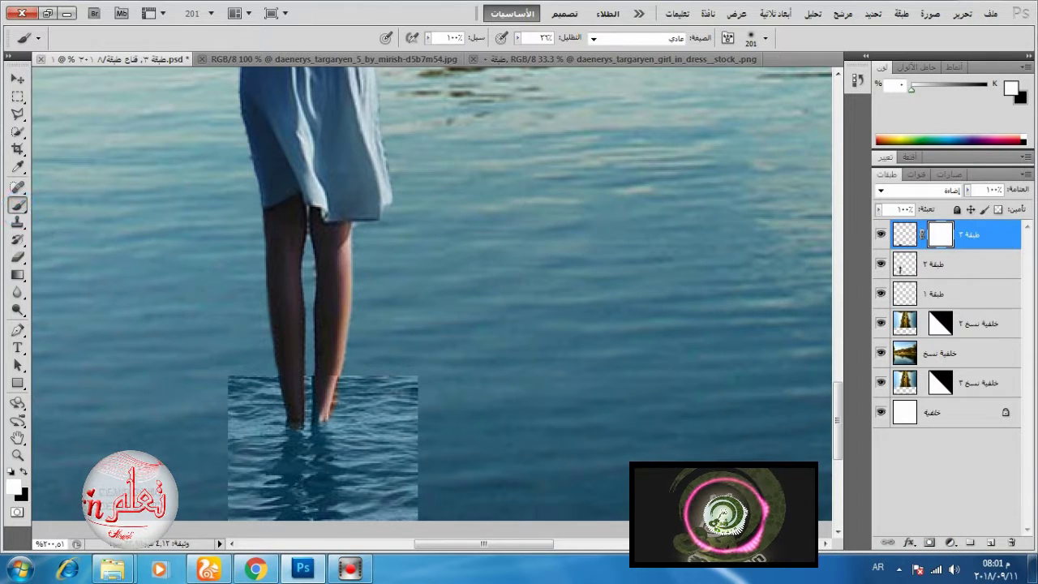
left_click(22, 469)
right_click(630, 221)
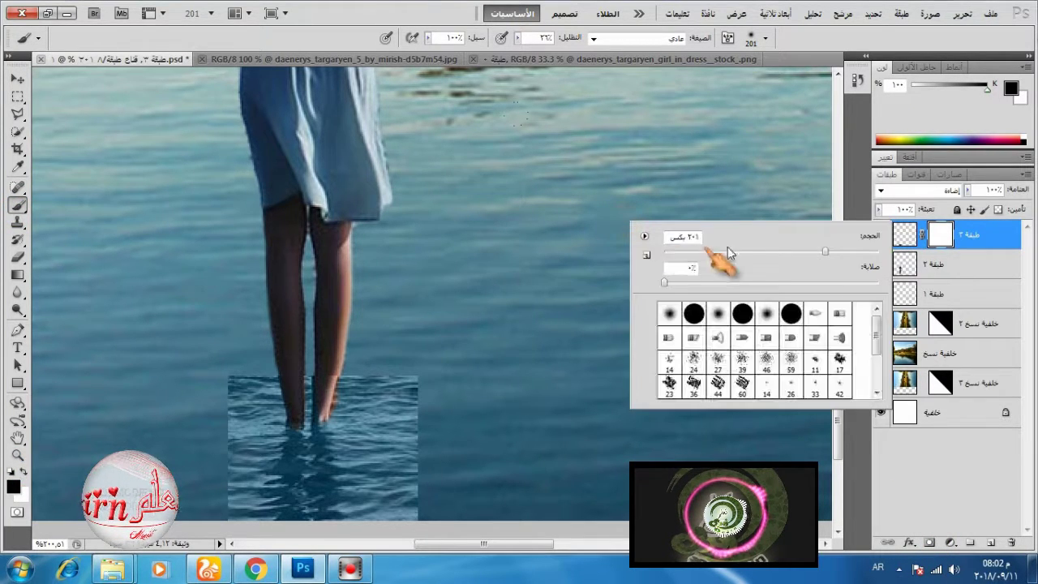
left_click(744, 252)
left_click(424, 376)
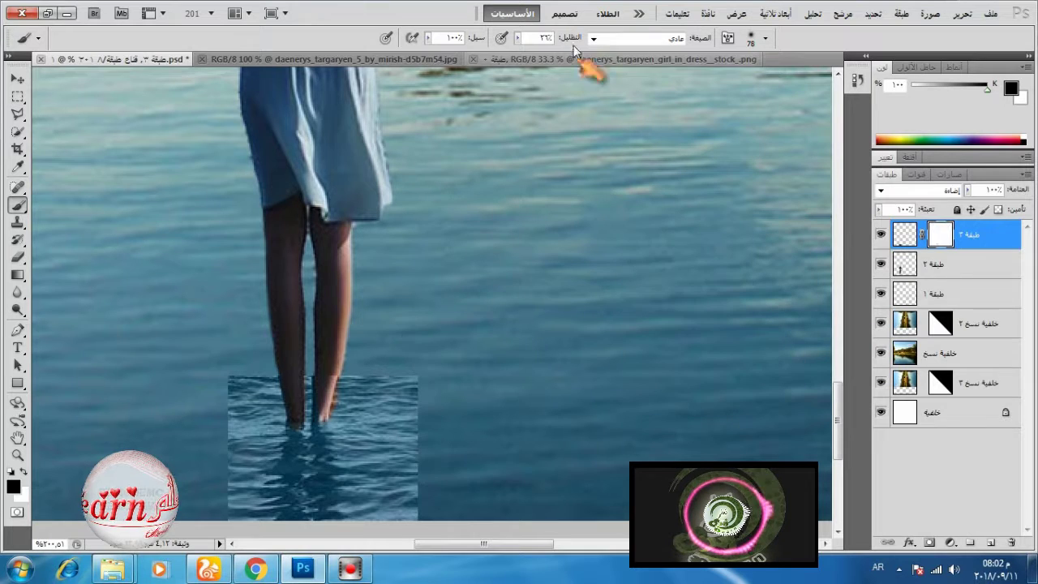
left_click(518, 38)
left_click_drag(525, 54, 582, 55)
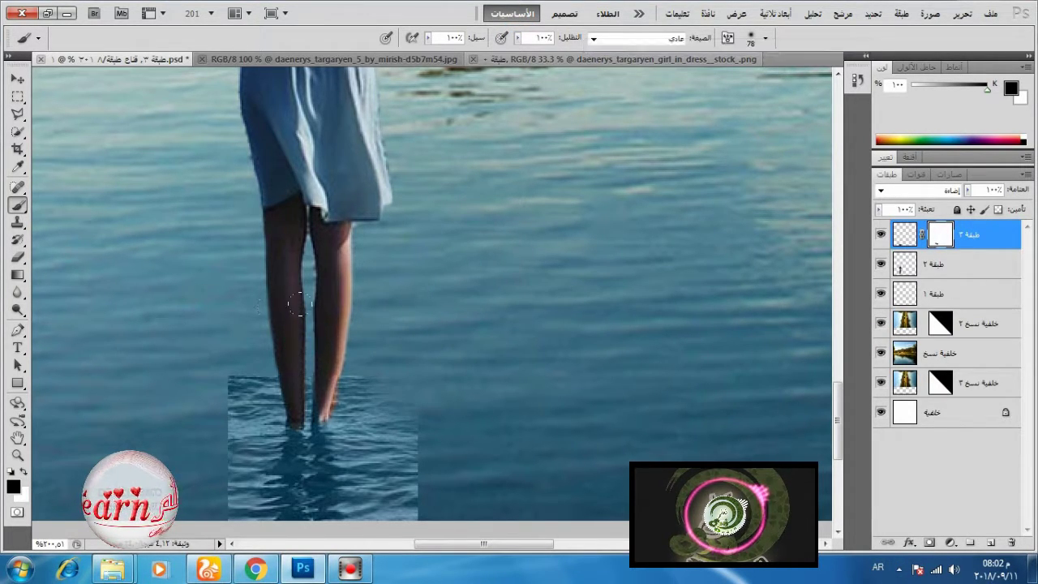
Paint black on the mask along the water patch's edges to blend the ripples around the feet into the lake
left_click(252, 350)
mouse_move(261, 301)
left_mouse_down()
mouse_move(176, 332)
mouse_move(191, 477)
left_mouse_up()
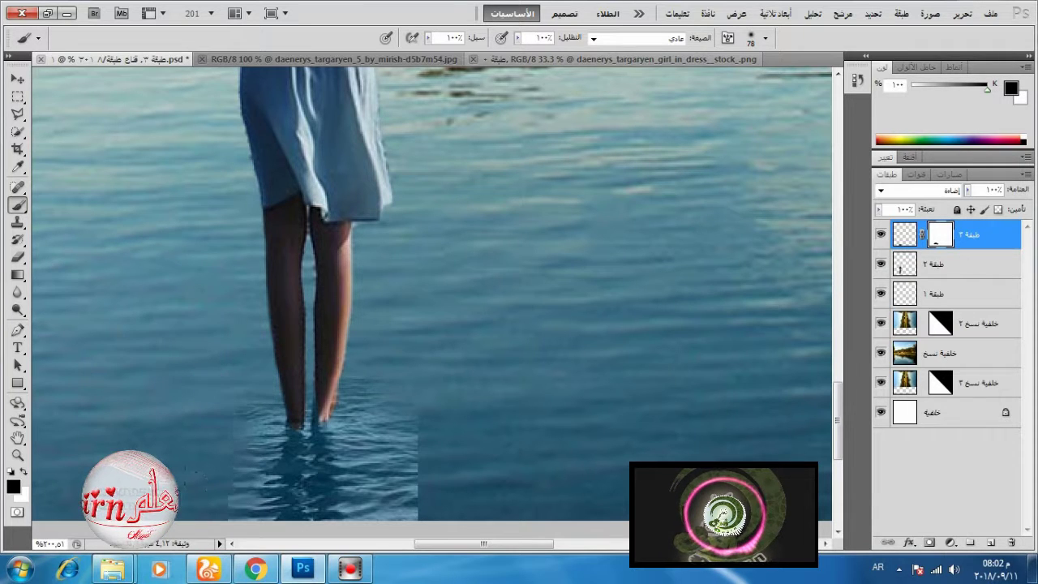
mouse_move(405, 450)
left_mouse_down()
mouse_move(389, 359)
mouse_move(423, 385)
left_mouse_up()
left_click(449, 469)
left_click_drag(428, 484, 448, 513)
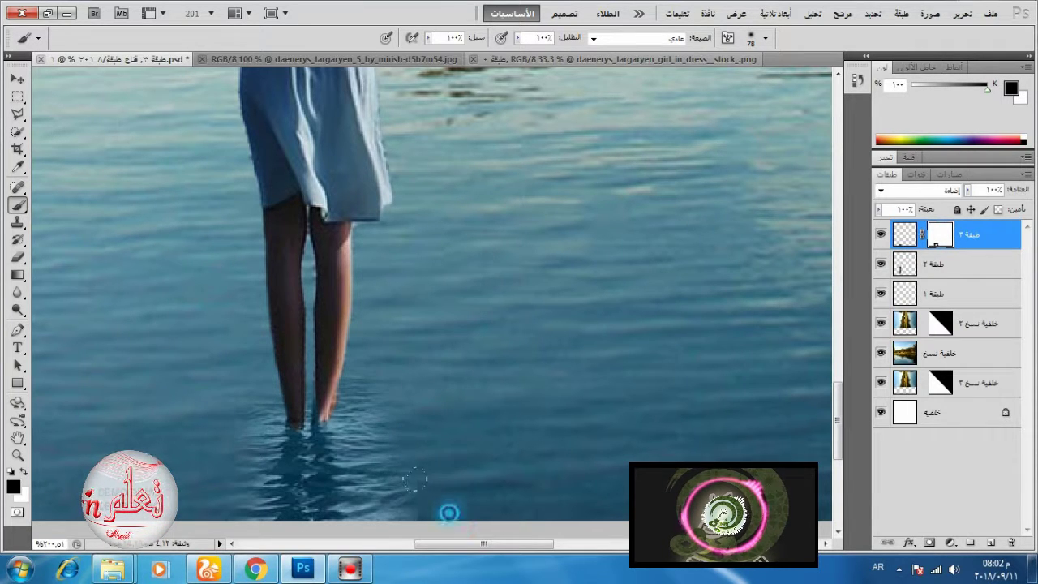
scroll(505, 363, "down", 2)
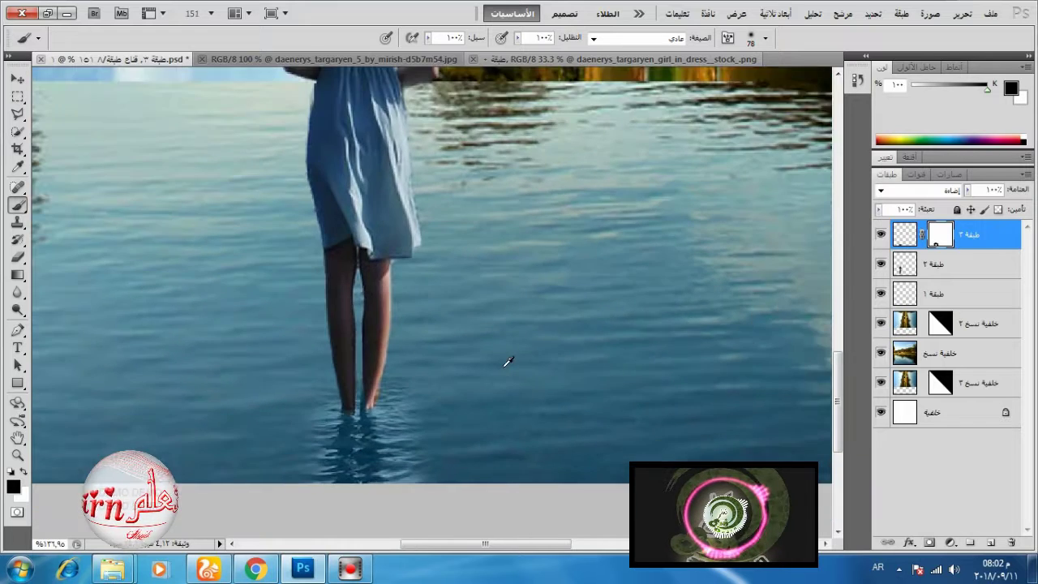
Lower the brush opacity to 21% and paint on the water patch's mask to soften the ripples around the woman's feet
left_click(517, 39)
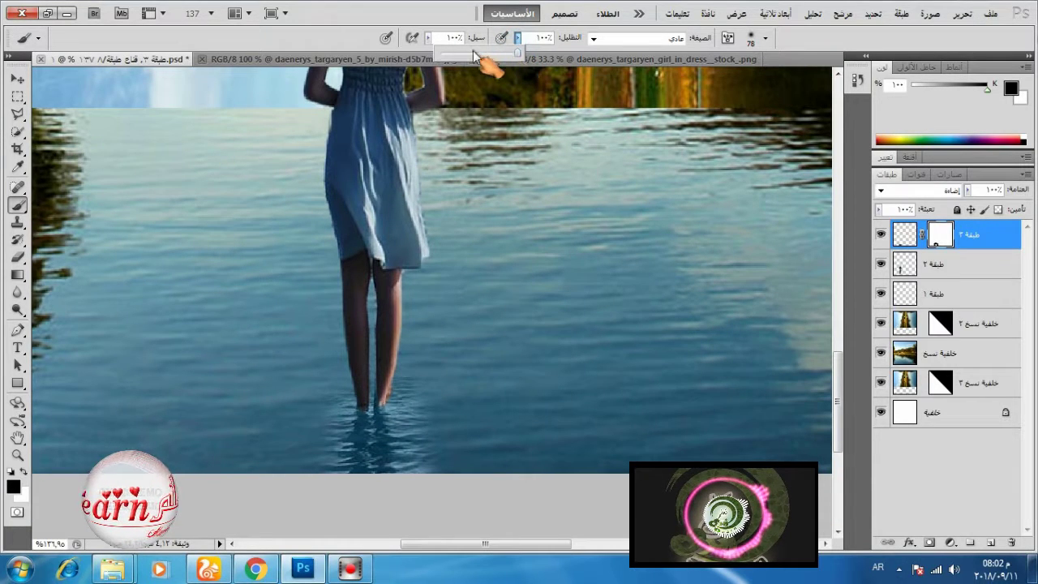
left_click(473, 53)
left_click(456, 53)
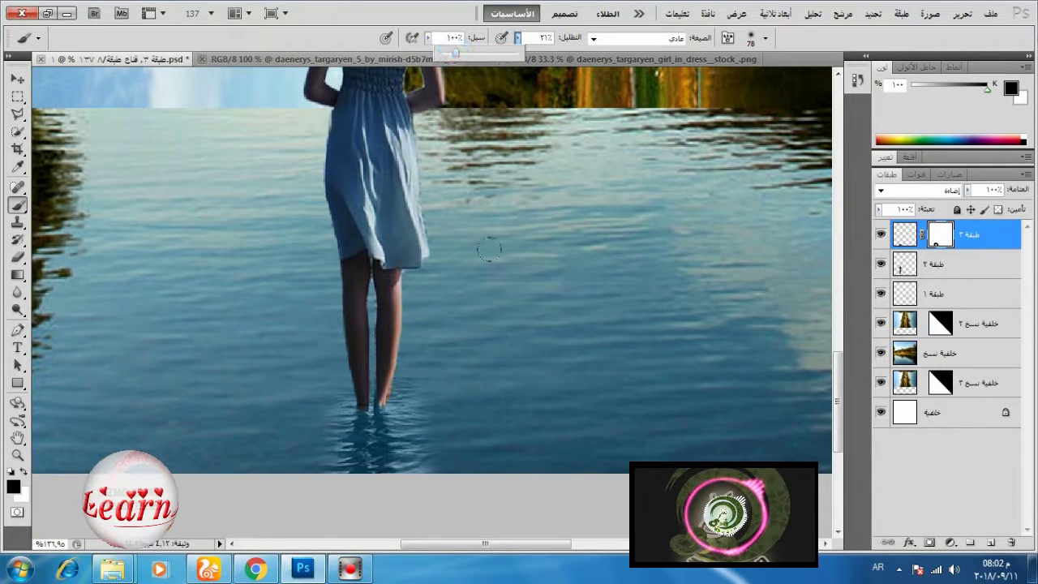
right_click(539, 269)
left_click(683, 367)
left_click(353, 444)
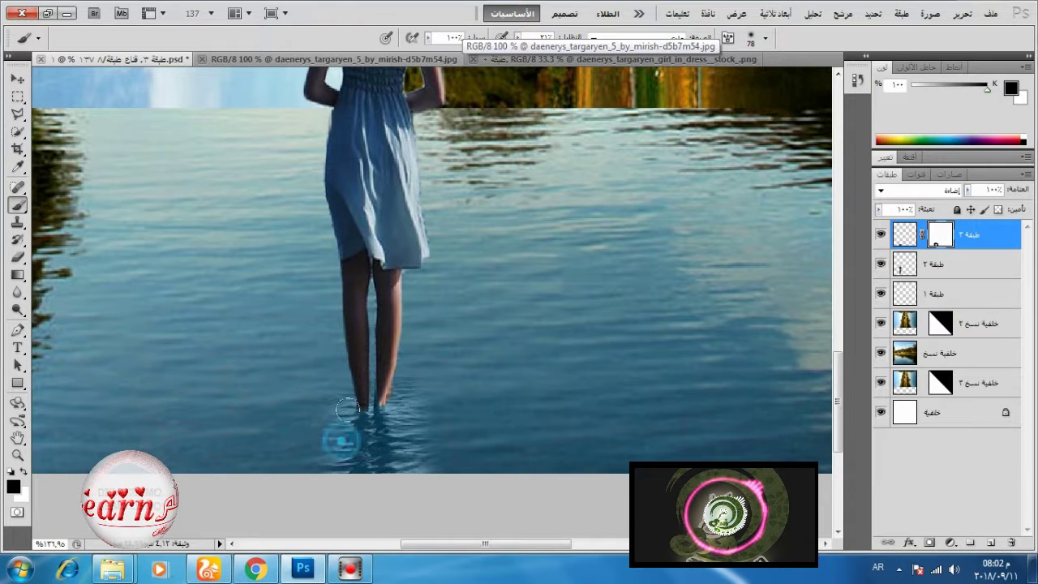
left_click(336, 377)
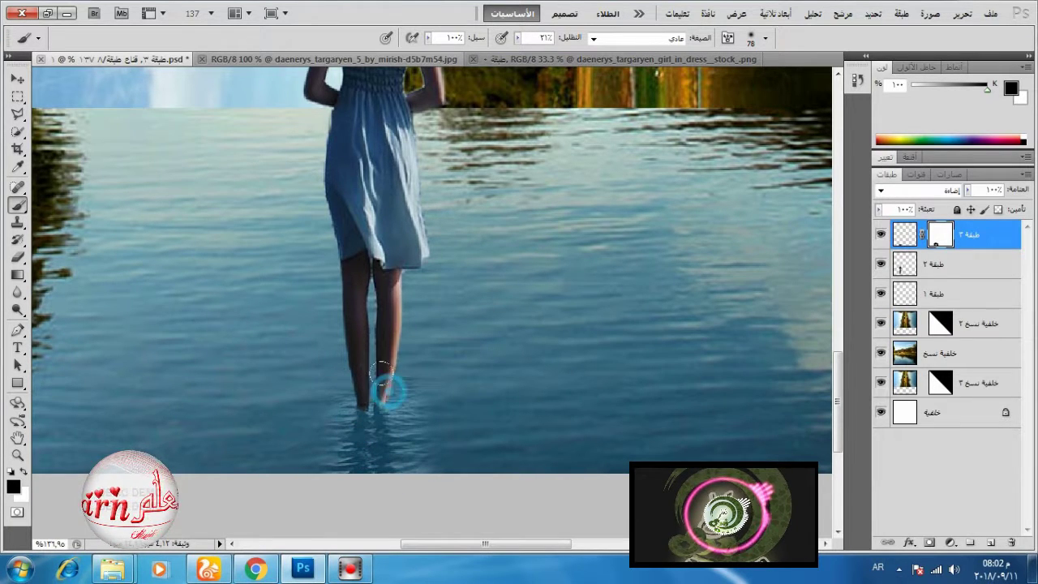
left_click(312, 400)
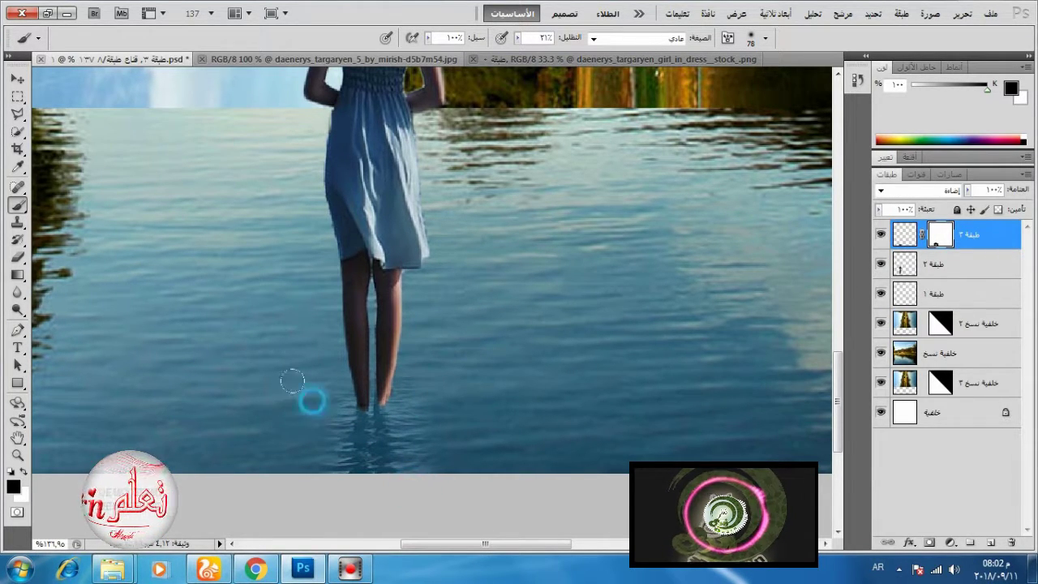
left_click_drag(330, 415, 448, 439)
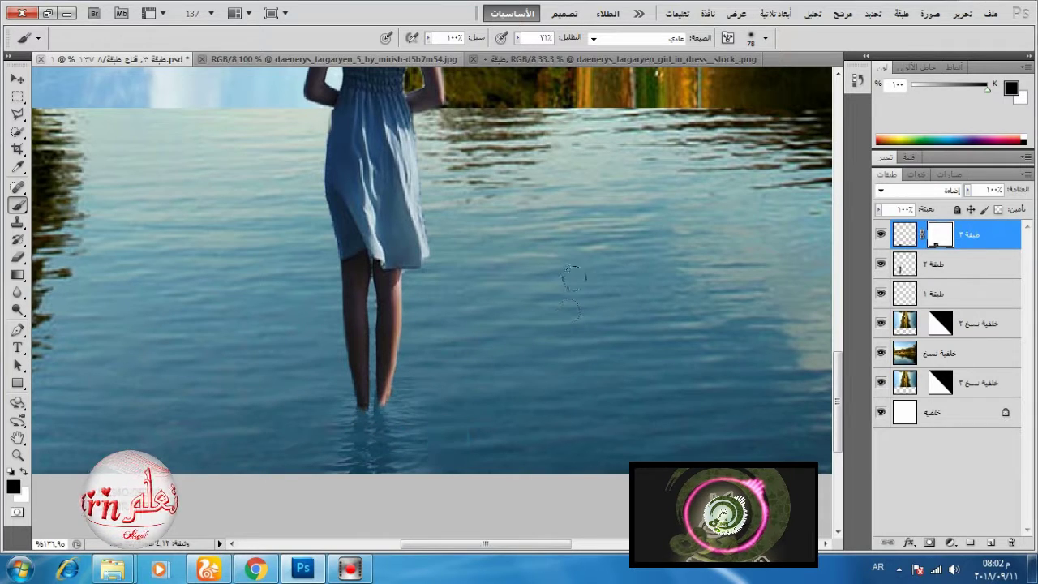
scroll(567, 304, "down", 3)
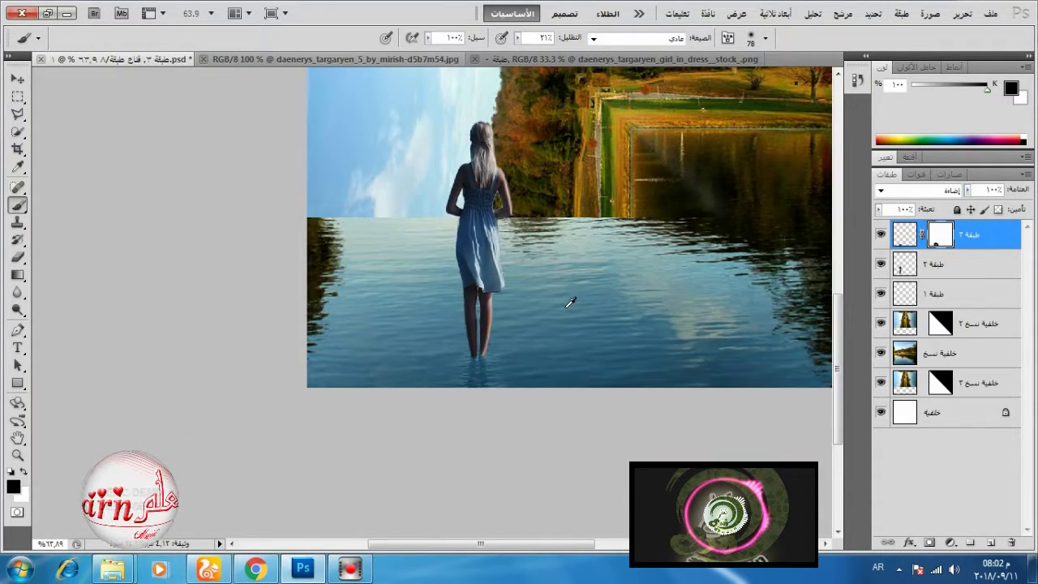
scroll(572, 301, "down", 3)
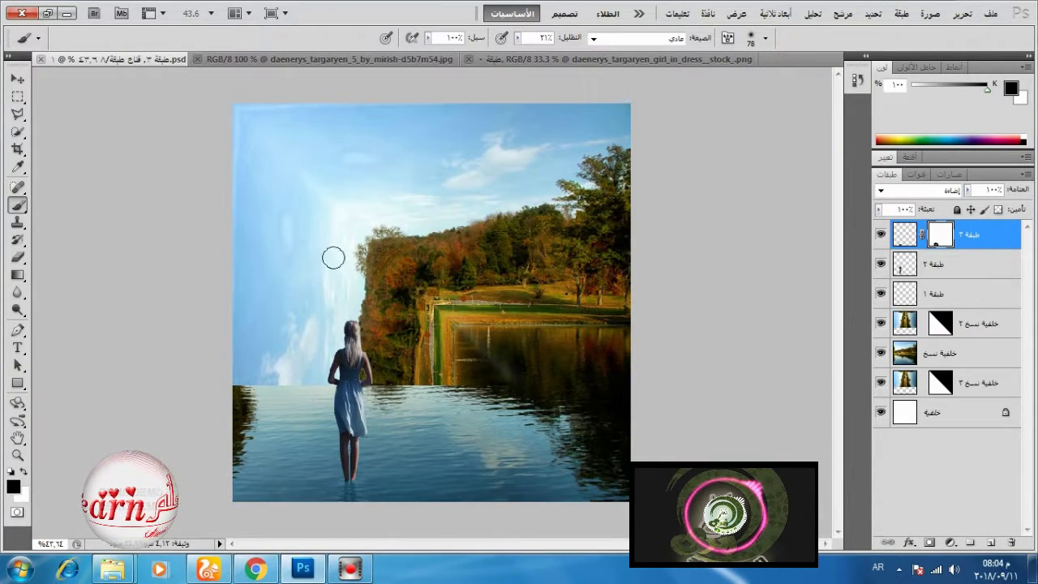
Open the picture girl_in_dress__stock_1_by_mirish-d7jjlqi from the Untitled folder in Photoshop
mouse_move(113, 568)
left_click(61, 494)
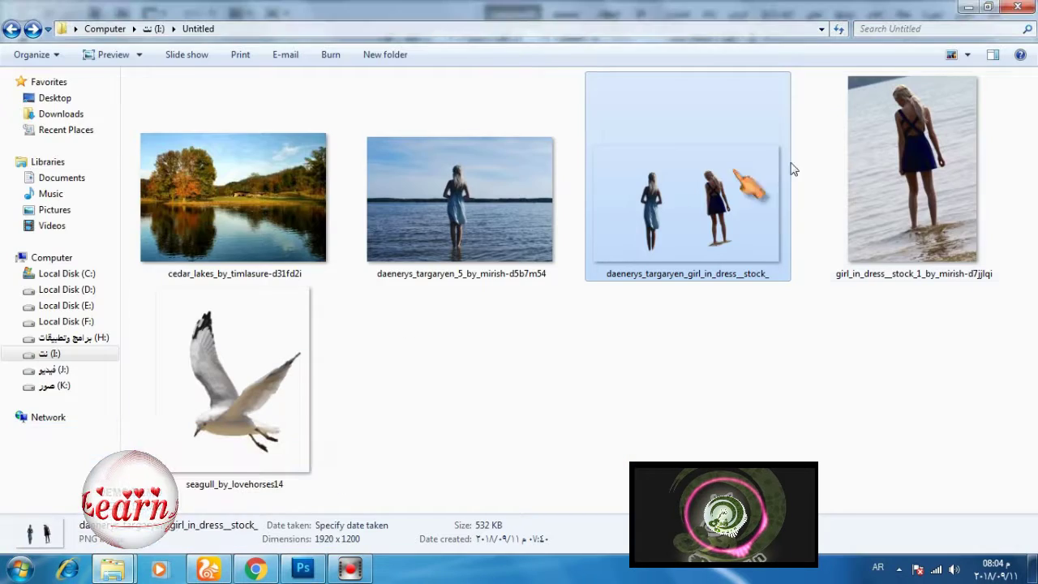
right_click(900, 179)
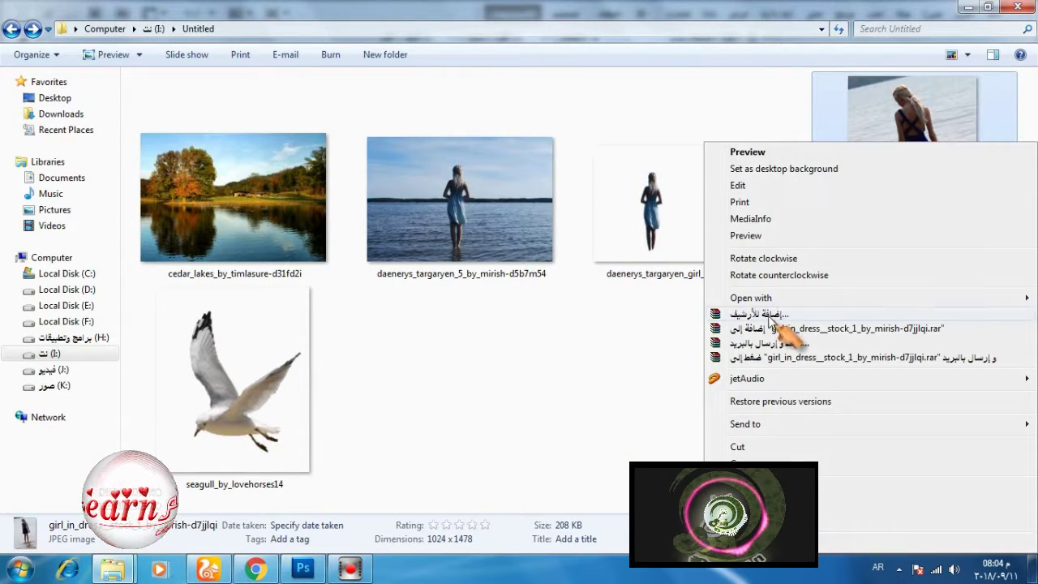
mouse_move(729, 297)
left_click(575, 298)
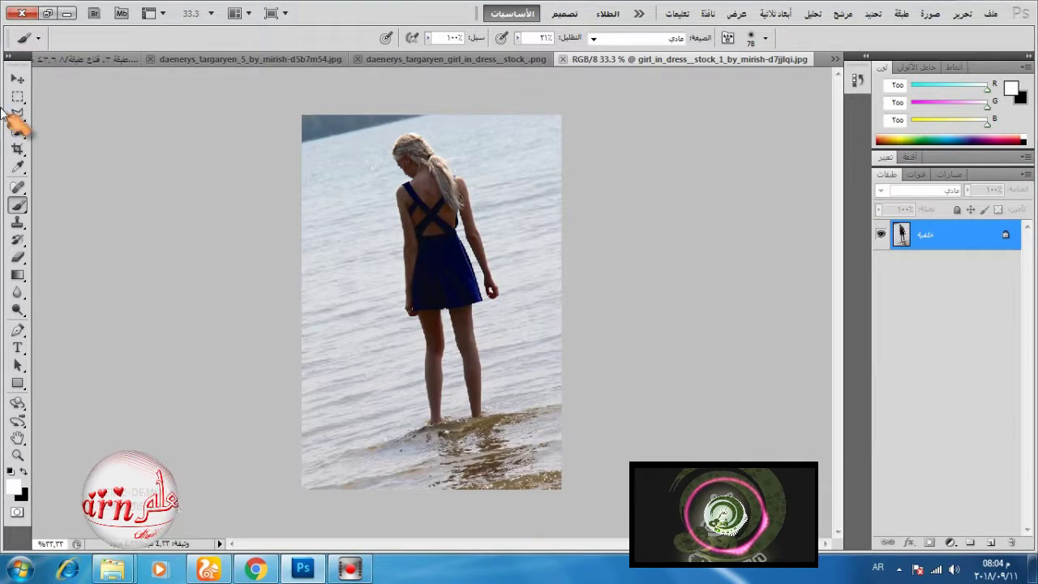
Select the full-width water area around the girl's feet with the Rectangular Marquee and copy it into the lake composition
left_click(18, 95)
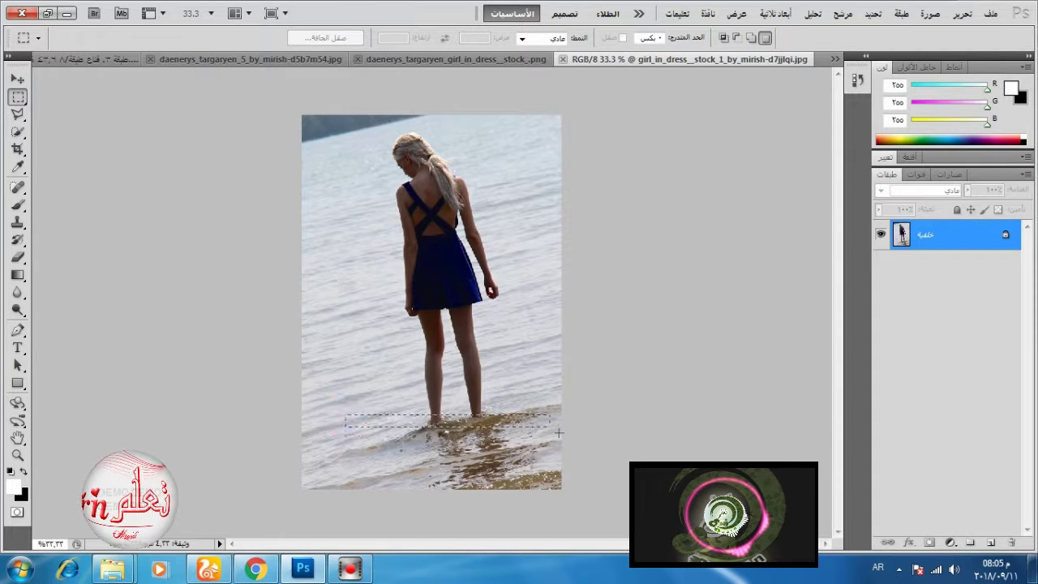
left_click_drag(563, 487, 562, 505)
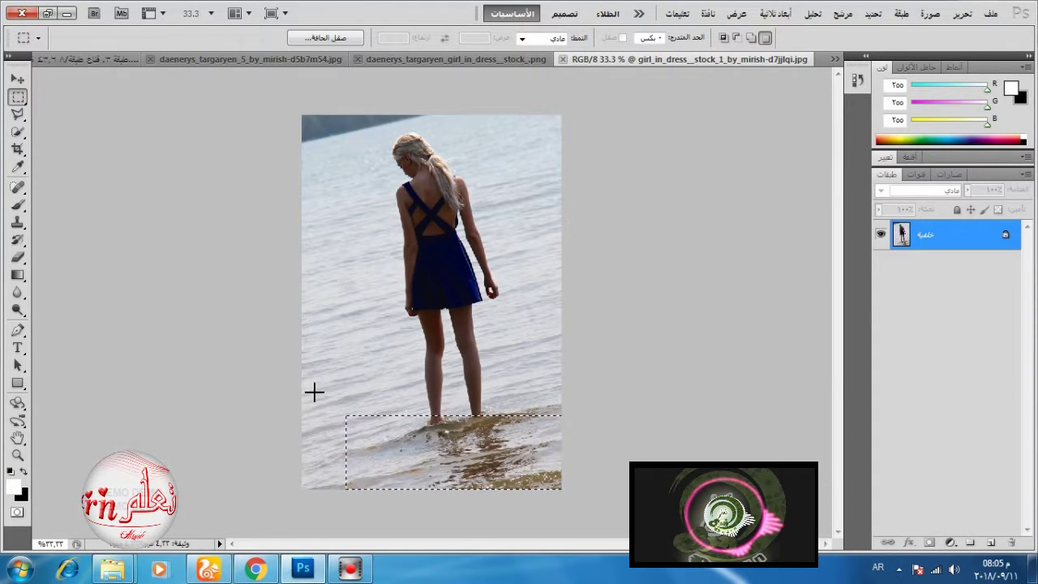
left_click_drag(306, 387, 598, 498)
left_click(18, 79)
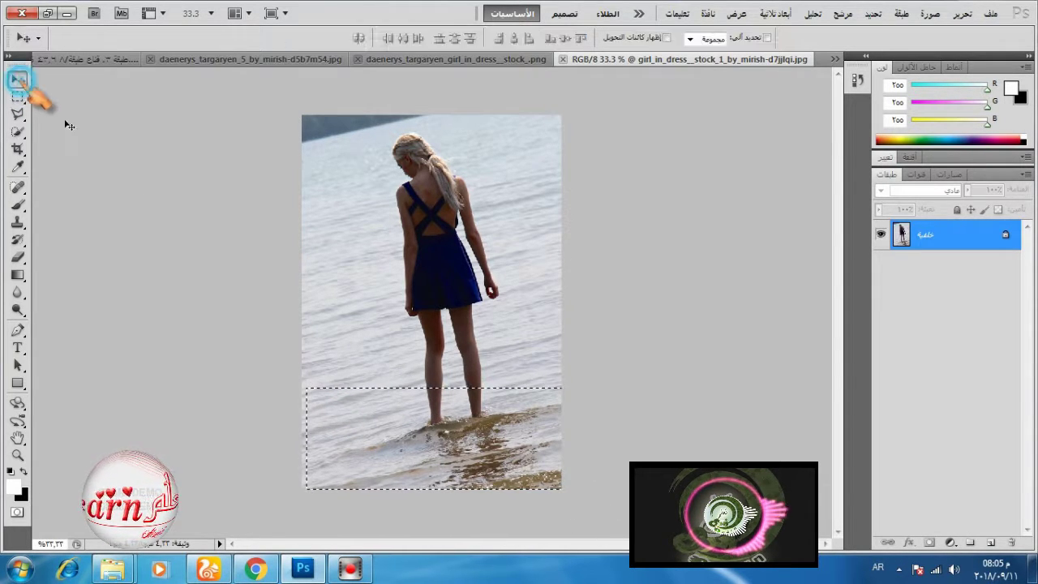
left_click_drag(488, 417, 144, 84)
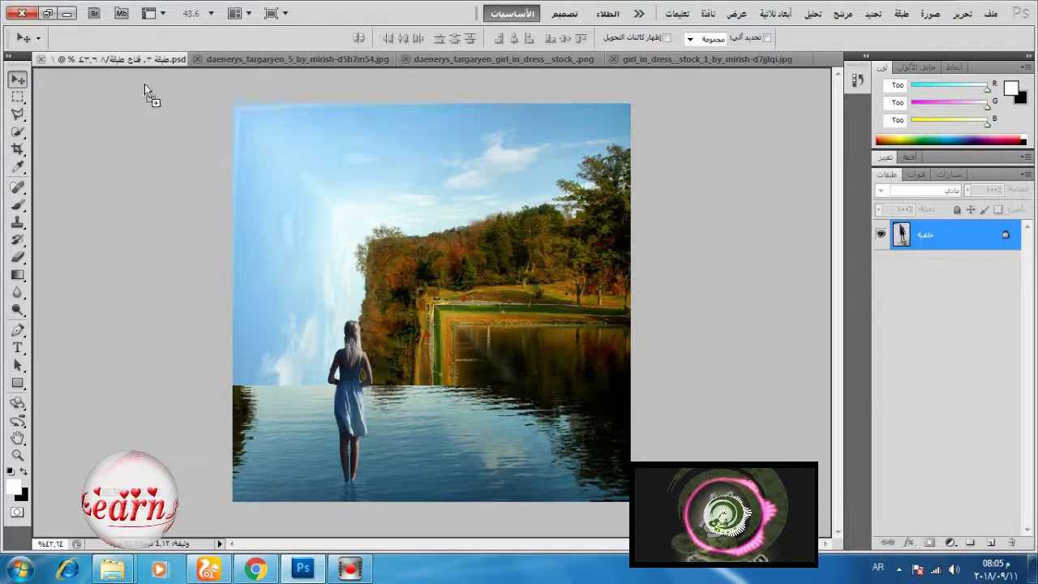
left_click_drag(477, 444, 481, 447)
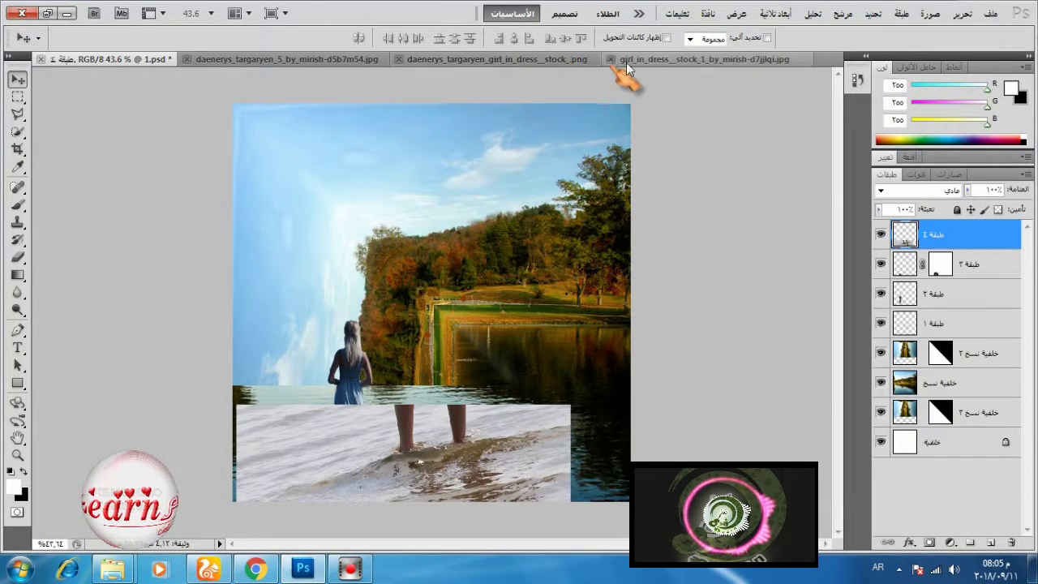
Select the cut-out woman in the dark blue dress in daenerys_targaryen_girl_in_dress__stock_.png and copy her into the lake composition
left_click(549, 63)
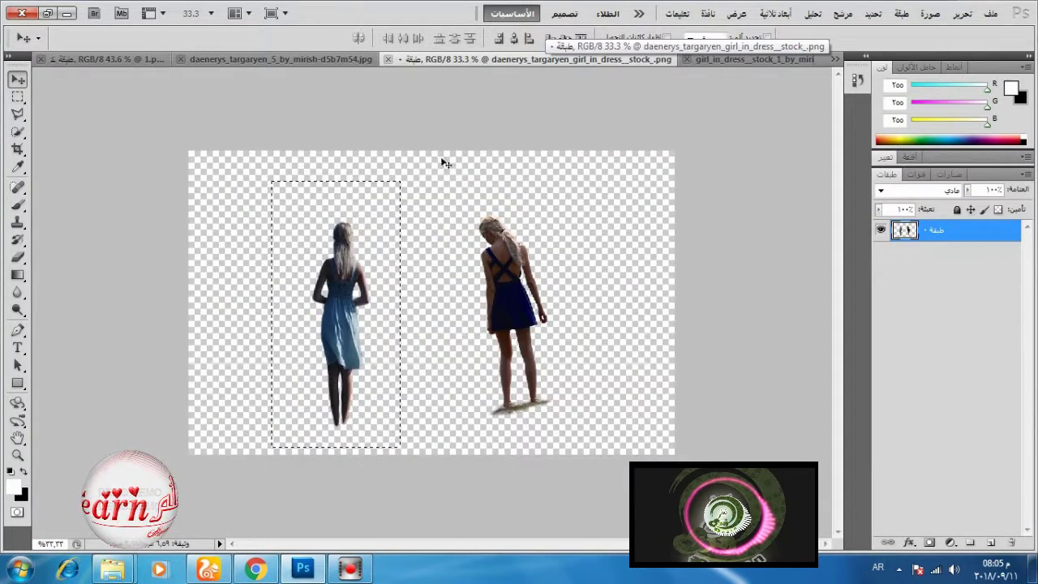
left_click(18, 98)
left_click_drag(313, 272, 480, 272)
left_click(18, 79)
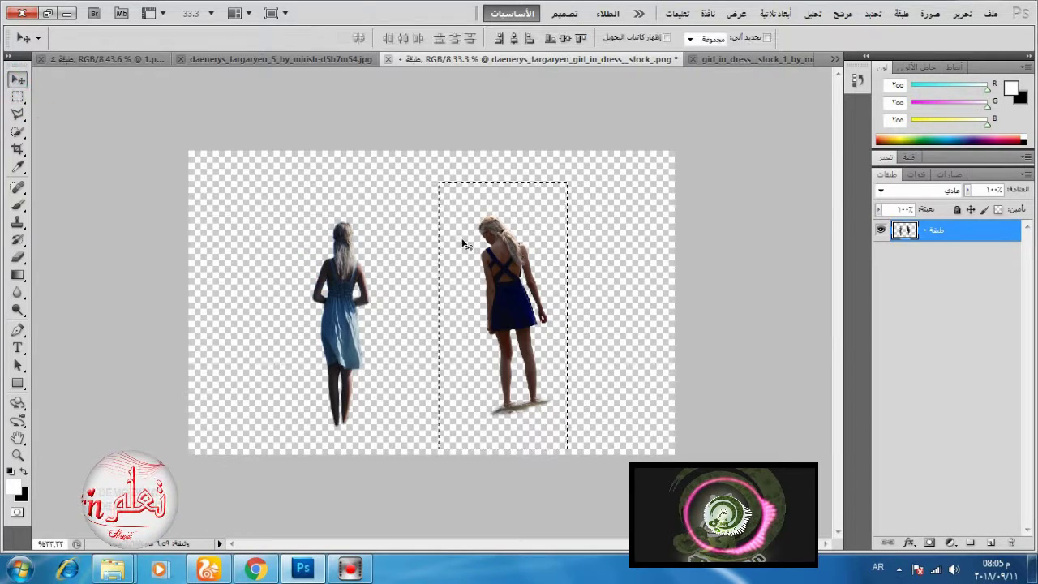
left_click_drag(463, 231, 423, 236)
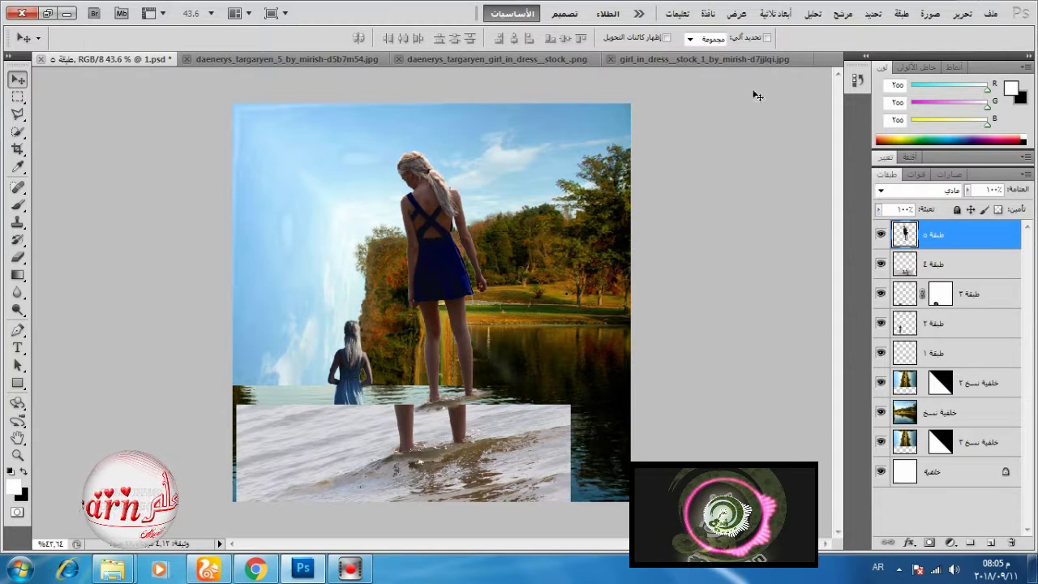
Scale the second woman's layer proportionally to 36.25% and place her near the lake's horizon, right of the first woman
left_click(962, 14)
left_click(783, 294)
left_click(531, 38)
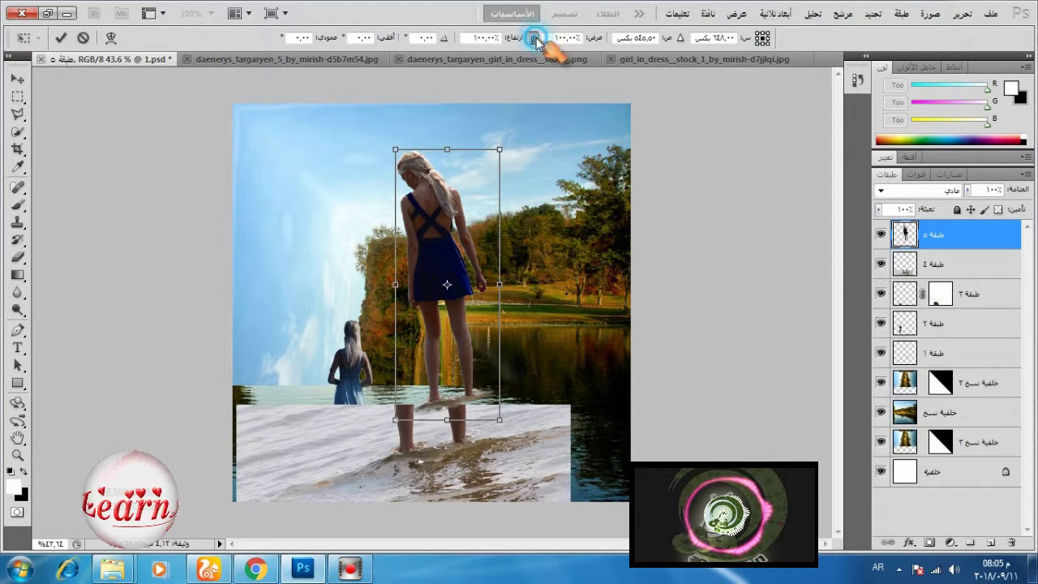
left_click_drag(395, 149, 441, 270)
left_click_drag(469, 312, 485, 296)
left_click_drag(458, 254, 485, 305)
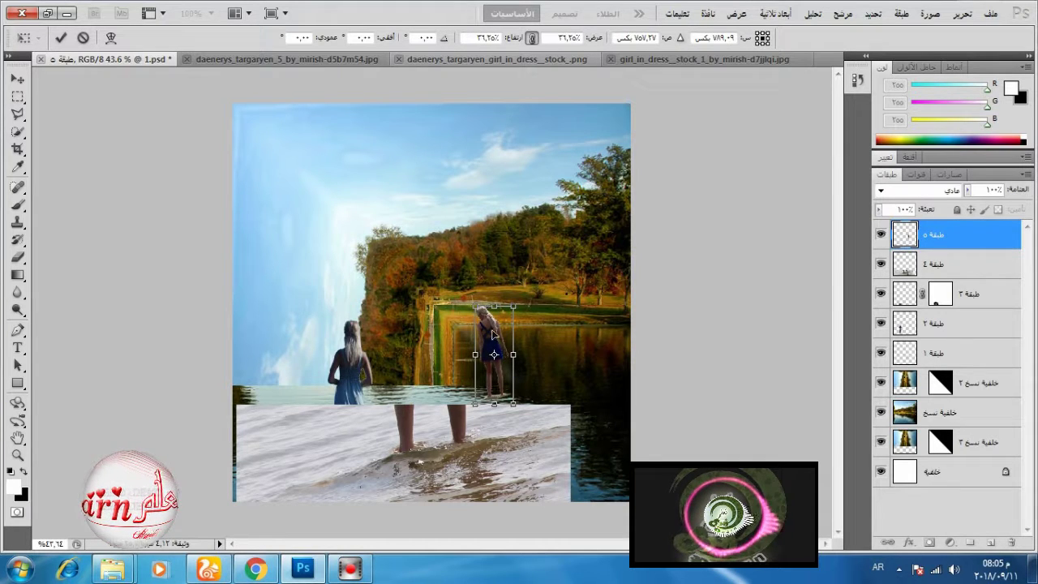
left_click(61, 38)
Scale the new water patch layer proportionally to 23.66% and align it with the second woman's feet
left_click(912, 266)
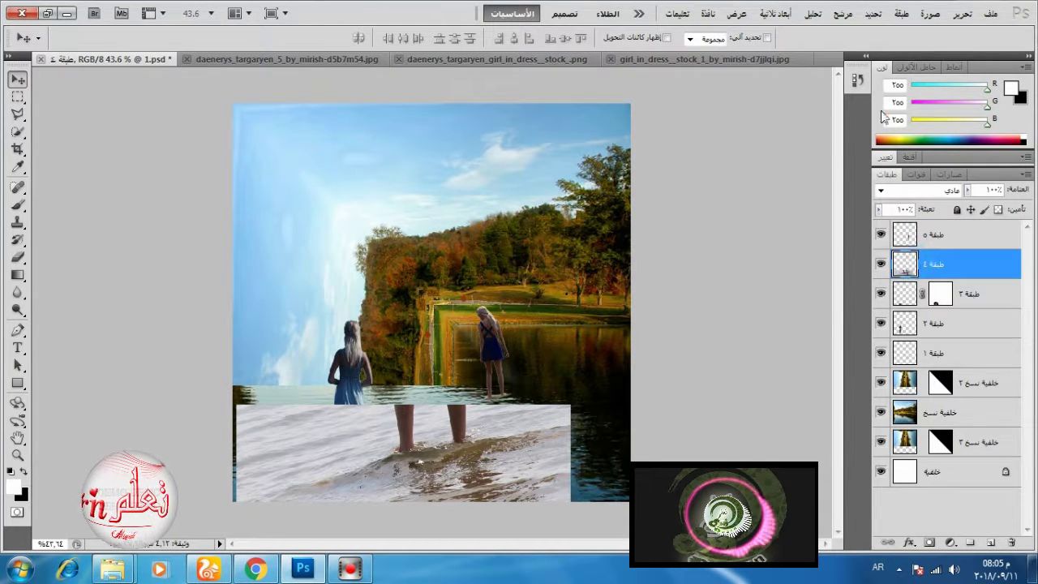
left_click(963, 15)
left_click(776, 301)
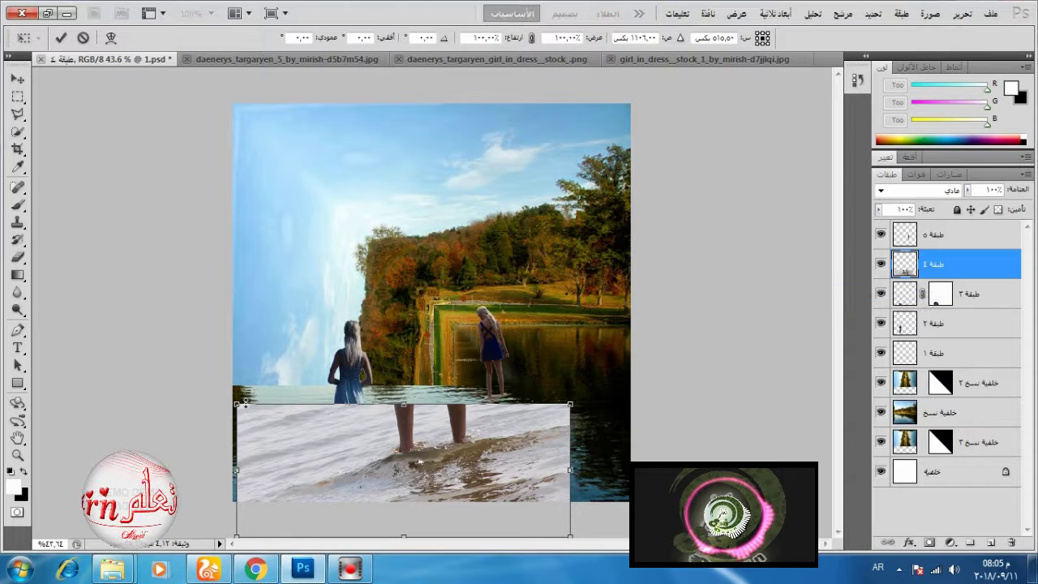
left_click_drag(236, 405, 481, 407)
left_click(532, 38)
left_click_drag(495, 429, 478, 412)
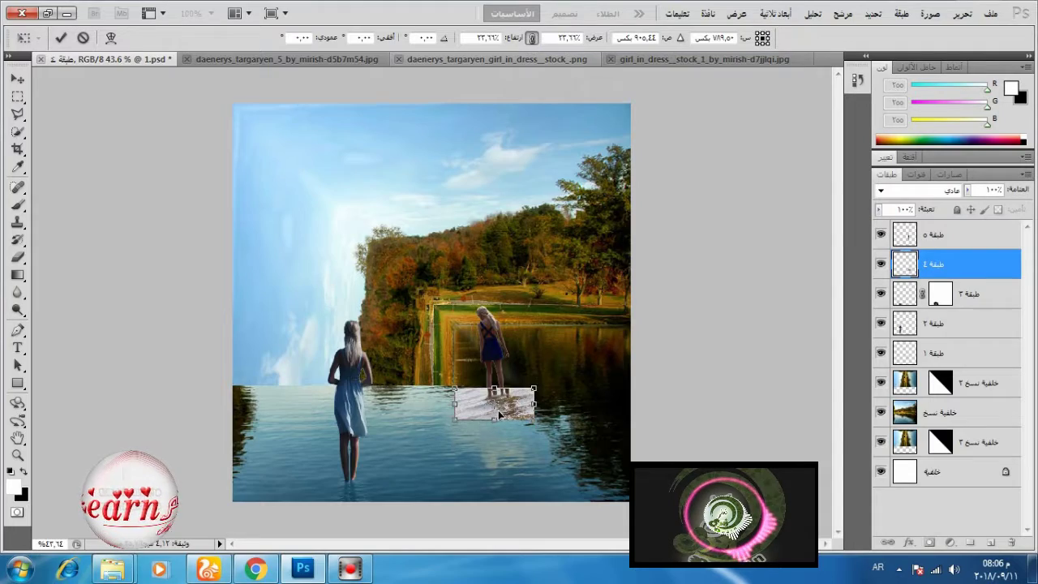
scroll(482, 385, "up", 5)
scroll(551, 414, "up", 4)
mouse_move(467, 394)
left_mouse_down()
mouse_move(460, 425)
mouse_move(451, 395)
left_mouse_up()
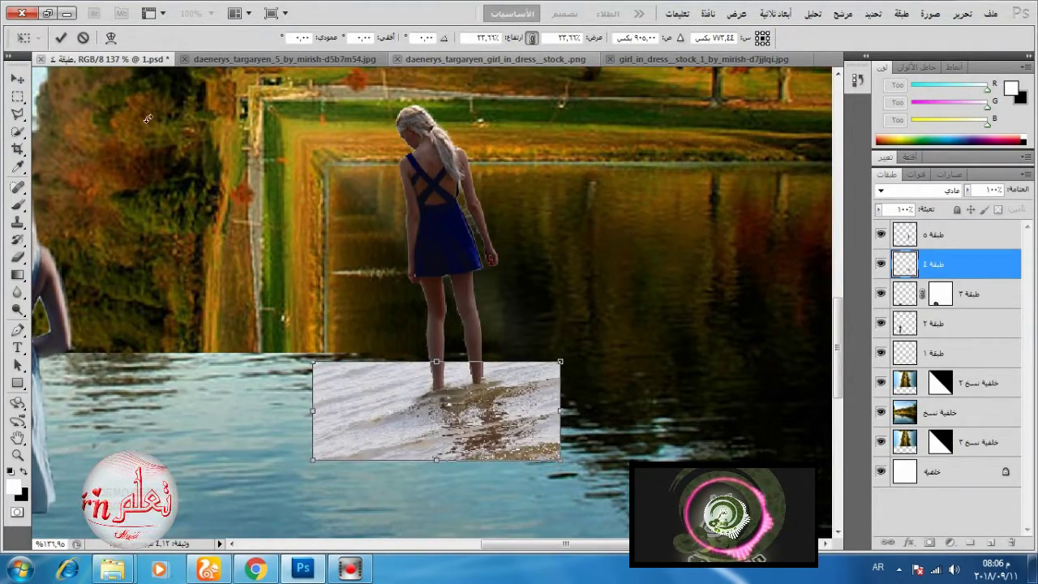
left_click(61, 37)
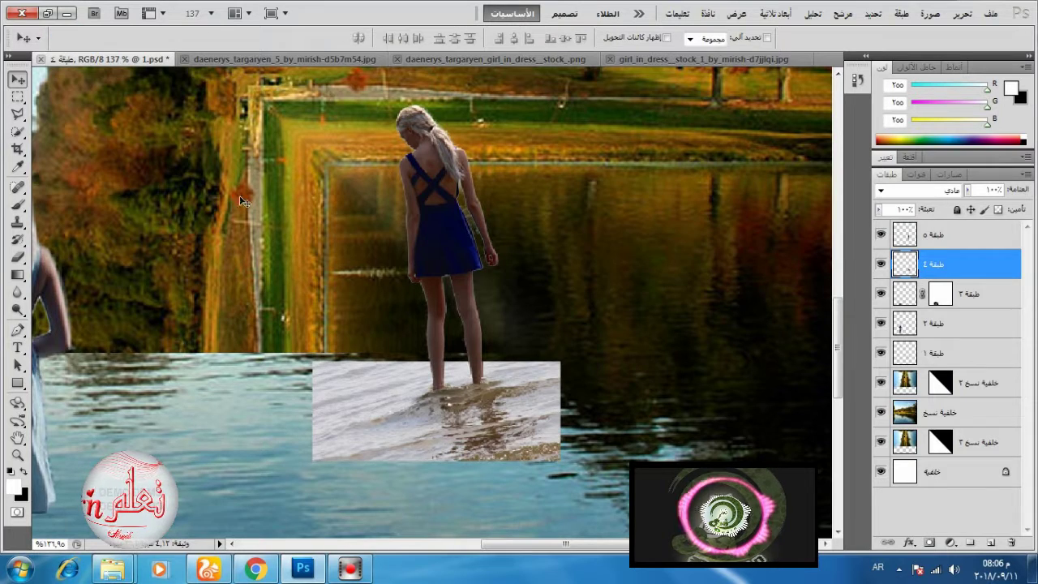
Set the new water patch's blend mode to Luminosity (إضاءة), add a layer mask and ready the Brush with black
left_click(879, 264)
left_click(879, 264)
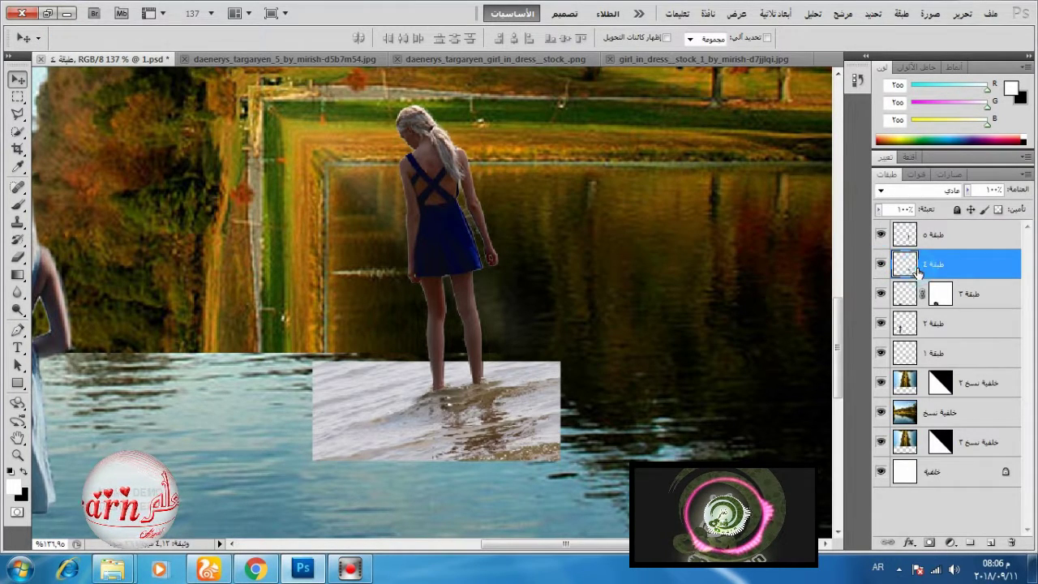
left_click(933, 190)
left_click(940, 394)
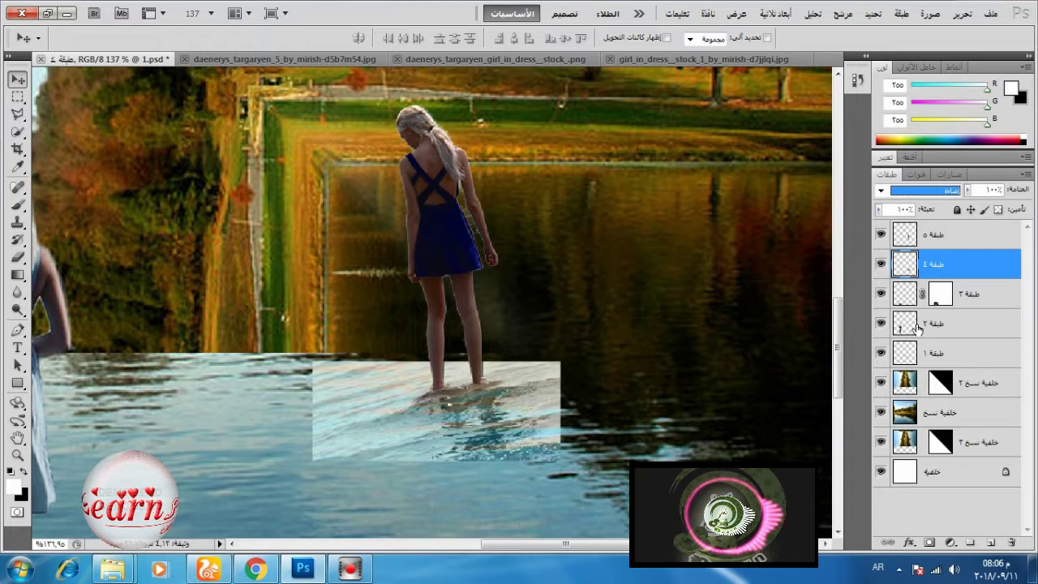
left_click(930, 543)
left_click(18, 204)
key("x")
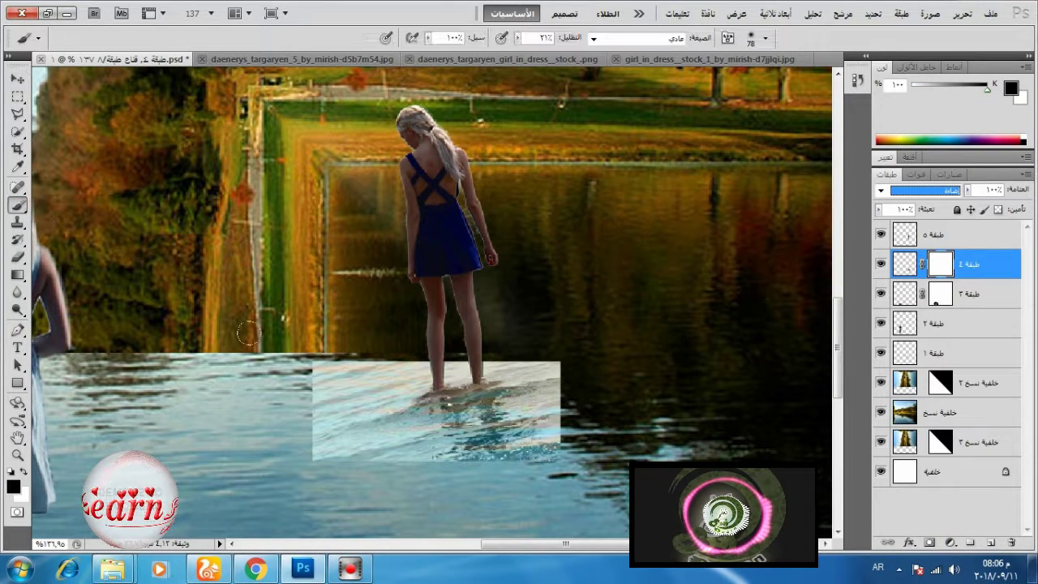
Raise the brush opacity to 100% and paint black on the mask to hide the water patch's hard edges
left_click(517, 37)
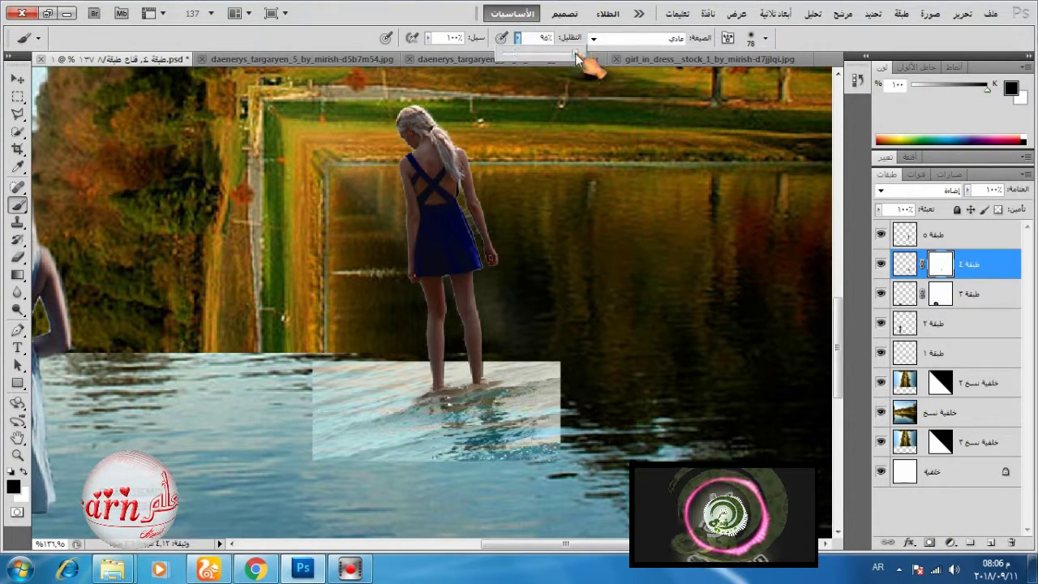
mouse_move(323, 337)
left_mouse_down()
mouse_move(349, 401)
mouse_move(324, 458)
mouse_move(551, 449)
mouse_move(527, 366)
mouse_move(503, 333)
mouse_move(433, 320)
mouse_move(398, 341)
left_mouse_up()
mouse_move(396, 349)
left_mouse_down()
mouse_move(451, 325)
mouse_move(535, 348)
left_mouse_up()
left_click_drag(551, 366, 517, 420)
left_click_drag(535, 368, 507, 349)
mouse_move(538, 383)
left_mouse_down()
mouse_move(506, 416)
mouse_move(510, 360)
left_mouse_up()
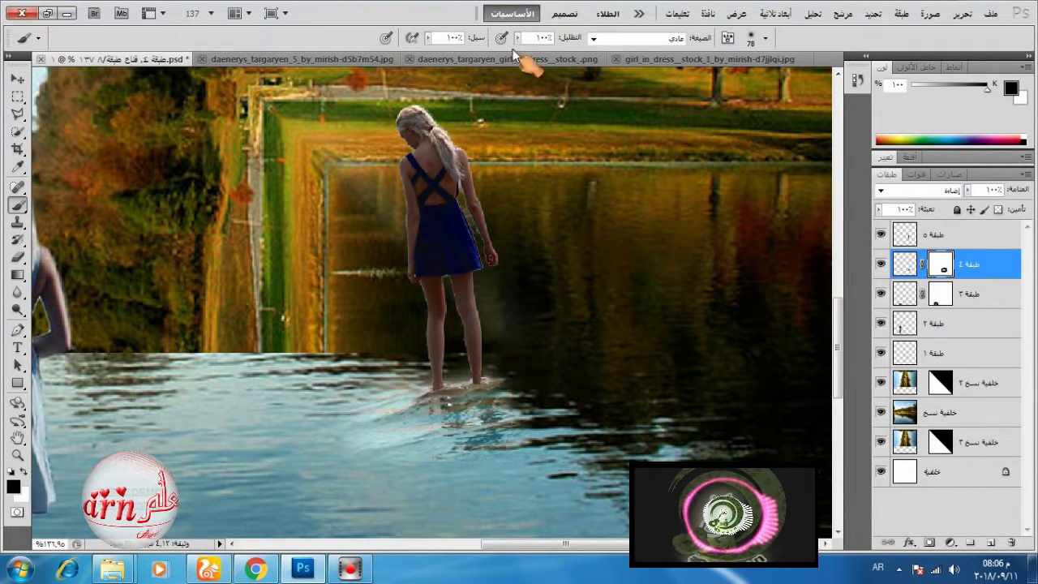
Lower the brush opacity to 27% and paint on the mask to soften the ripples around the second woman's feet
left_click(517, 38)
left_click(461, 54)
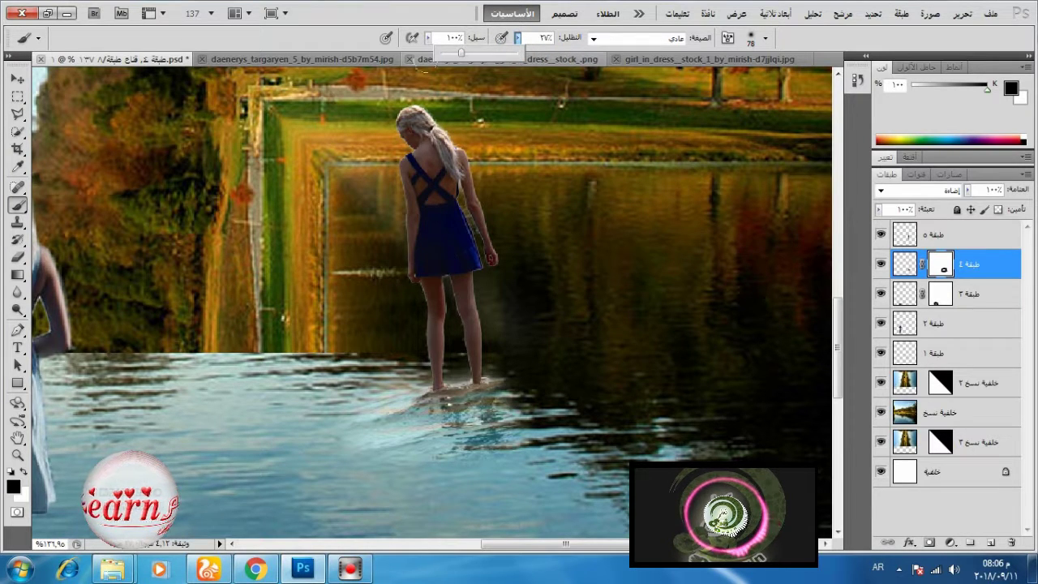
left_click(459, 353)
mouse_move(480, 360)
left_mouse_down()
mouse_move(381, 346)
mouse_move(299, 394)
left_mouse_up()
left_click(342, 390)
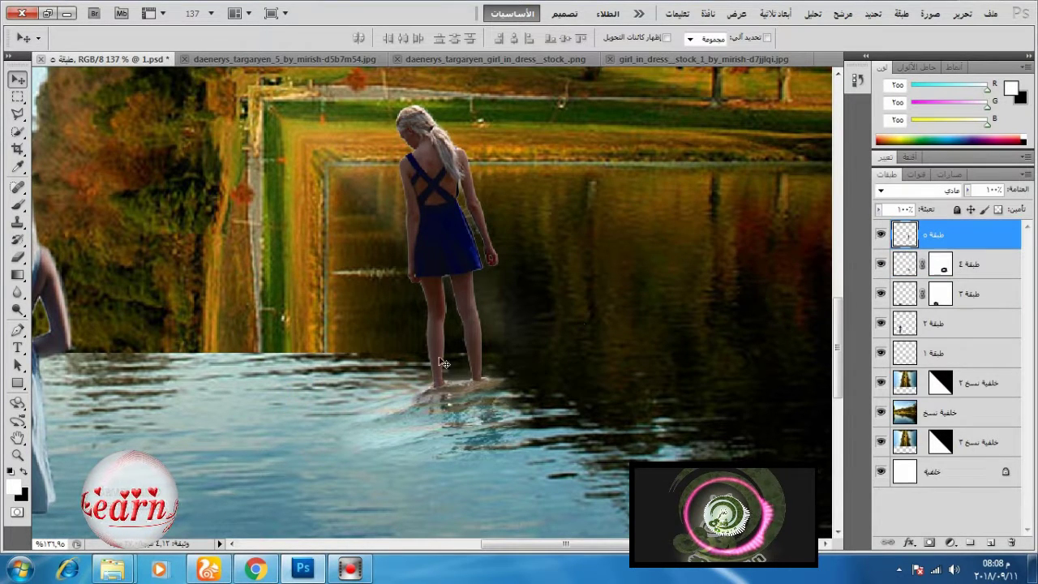
Activate the Brush and add a layer mask to the second woman's layer (طبقة ٥)
left_click(942, 267)
left_click(881, 264)
left_click(880, 264)
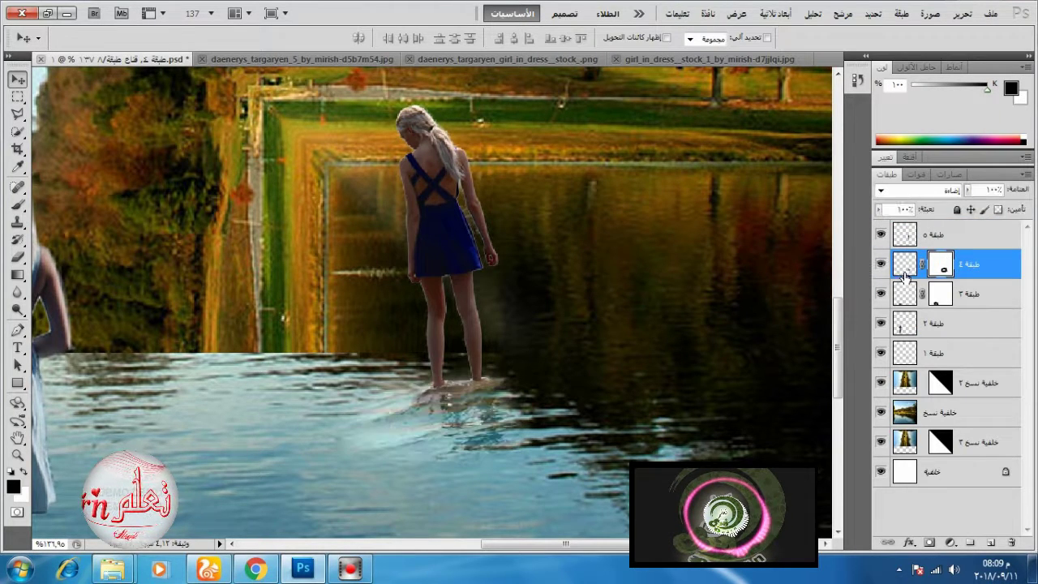
left_click(18, 204)
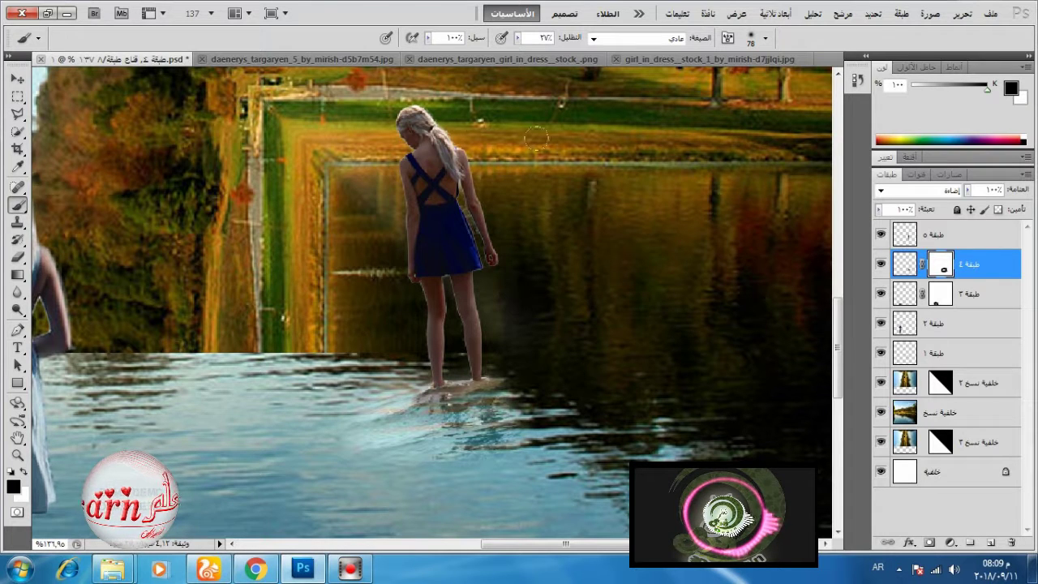
left_click(946, 243)
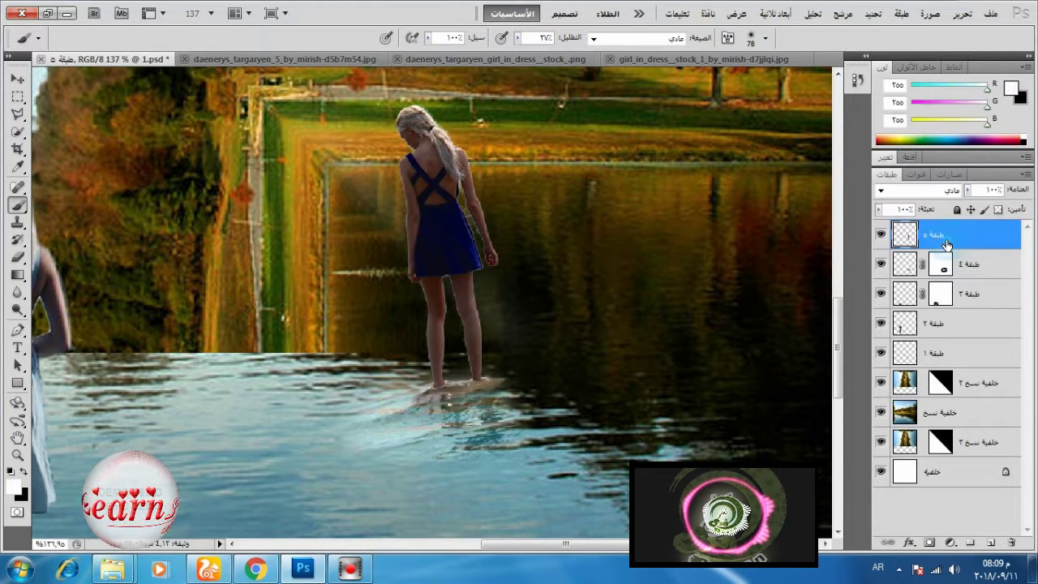
left_click(932, 518)
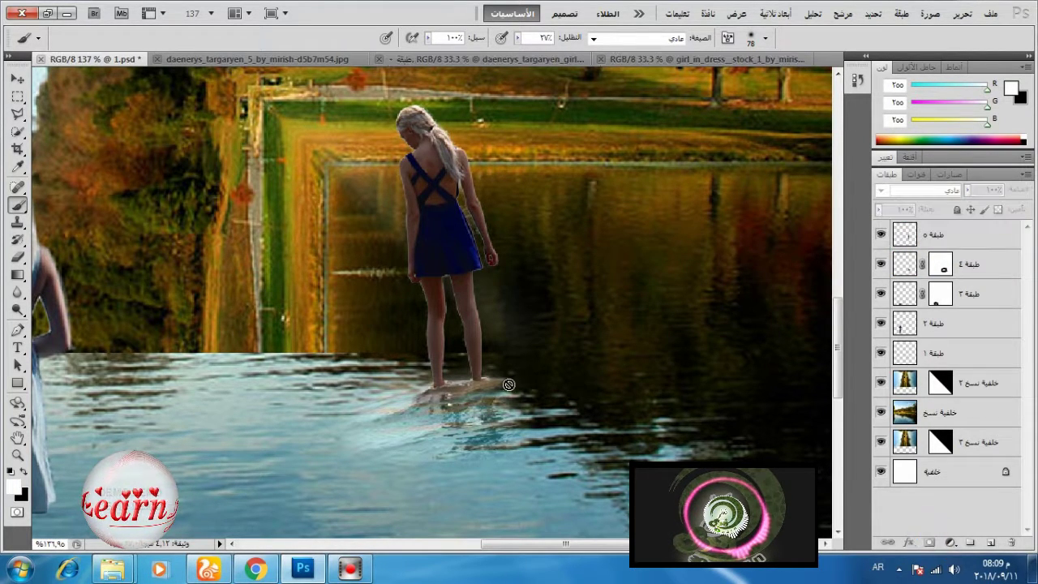
left_click(901, 245)
left_click(930, 541)
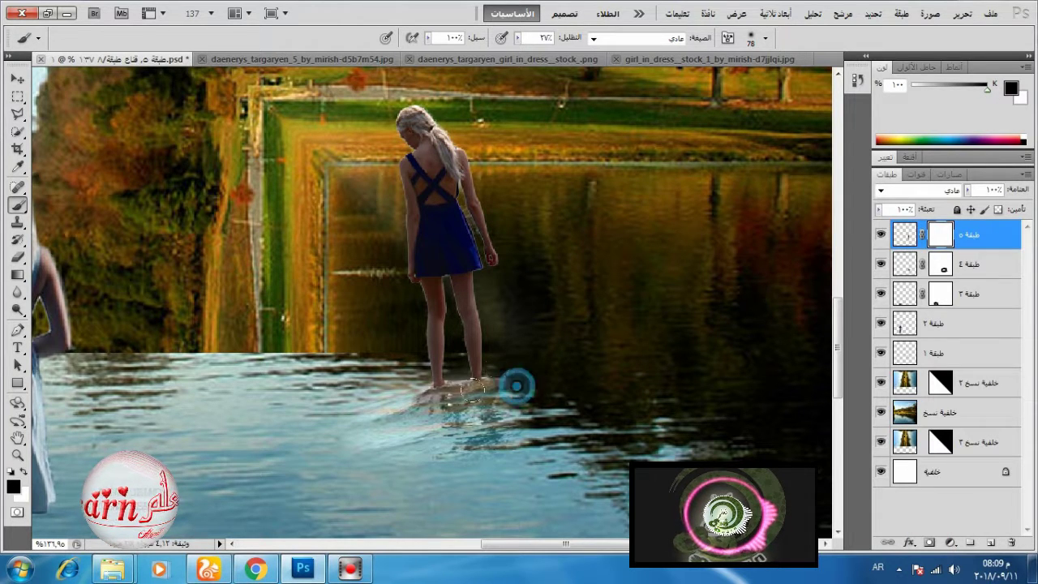
Paint black on the second woman's mask around her feet to blend them into the water, reducing the brush to 18 px
left_click_drag(472, 390, 438, 372)
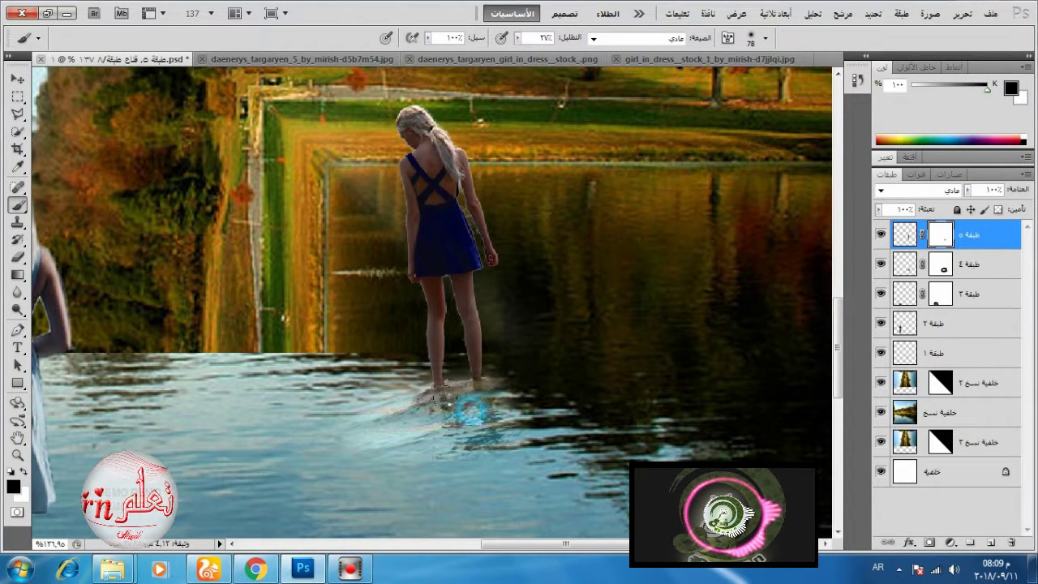
right_click(580, 324)
left_click(650, 374)
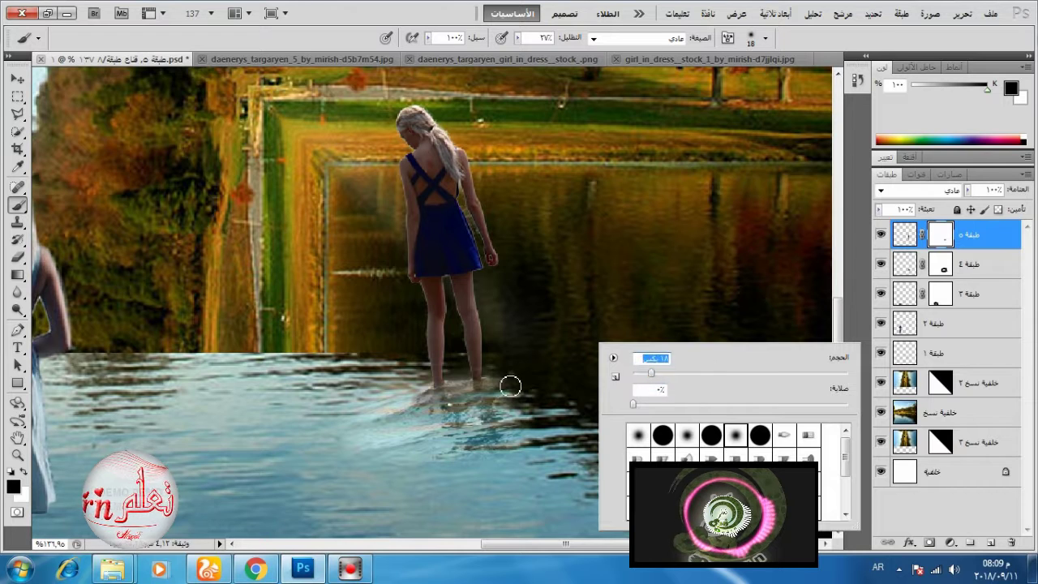
left_click(502, 384)
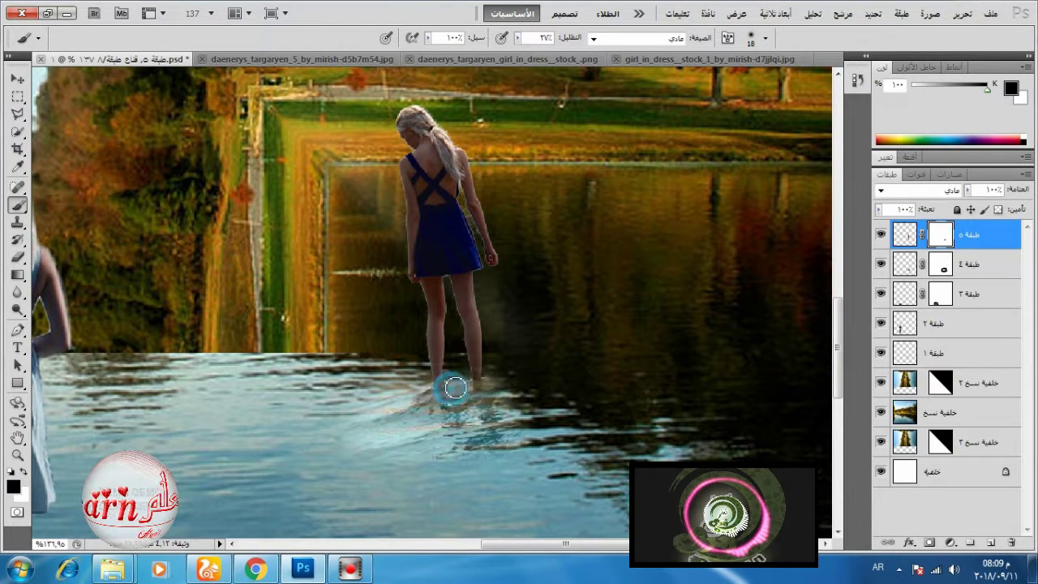
Select the second woman's layer together with her ripple layer (طبقة ٤) and move both slightly up and to the left
left_click(910, 265)
left_click(907, 236, "ctrl")
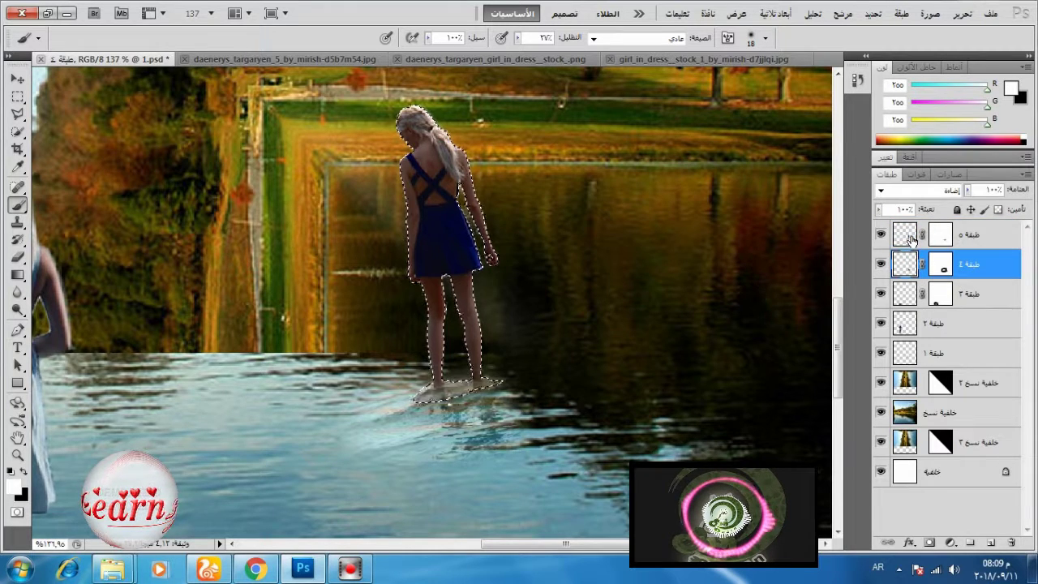
key("ctrl+d")
left_click(971, 235, "shift")
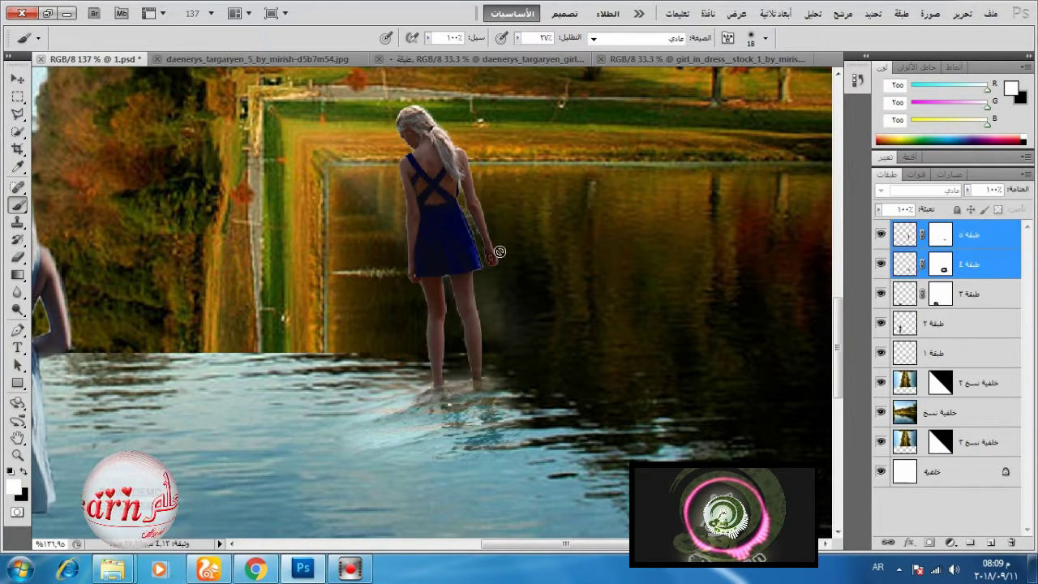
left_click(17, 79)
left_click_drag(459, 306, 440, 294)
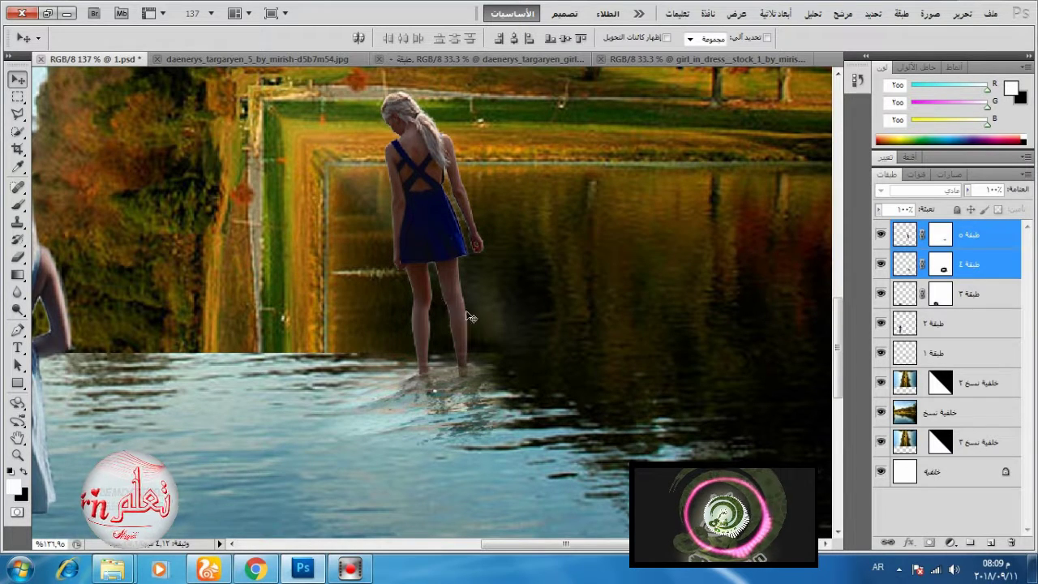
left_click(19, 97)
left_click(17, 80)
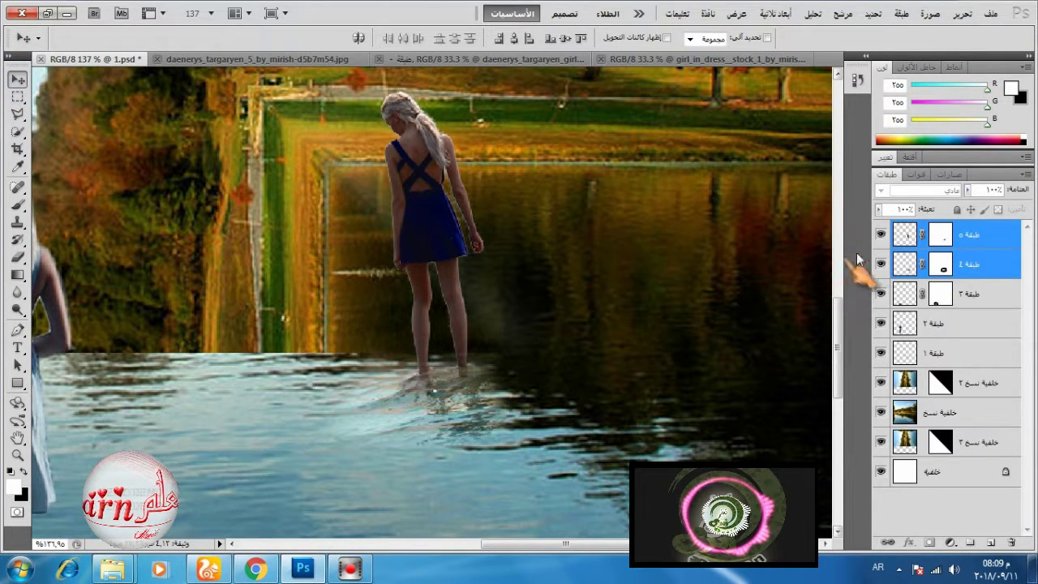
Set the Brush to 5 px, target the second woman's layer mask and switch the foreground colour to white
left_click(882, 237)
left_click(882, 236)
left_click(880, 265)
left_click(880, 265)
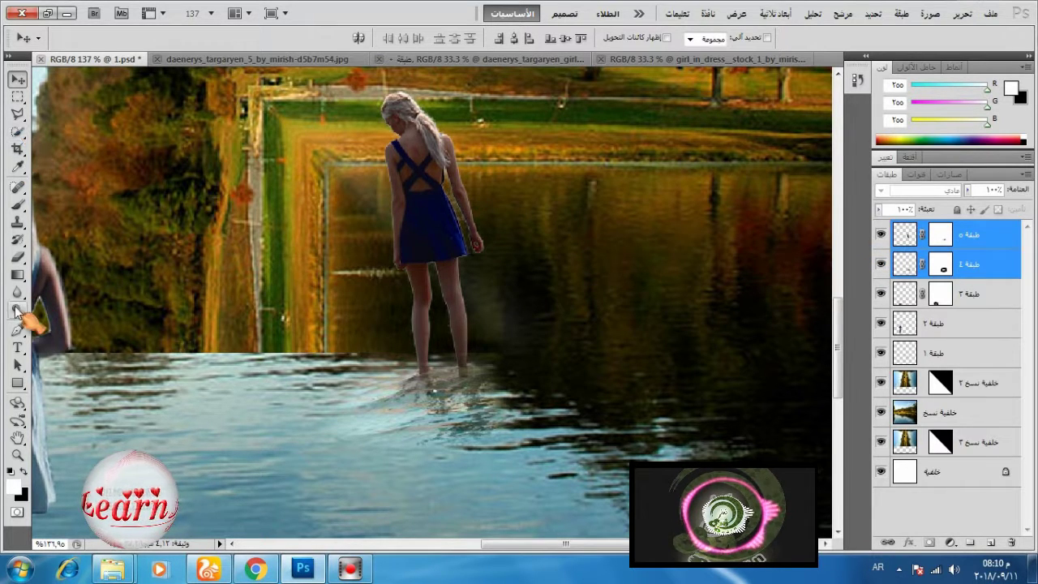
left_click(17, 203)
right_click(624, 256)
left_click_drag(681, 294, 865, 294)
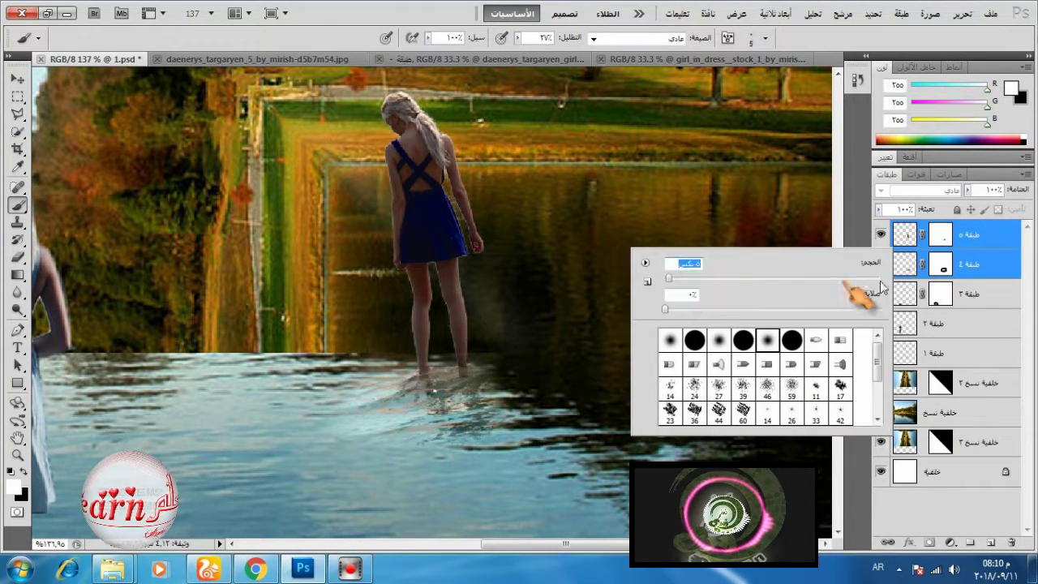
left_click(941, 235)
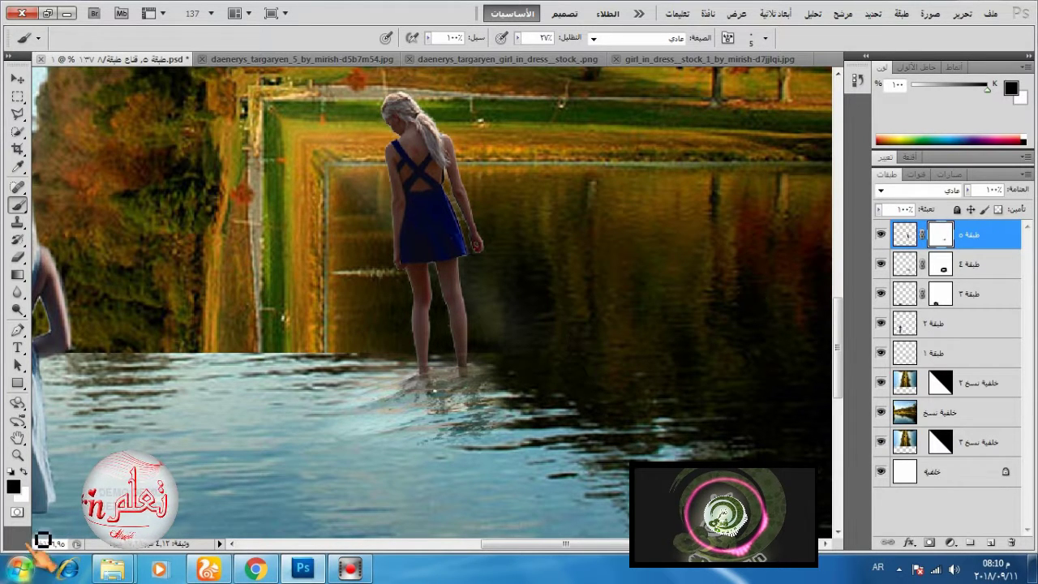
left_click(23, 471)
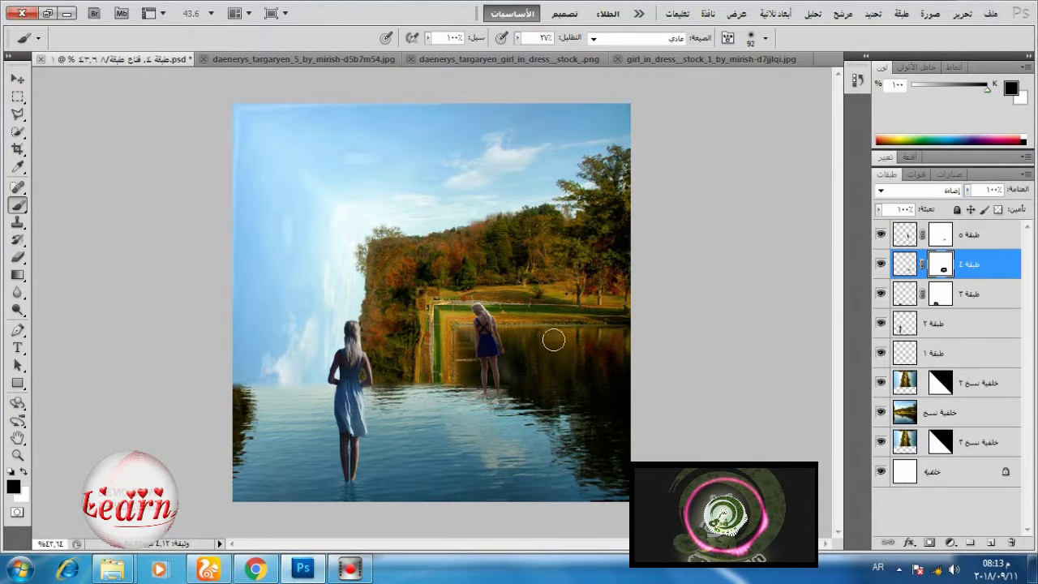
Load the second woman's outline as a selection from her layer and copy it to a new layer
left_click(900, 238)
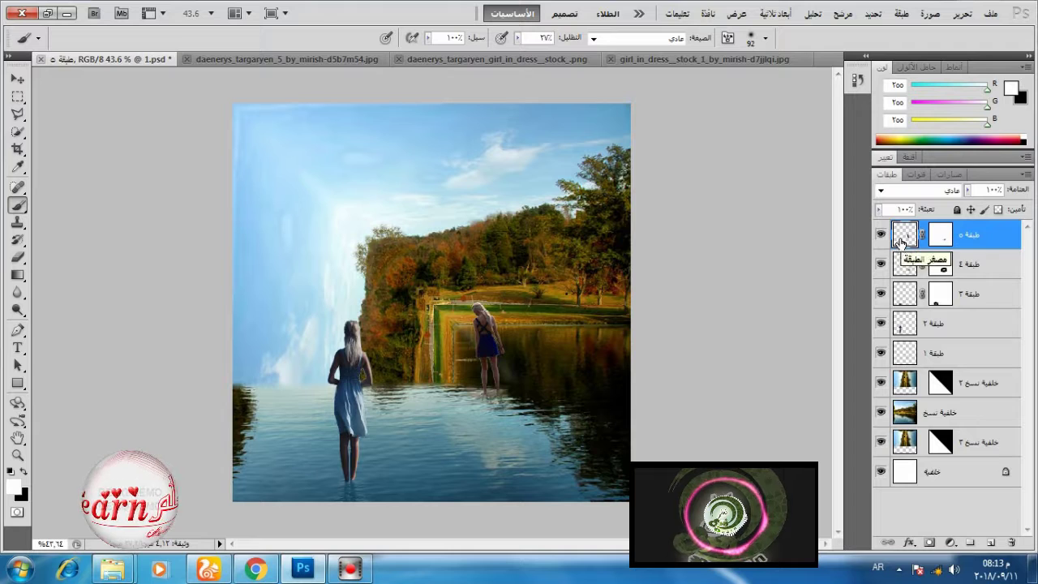
left_click(902, 243, "ctrl")
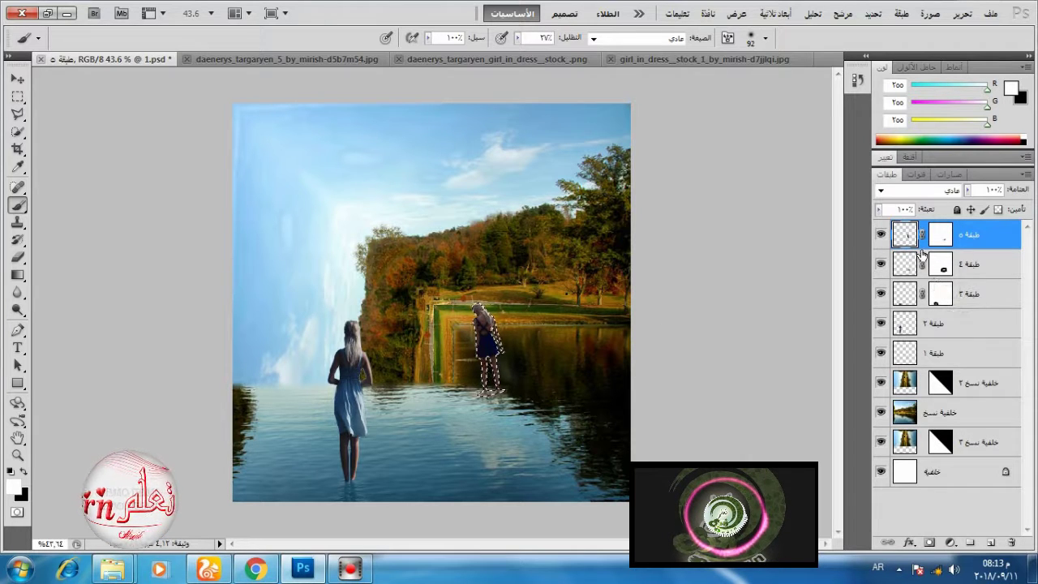
key("ctrl+j")
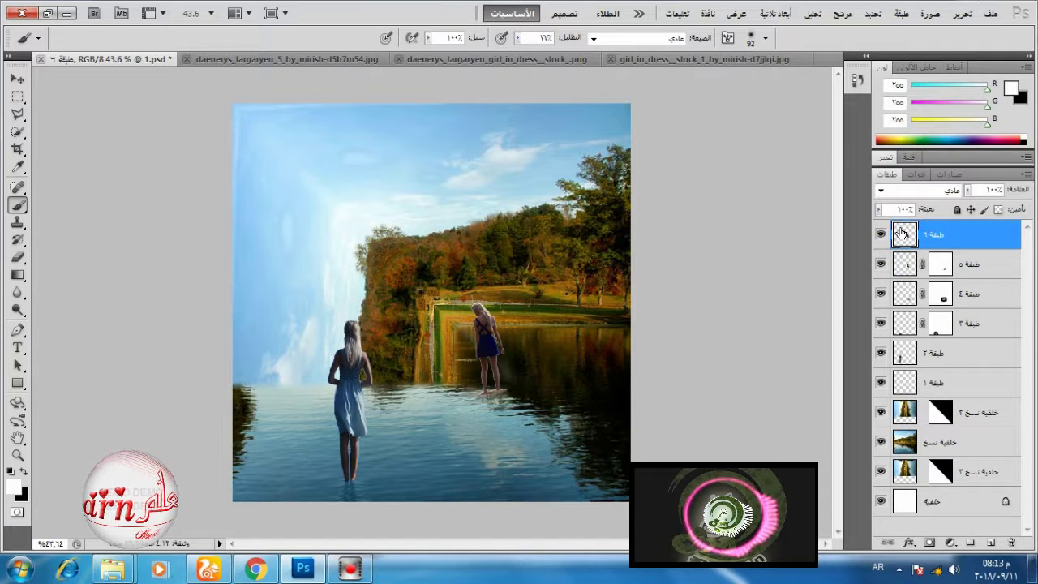
Flip the copied woman vertically with Free Transform and place her directly below the original's feet as a water reflection
left_click(960, 15)
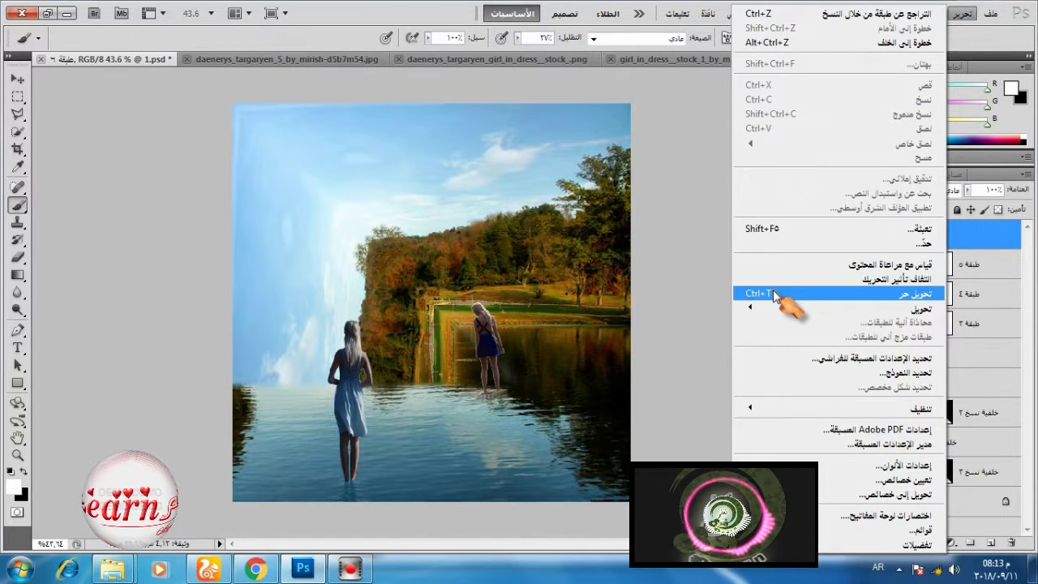
left_click(778, 297)
right_click(499, 326)
left_click(455, 309)
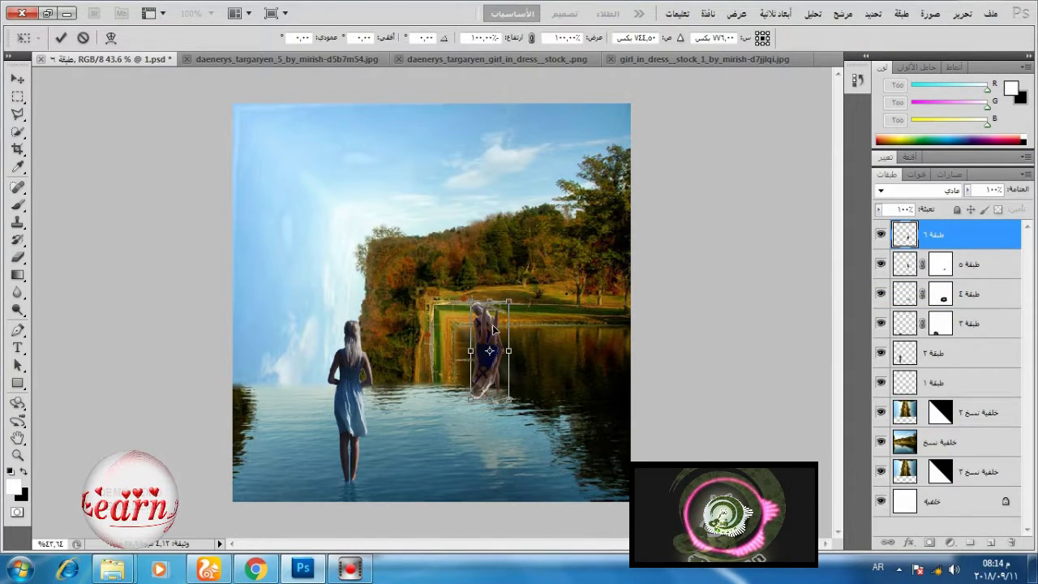
left_click_drag(492, 330, 491, 417)
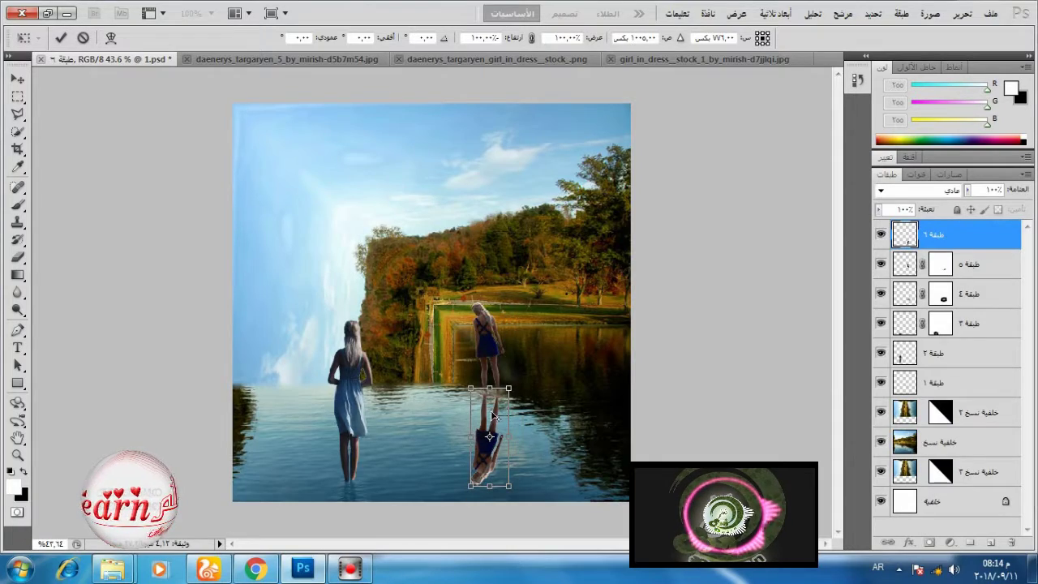
scroll(490, 411, "up", 5)
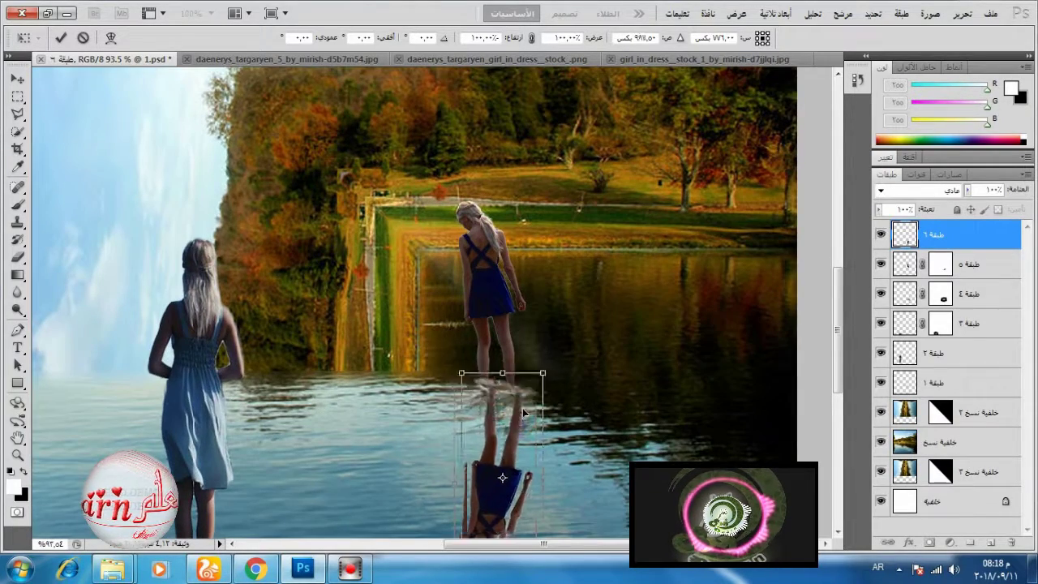
left_click_drag(522, 414, 518, 415)
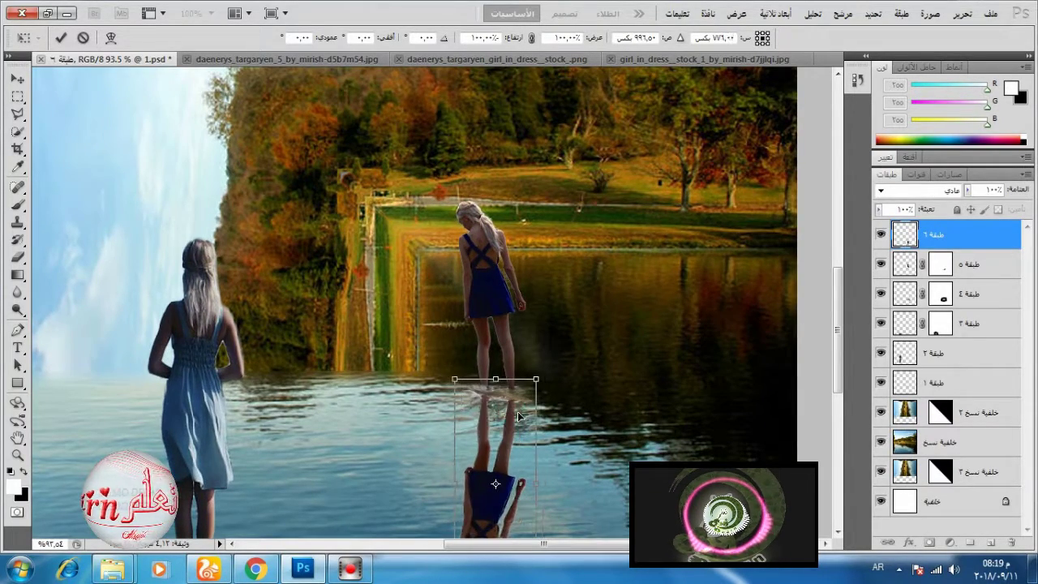
scroll(518, 410, "down", 4)
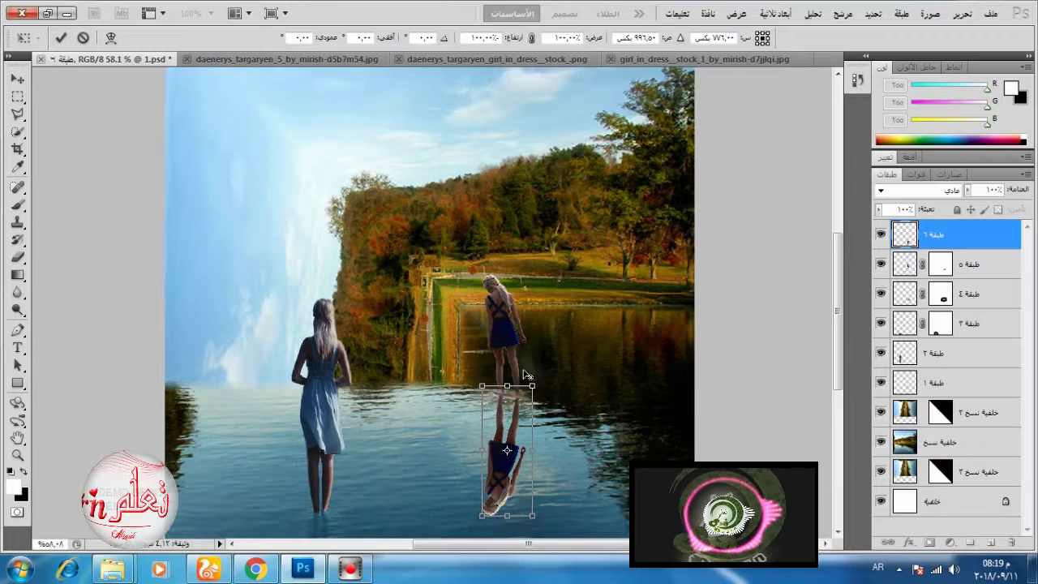
left_click(60, 37)
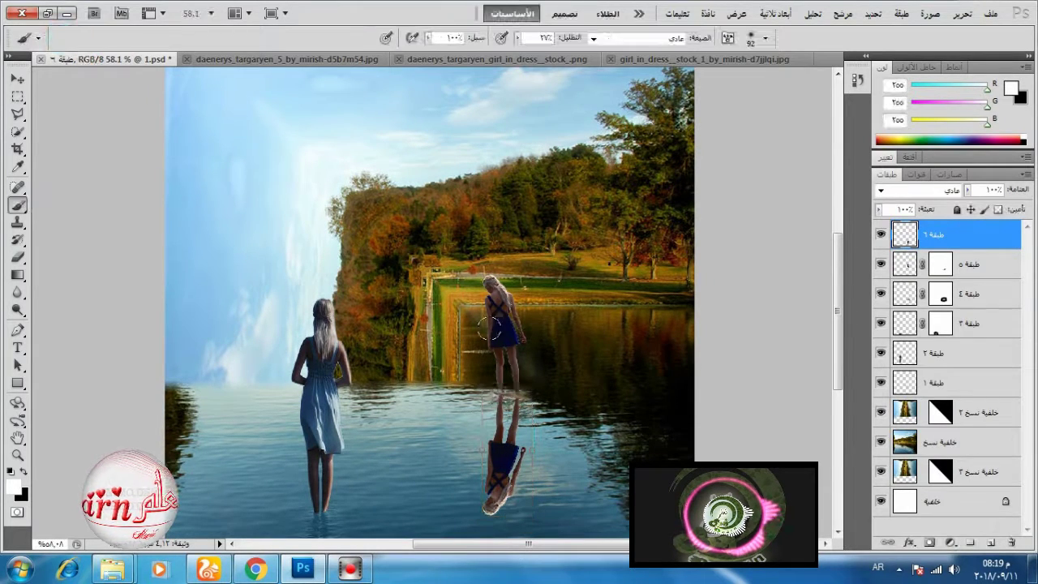
Apply the ZigZag (تعرّج) distortion to the reflection with amount -7, ridges 8 and the Pond Ripples style
key("v")
left_click(843, 14)
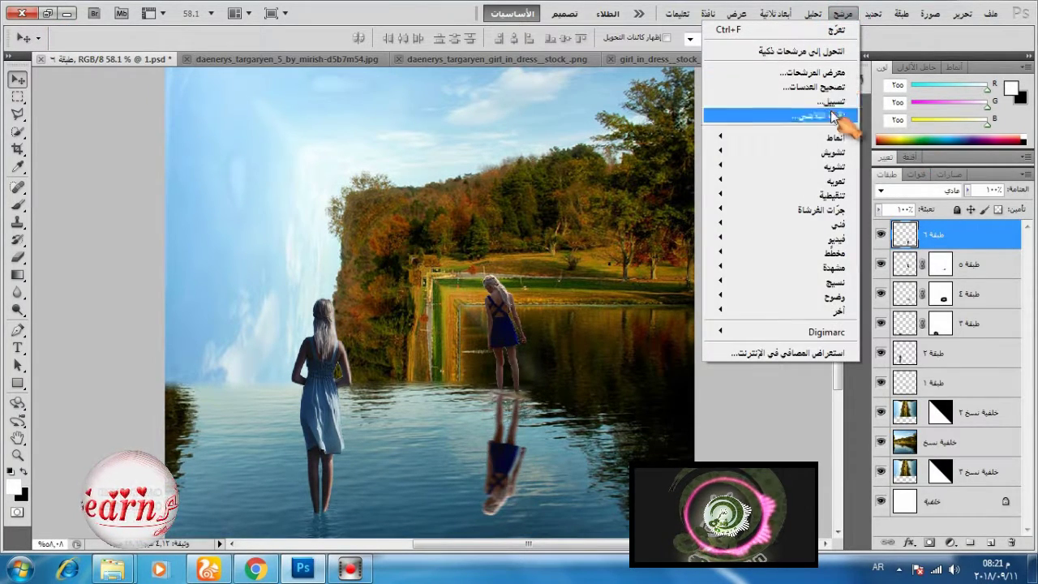
mouse_move(752, 176)
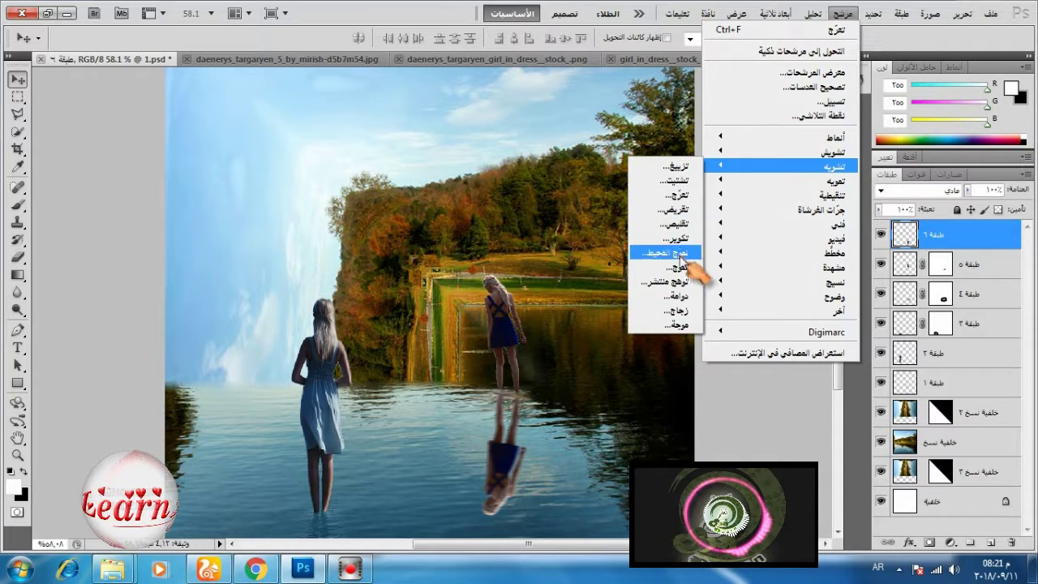
left_click(677, 195)
left_click_drag(750, 331, 757, 334)
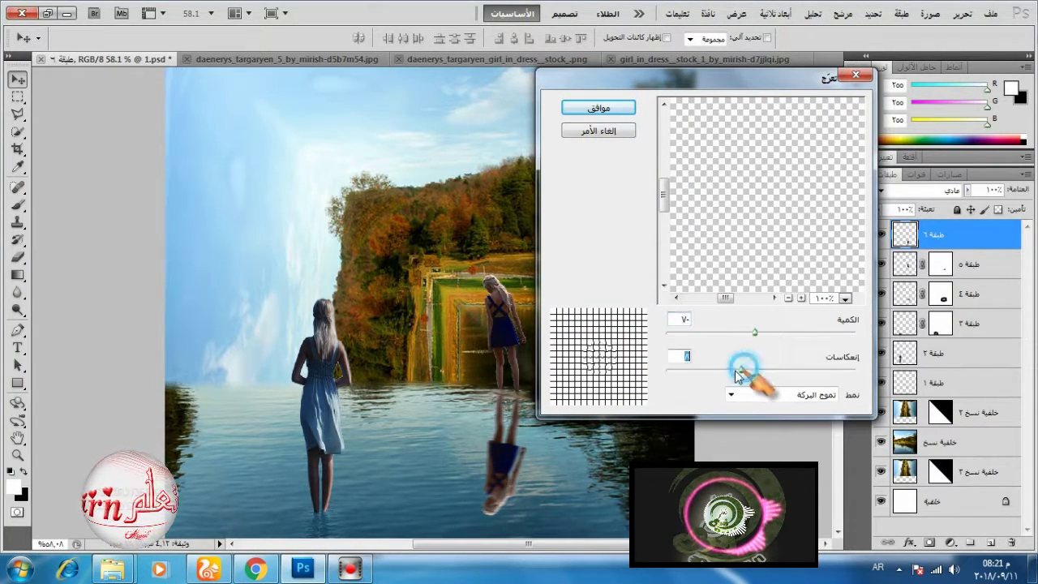
left_click(600, 107)
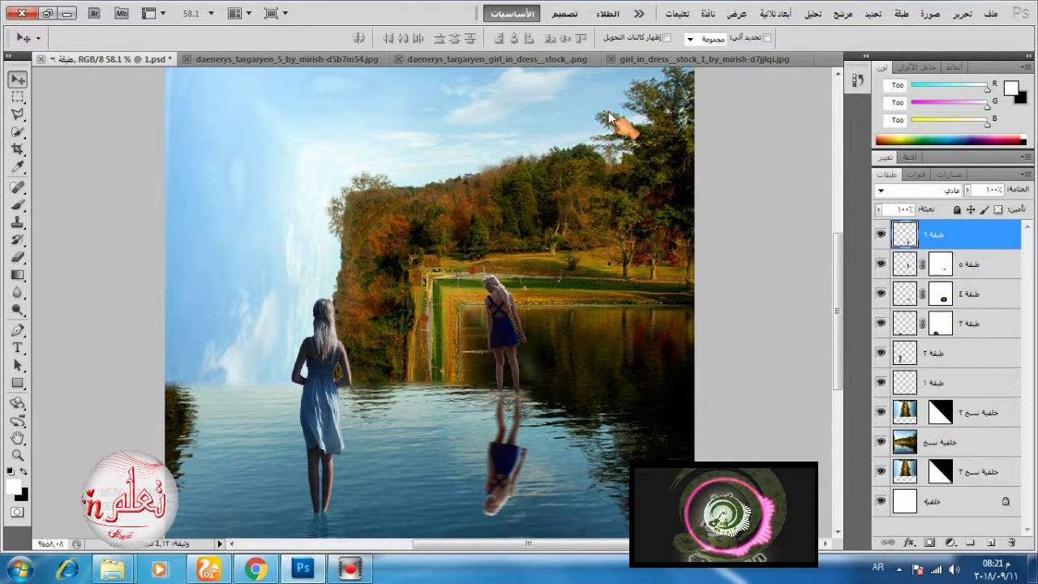
Apply the ZigZag (تعرّج) filter to the reflection again with amount -10, ridges 7 and Pond Ripples
left_click(843, 14)
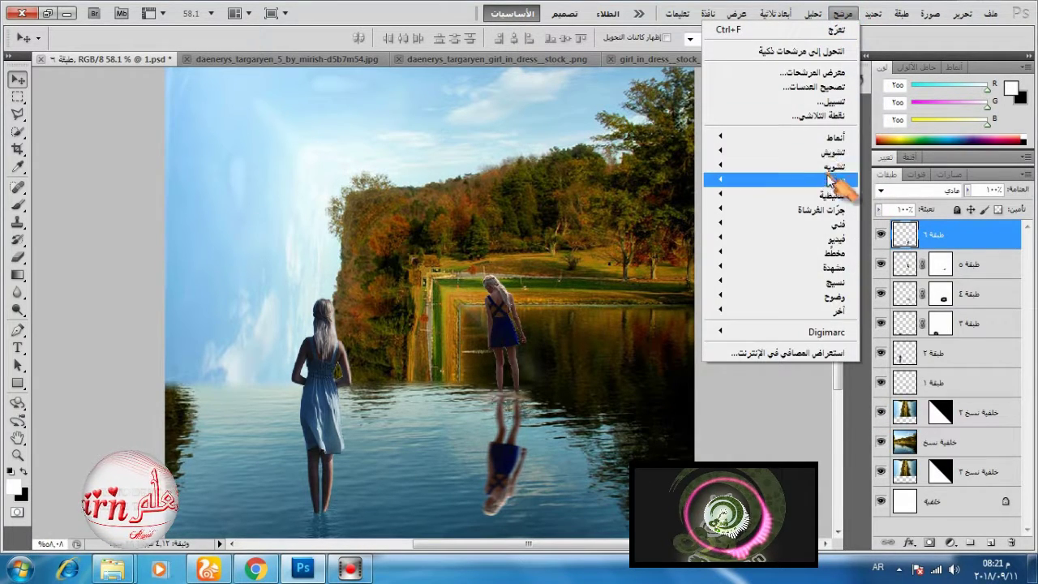
mouse_move(833, 154)
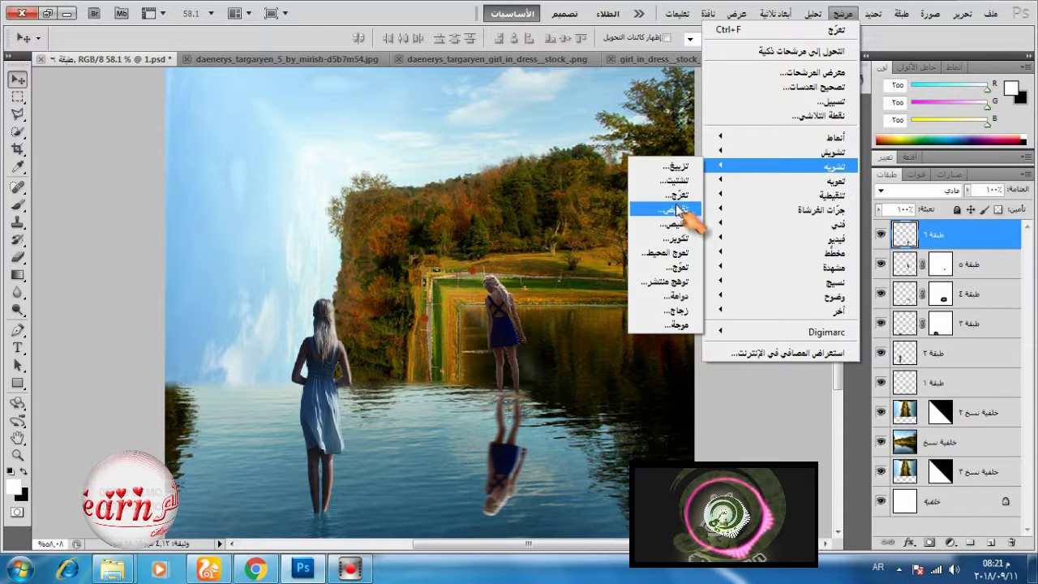
left_click(672, 196)
left_click(735, 370)
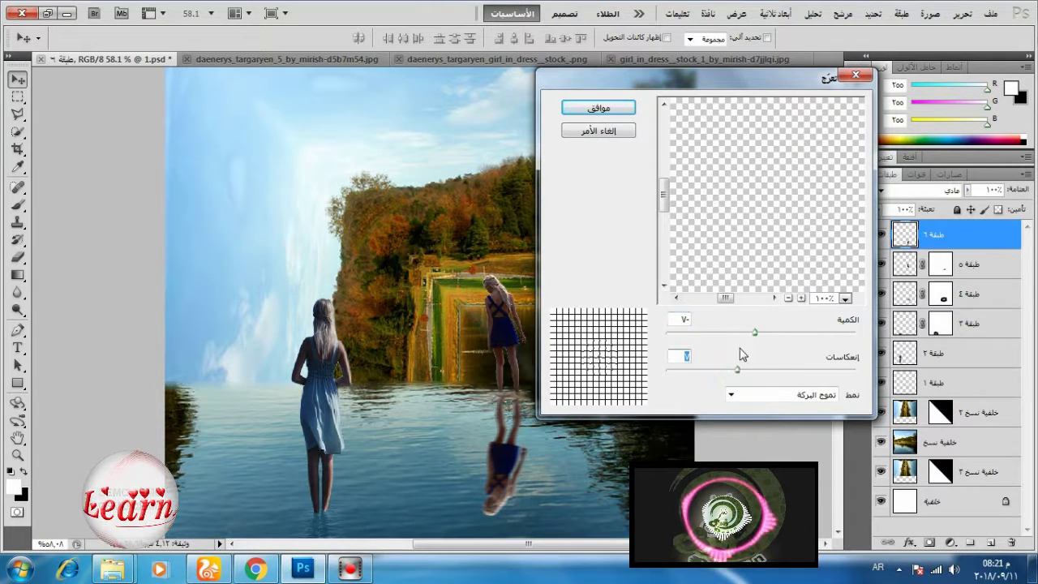
left_click(754, 332)
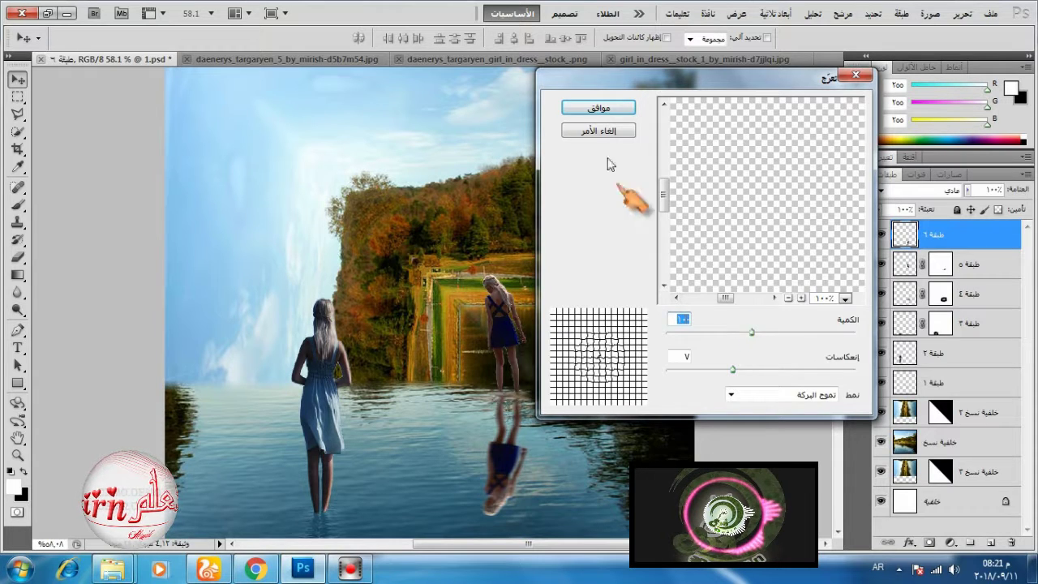
left_click(628, 104)
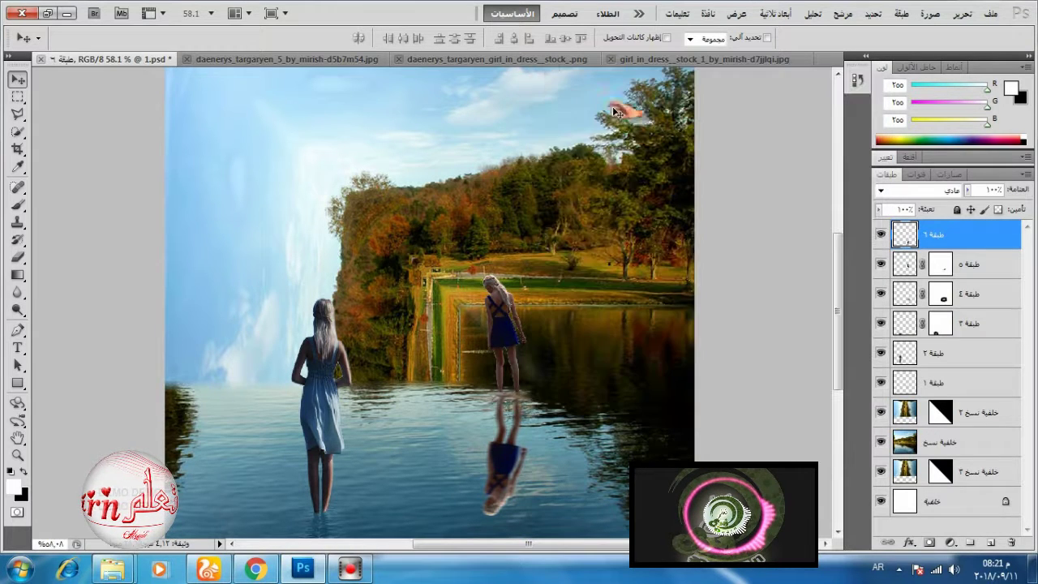
Lower the second woman's reflection layer to 23% opacity and save the document
left_click(967, 190)
left_click(929, 206)
left_click_drag(930, 208, 917, 209)
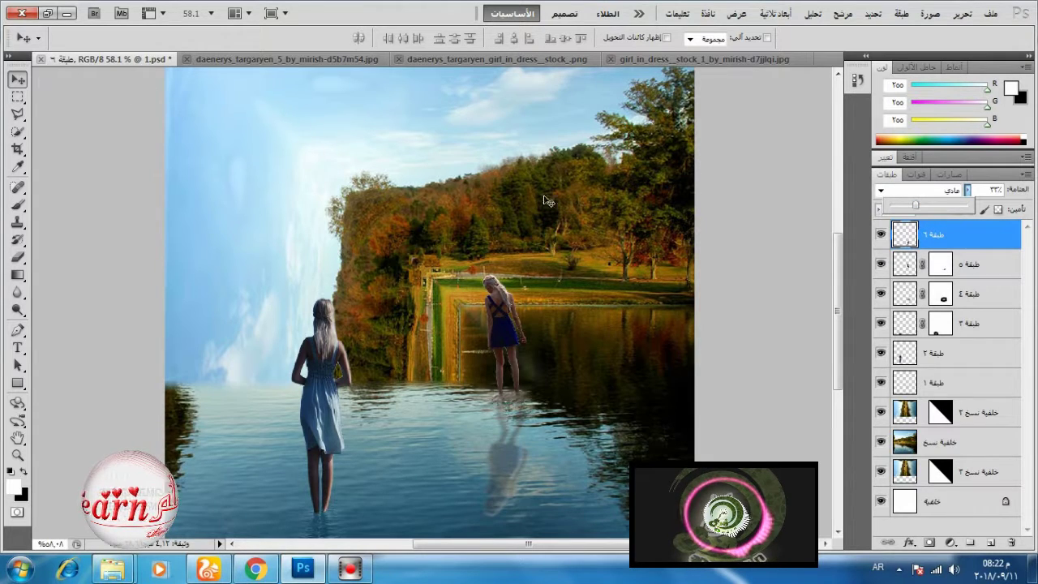
left_click(867, 245)
key("ctrl+s")
Open the seagull_by_lovehorses14.png picture from the Untitled folder in Photoshop
left_click(103, 571)
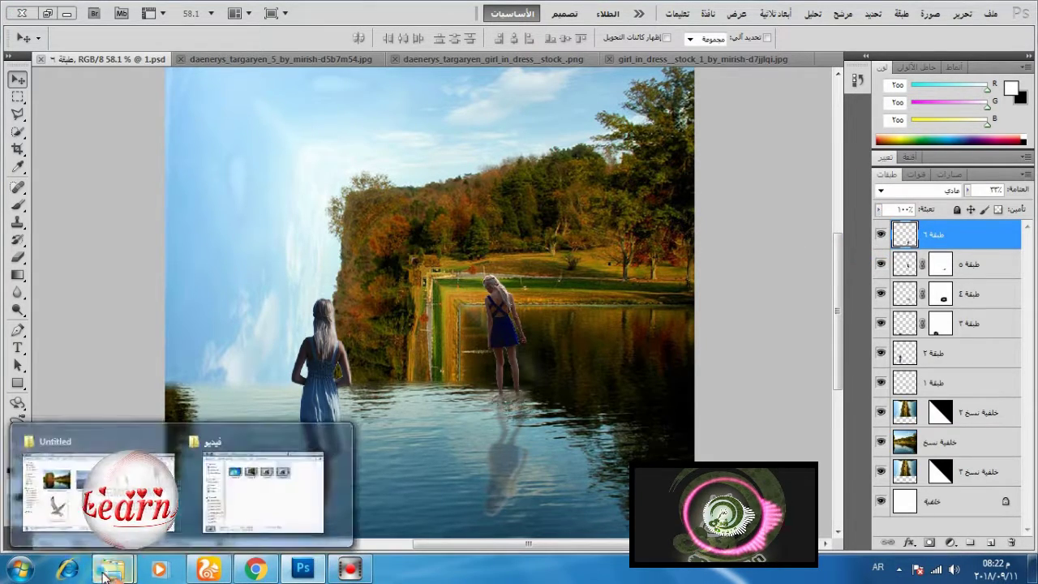
left_click(98, 486)
right_click(274, 341)
mouse_move(344, 306)
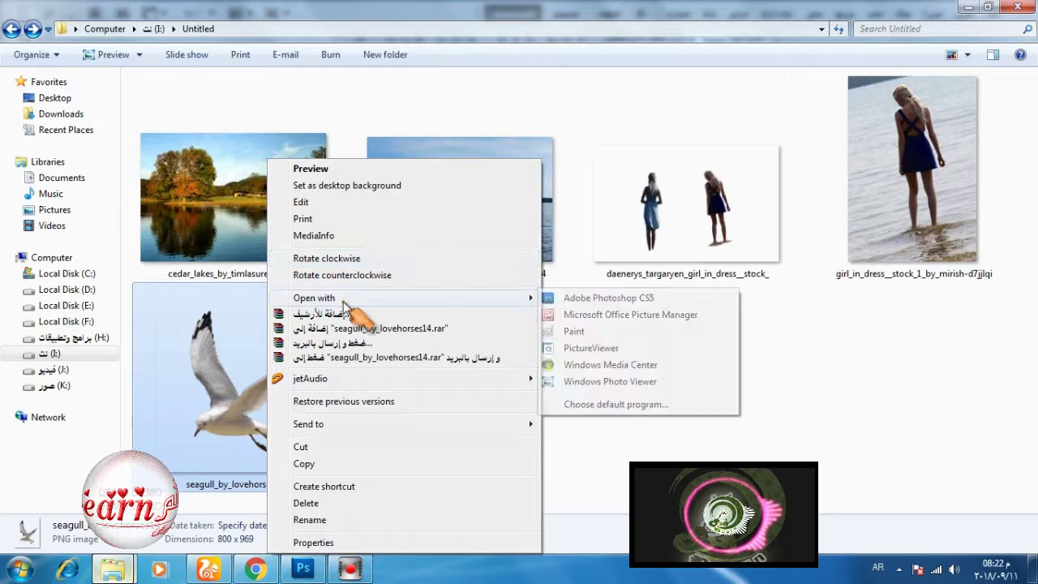
left_click(592, 298)
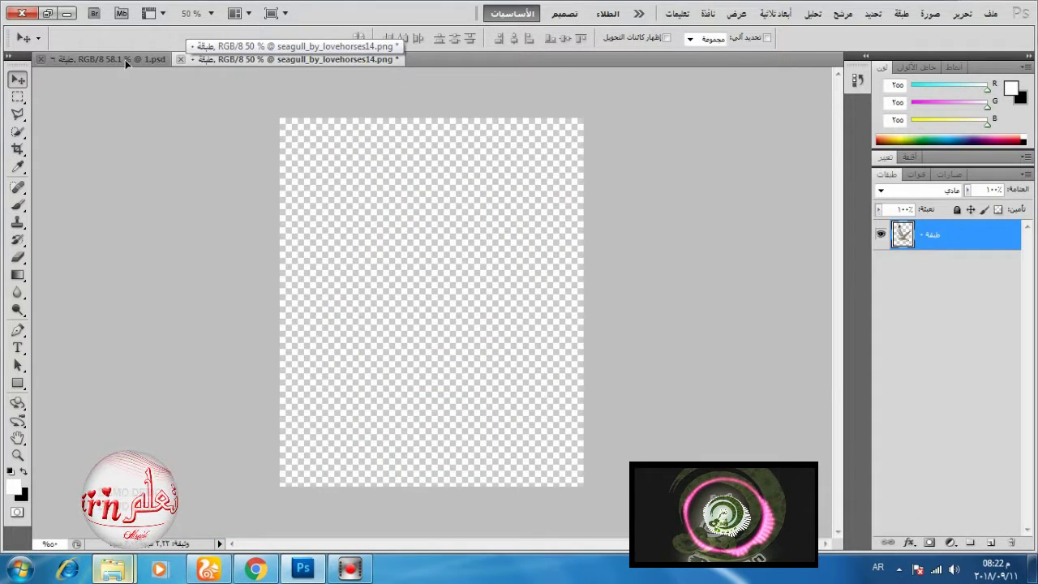
Bring the seagull into 1.psd and scale it proportionally to about 12.6% in the sky above the forest
left_click_drag(126, 63, 465, 251)
left_click(965, 15)
left_click(766, 294)
left_click_drag(352, 95, 407, 125)
left_click(532, 38)
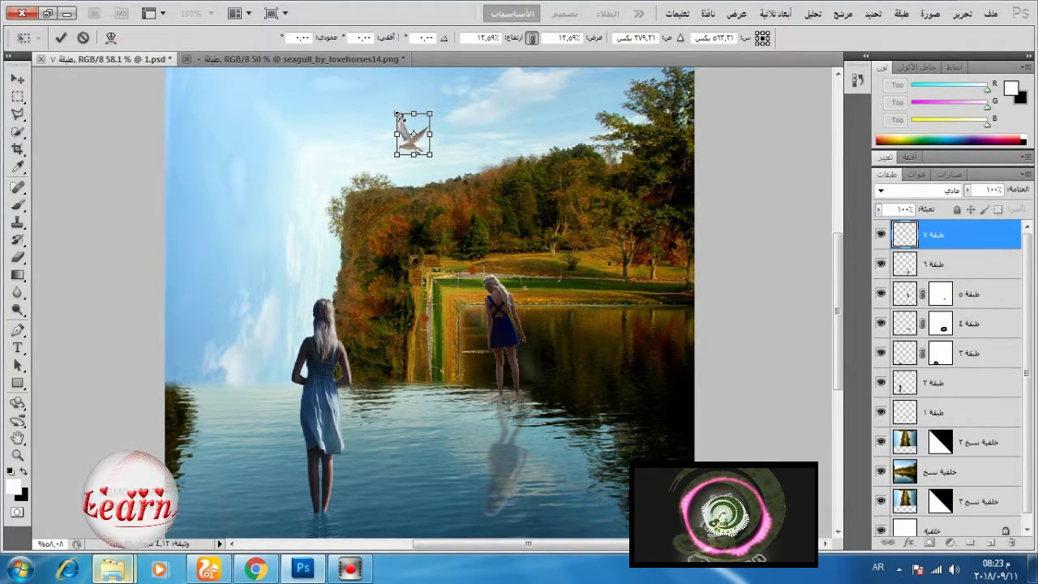
left_click(50, 36)
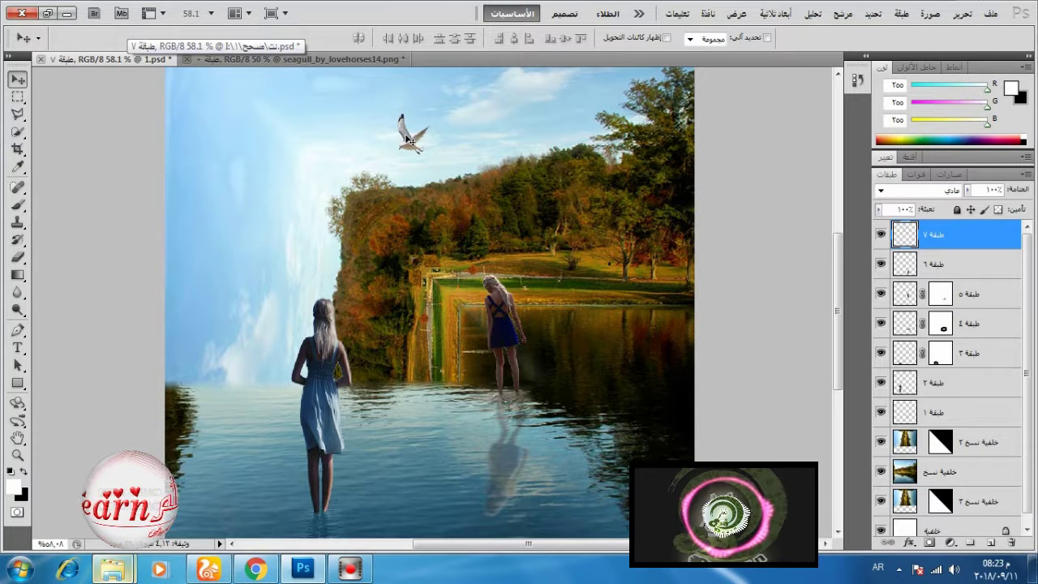
Duplicate the seagull into the blue sky above the first woman and flip the copy horizontally
left_click_drag(987, 242, 991, 543)
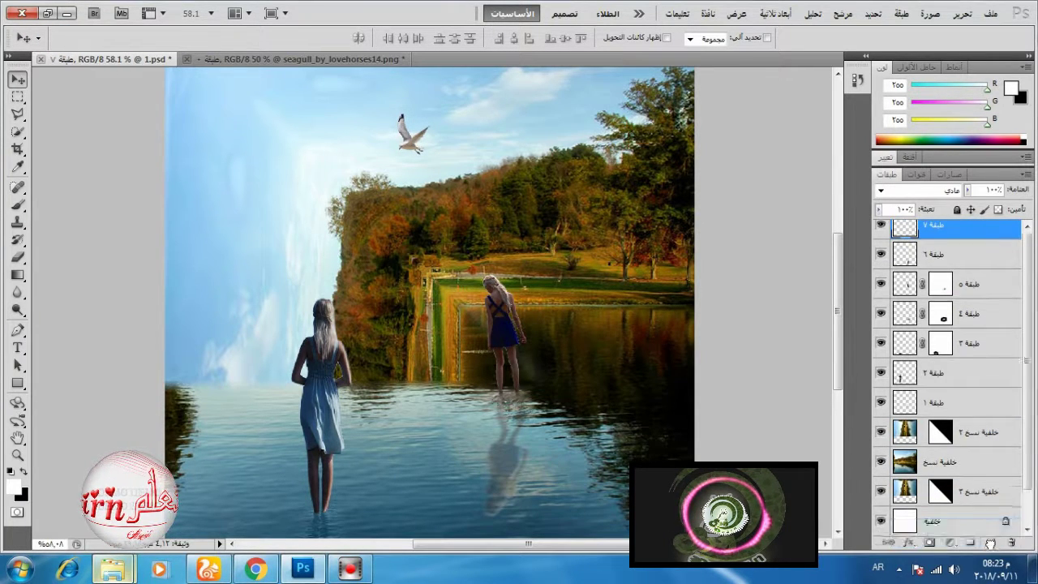
left_click_drag(420, 126, 270, 152)
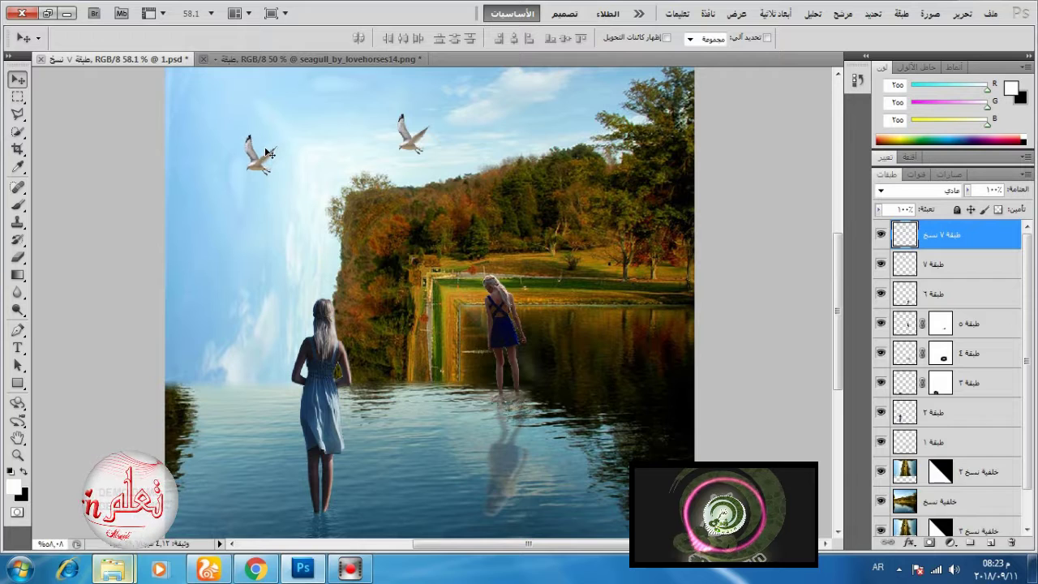
left_click(959, 14)
left_click(776, 294)
right_click(259, 155)
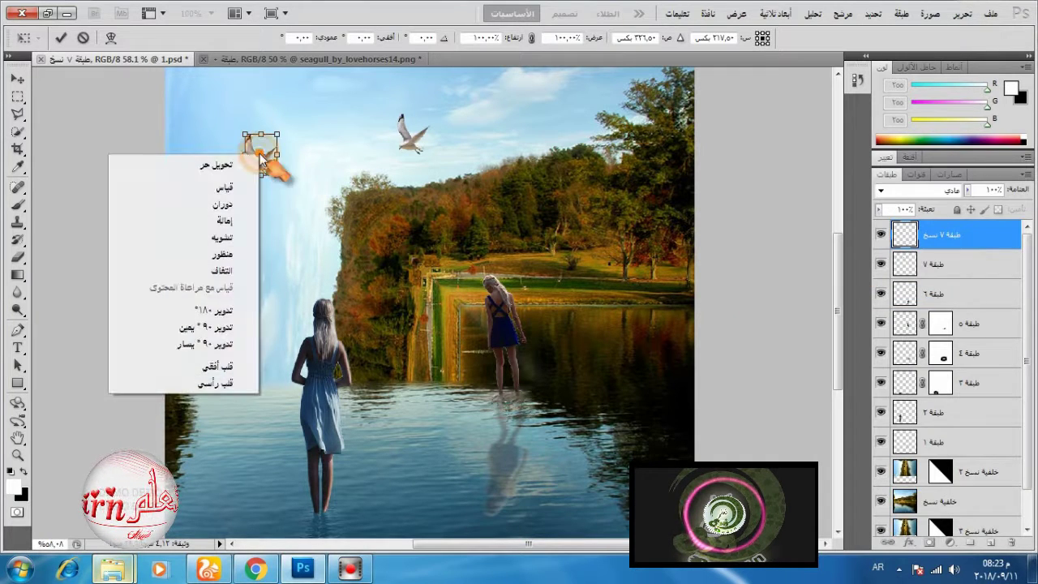
left_click(201, 367)
mouse_move(277, 175)
left_mouse_down()
mouse_move(270, 163)
mouse_move(278, 174)
left_mouse_up()
left_click(61, 37)
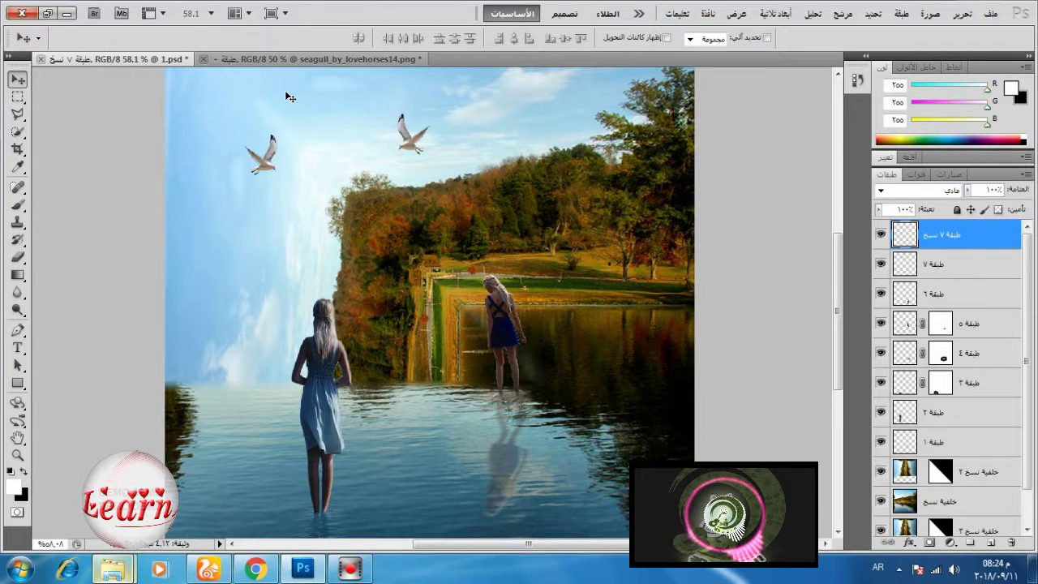
Scale the copied seagull proportionally to about 78% with Free Transform
left_click(959, 13)
left_click(758, 294)
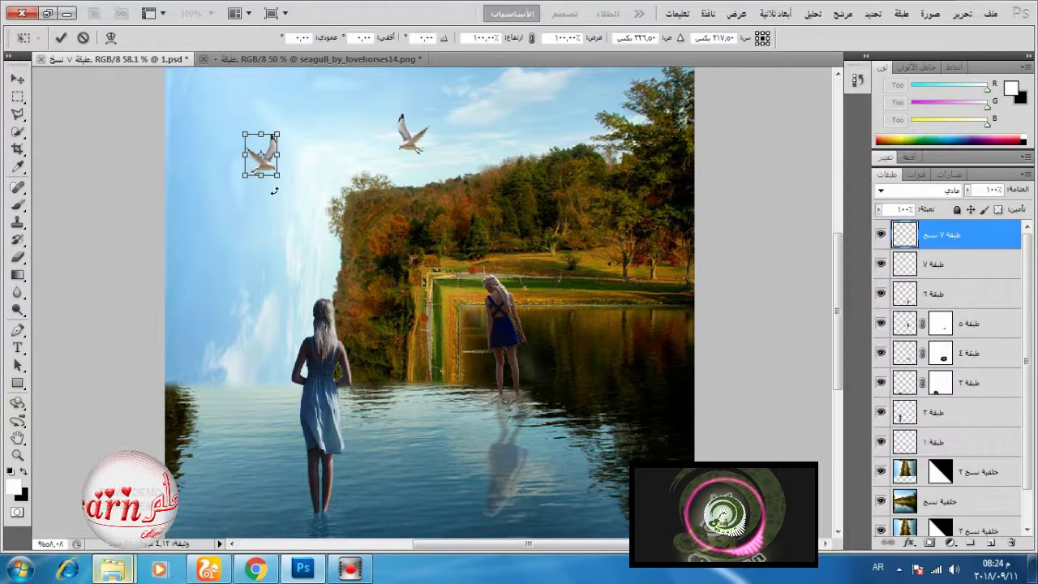
left_click(532, 37)
left_click_drag(281, 177, 277, 168)
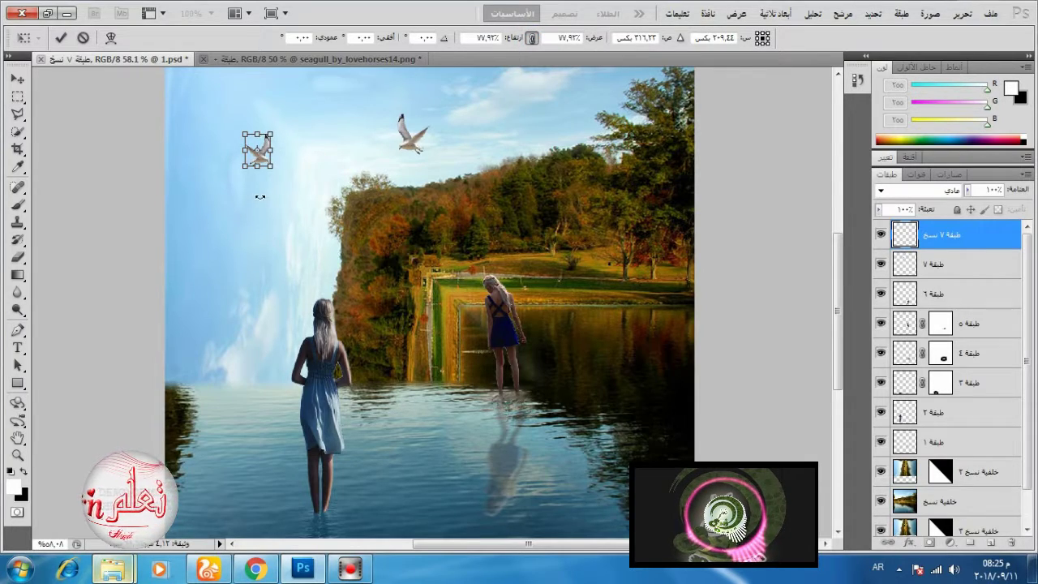
Warp the copied seagull's wings, bending the rear wing downward for a different flight pose, and save the document
scroll(260, 180, "up", 19)
right_click(274, 141)
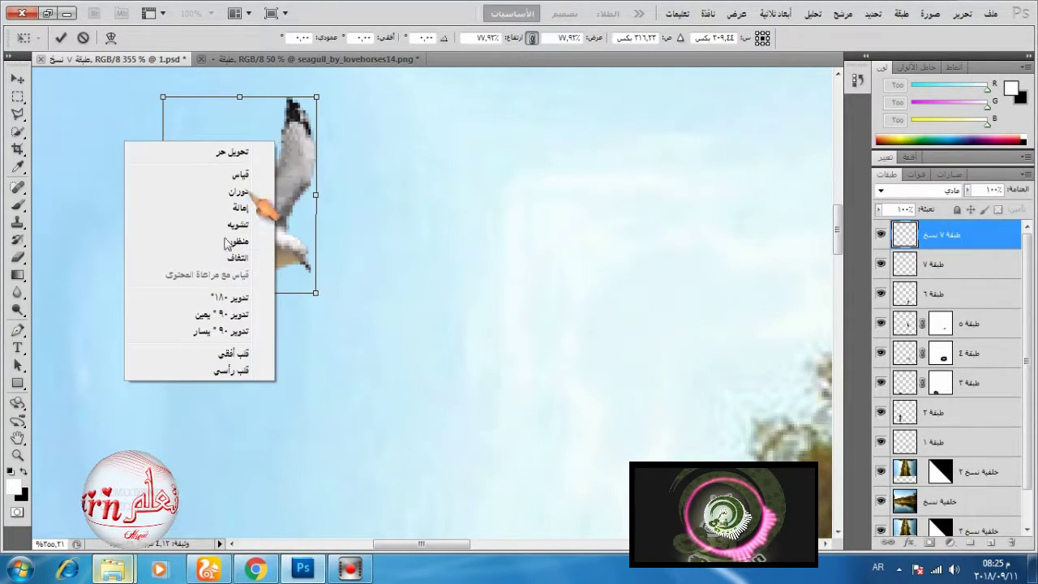
left_click(242, 257)
left_click_drag(317, 98, 335, 142)
left_click_drag(214, 98, 227, 108)
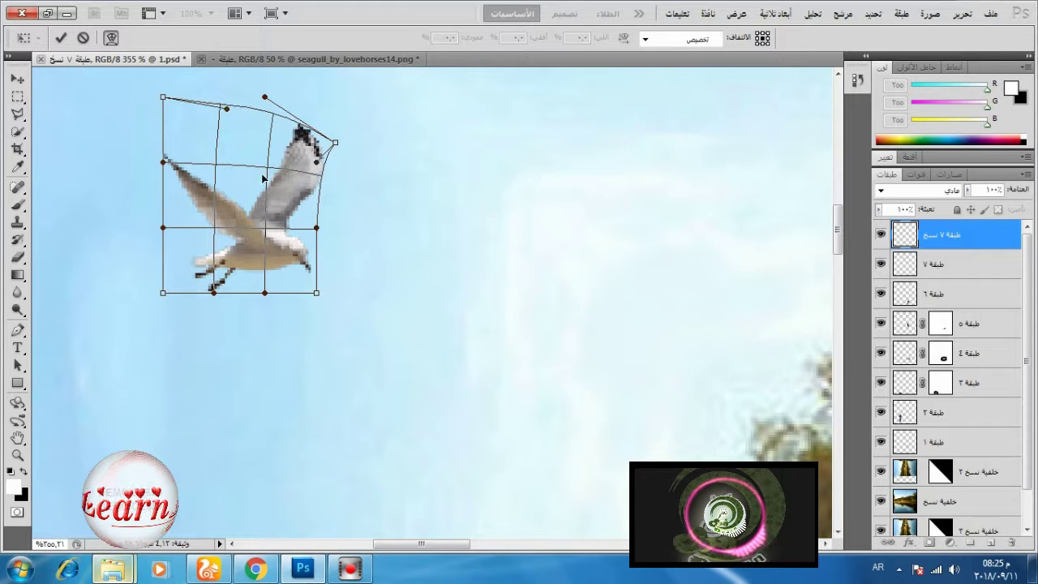
left_click_drag(268, 178, 309, 193)
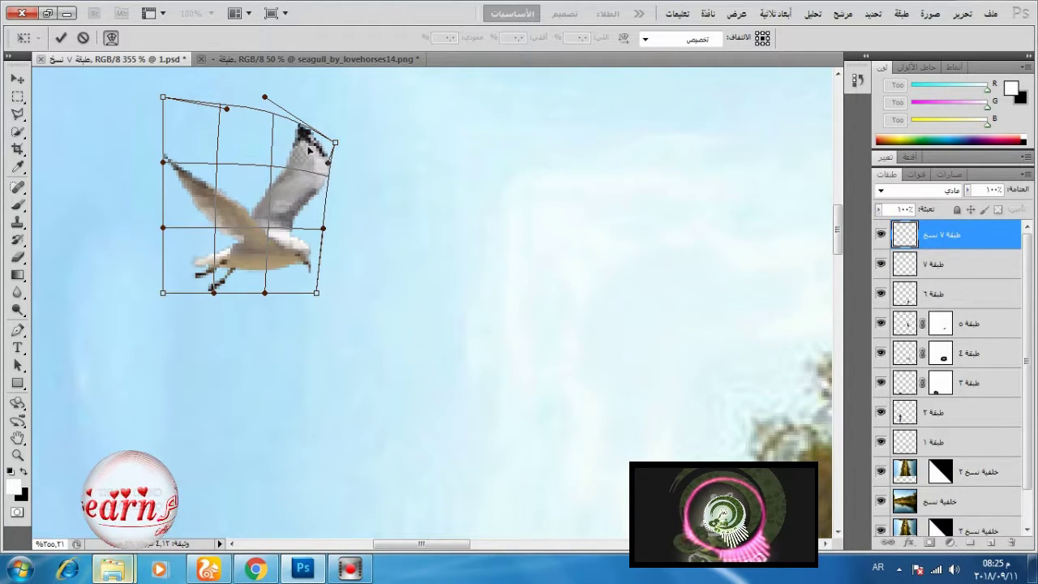
left_click_drag(334, 146, 333, 151)
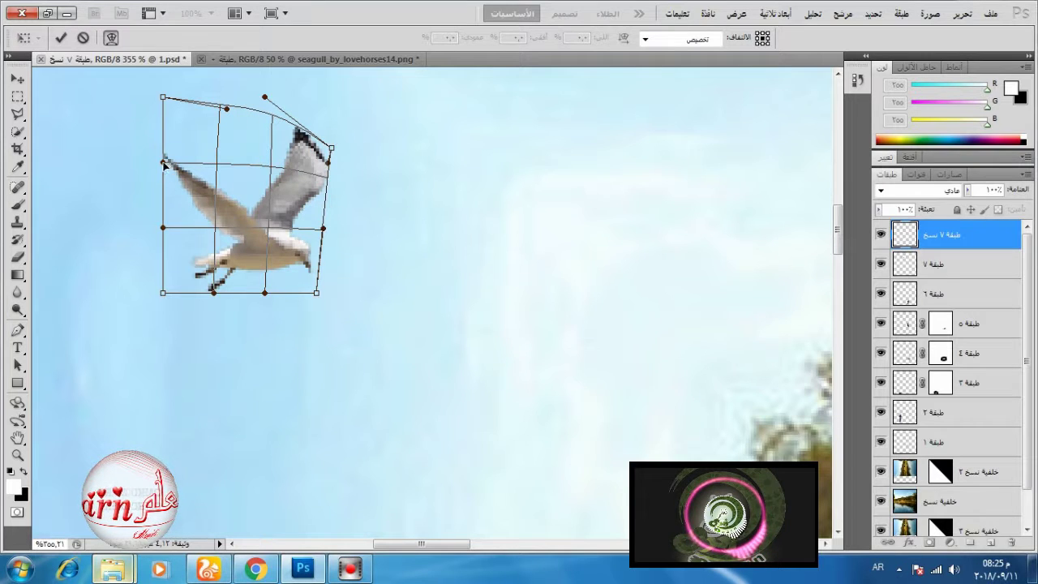
left_click_drag(164, 162, 175, 362)
left_click(60, 38)
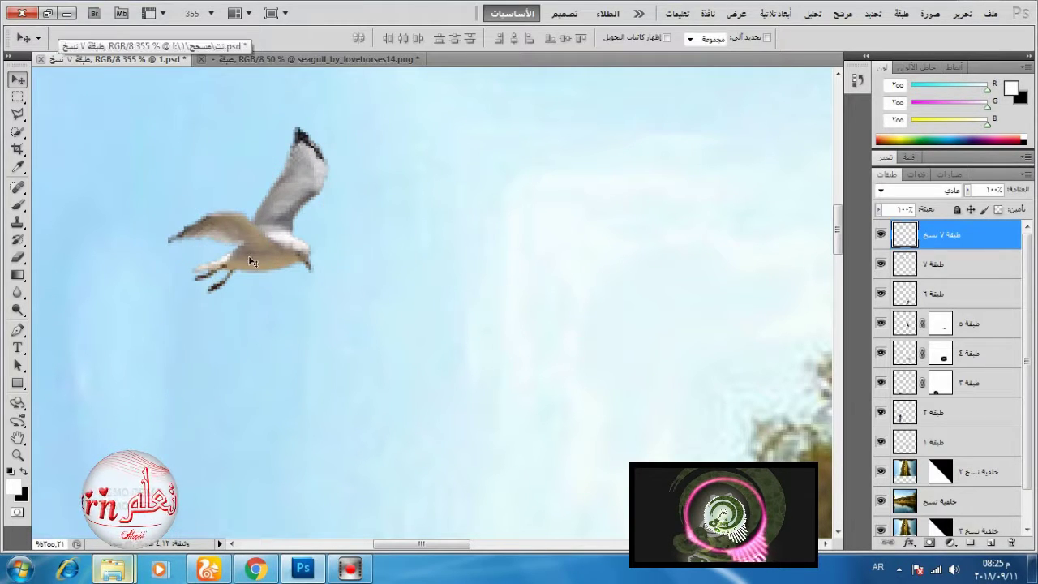
key("ctrl+0")
key("ctrl+0")
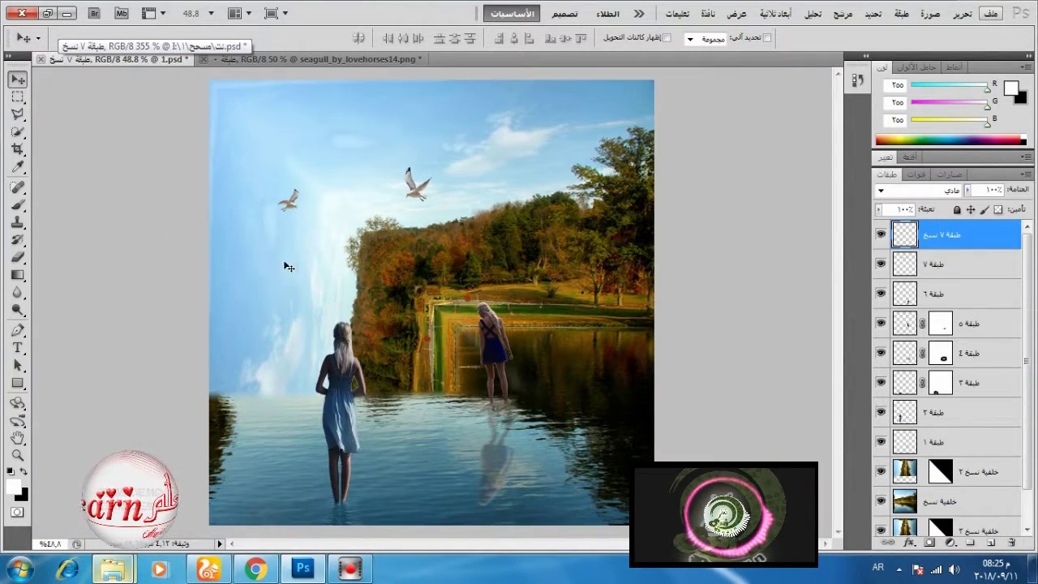
key("ctrl+s")
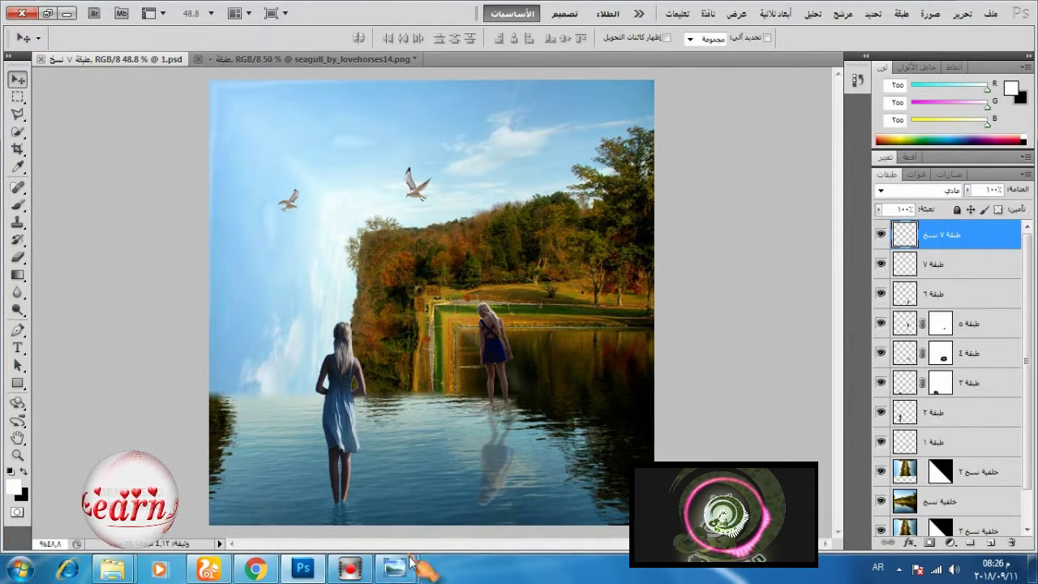
Open the blue boat picture from Windows Photo Viewer in Photoshop
mouse_move(411, 559)
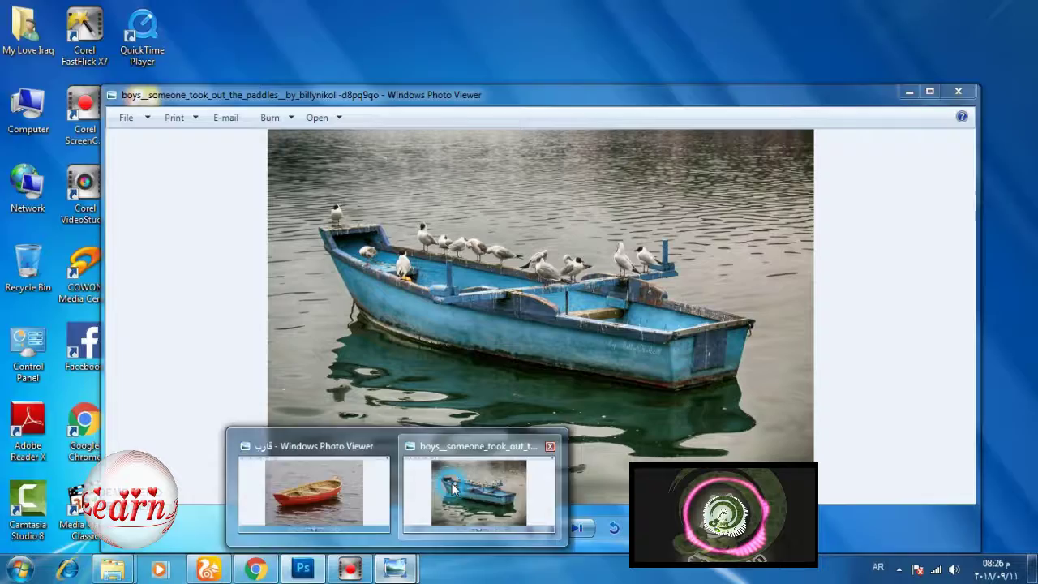
left_click(452, 486)
right_click(557, 304)
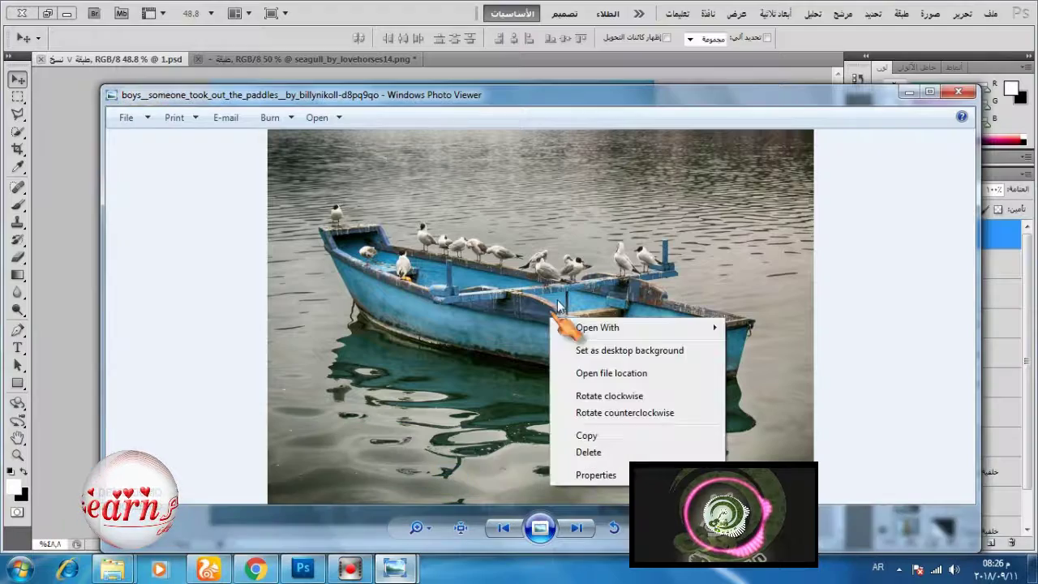
mouse_move(648, 329)
left_click(758, 359)
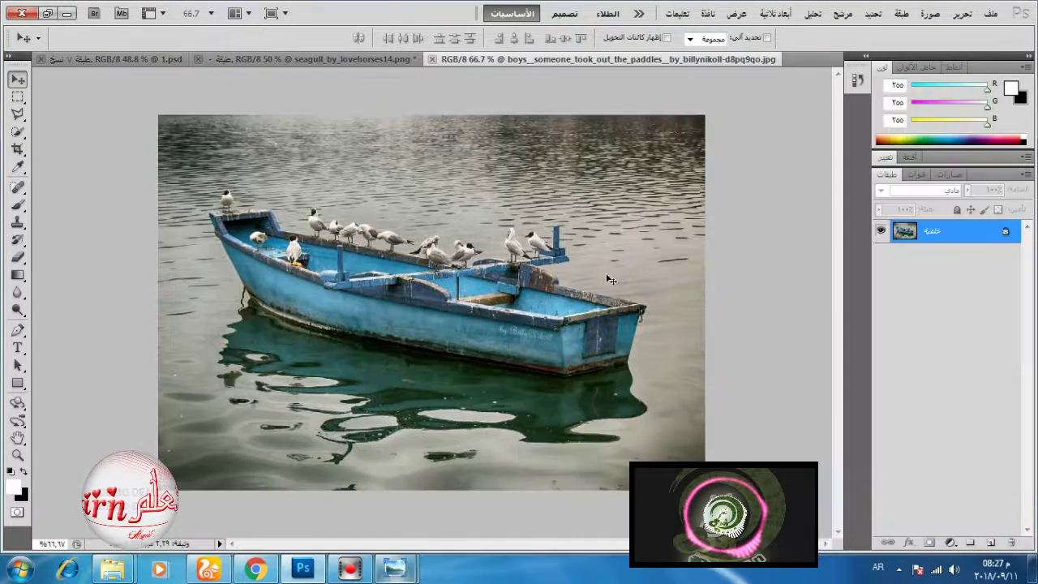
Select the blue boat with its perched gulls and water reflection using the Quick Selection tool
right_click(26, 118)
left_click(21, 136)
right_click(23, 136)
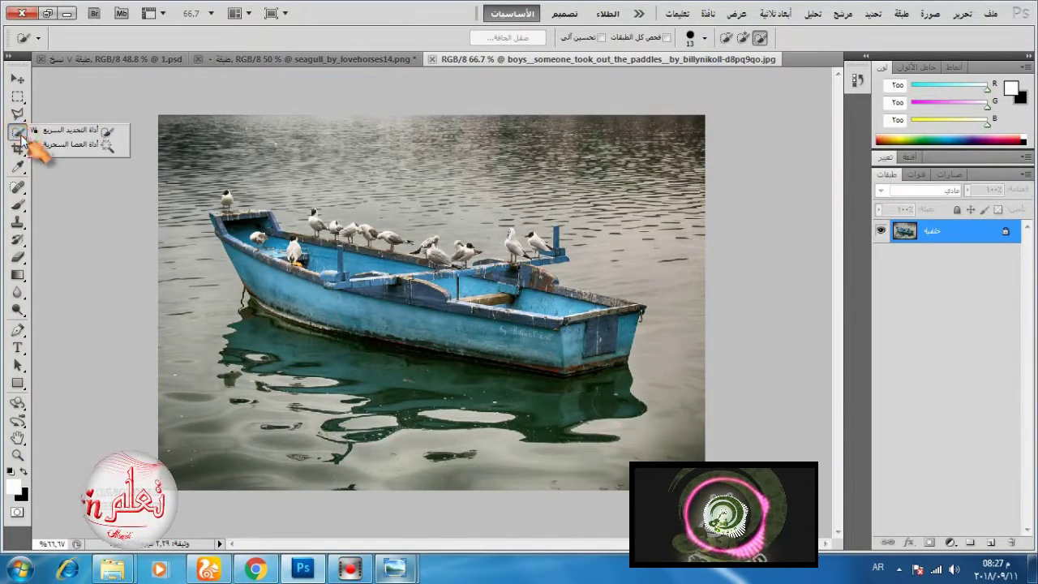
left_click(69, 128)
mouse_move(283, 275)
left_mouse_down()
mouse_move(326, 300)
mouse_move(540, 340)
mouse_move(626, 342)
left_mouse_up()
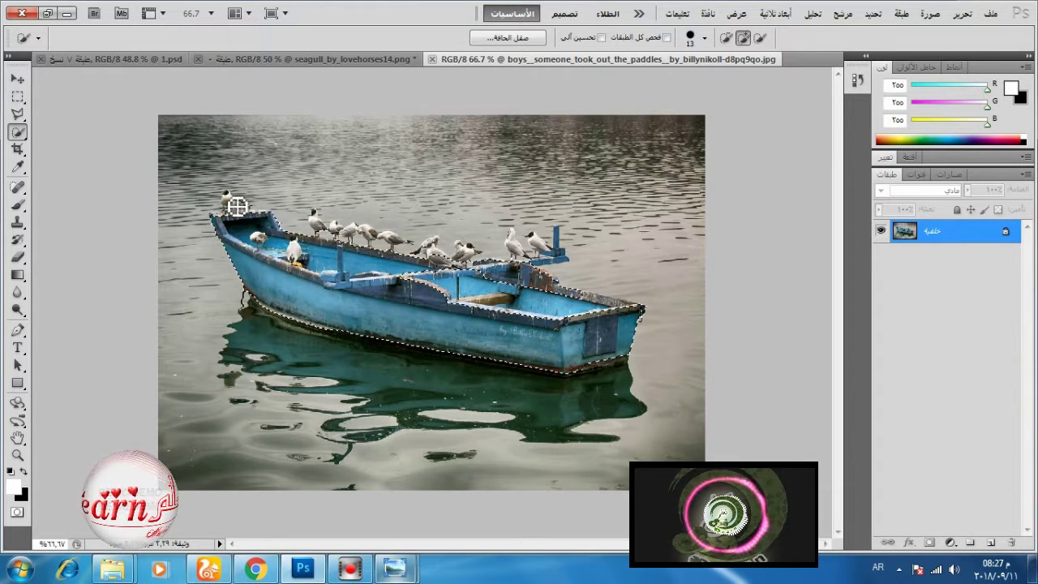
mouse_move(228, 201)
left_mouse_down()
mouse_move(311, 224)
mouse_move(455, 264)
mouse_move(469, 262)
mouse_move(436, 248)
mouse_move(429, 259)
mouse_move(517, 254)
mouse_move(519, 238)
mouse_move(562, 260)
mouse_move(565, 237)
mouse_move(554, 260)
mouse_move(583, 300)
mouse_move(615, 318)
mouse_move(617, 307)
mouse_move(644, 310)
mouse_move(565, 298)
mouse_move(492, 304)
mouse_move(570, 381)
mouse_move(495, 398)
mouse_move(292, 339)
left_mouse_up()
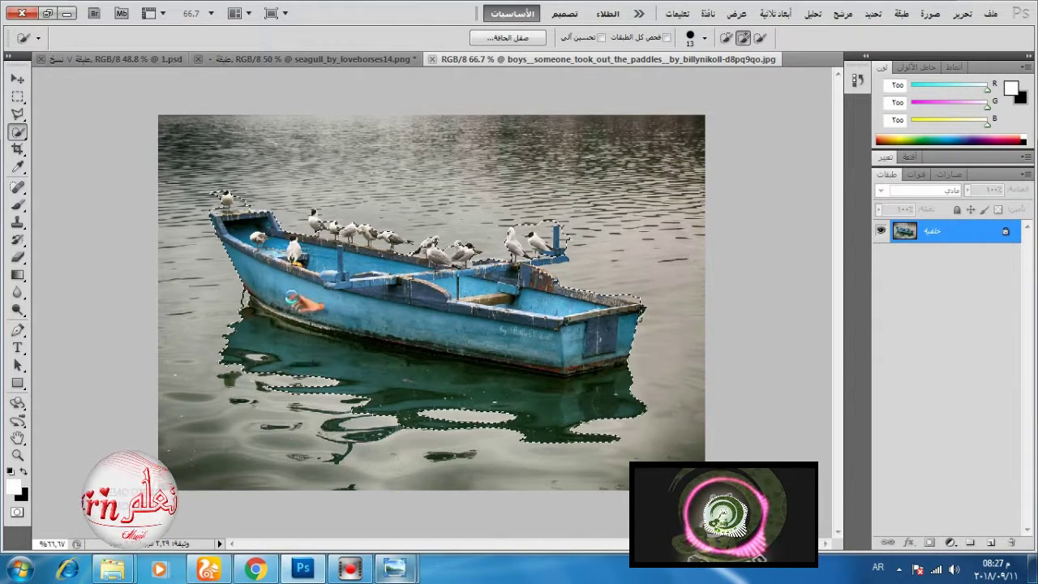
left_click(321, 229)
mouse_move(321, 230)
left_mouse_down()
mouse_move(541, 276)
mouse_move(388, 273)
mouse_move(274, 225)
mouse_move(347, 233)
mouse_move(150, 66)
mouse_move(548, 326)
left_mouse_up()
Bring the selected boat into 1.psd and scale it proportionally to 24.33% on the lake beside the second woman
left_click(17, 79)
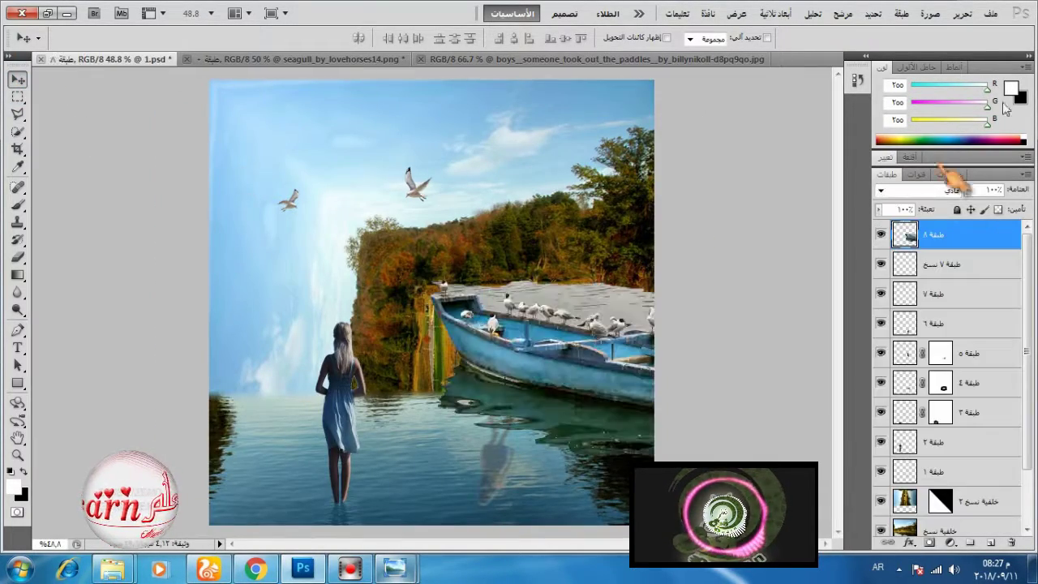
left_click(962, 13)
left_click(766, 299)
left_click_drag(663, 403, 574, 323)
left_click(531, 38)
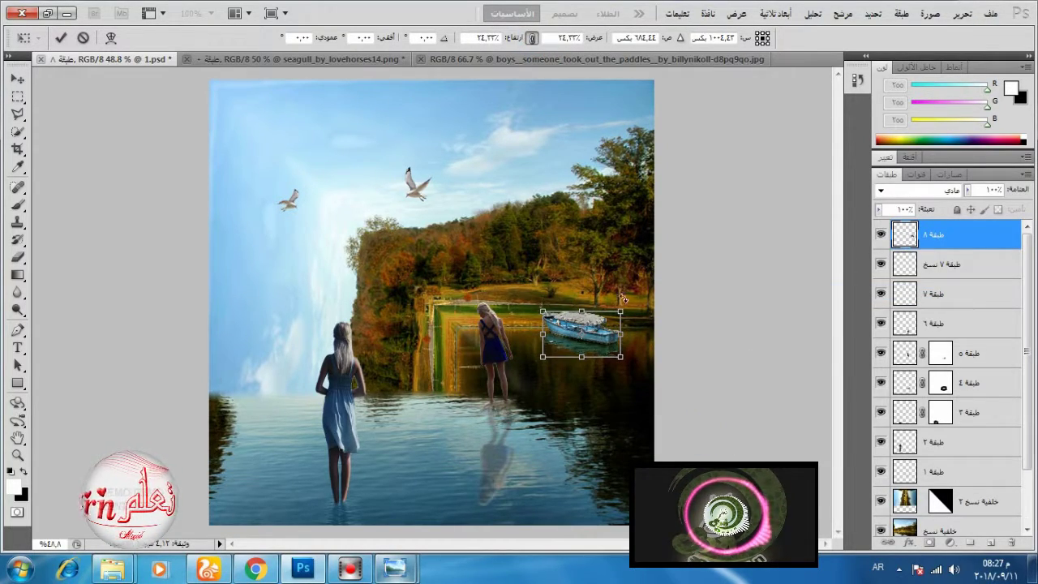
Widen the boat to 25.8%, rotate it to about -0.6°, and place it lower on the dark water
scroll(635, 360, "up", 2)
scroll(616, 348, "up", 1)
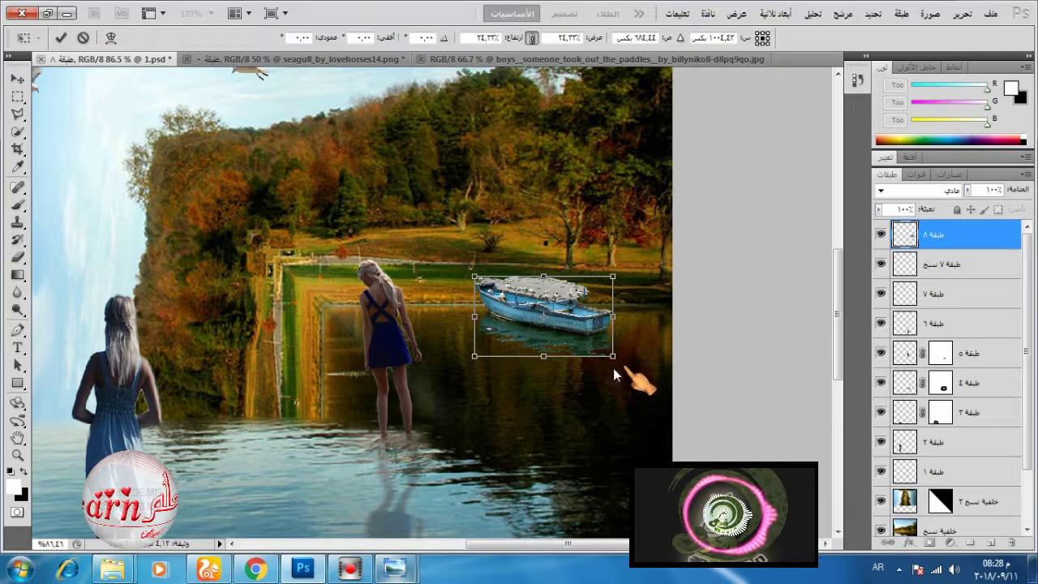
left_click_drag(612, 356, 576, 351)
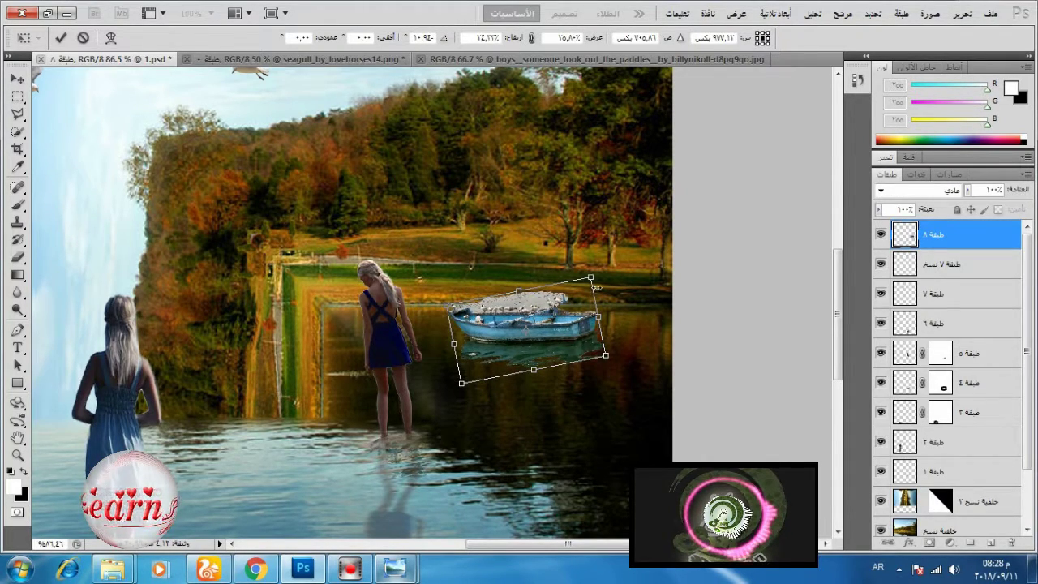
left_click_drag(601, 277, 610, 292)
left_click_drag(567, 318, 567, 342)
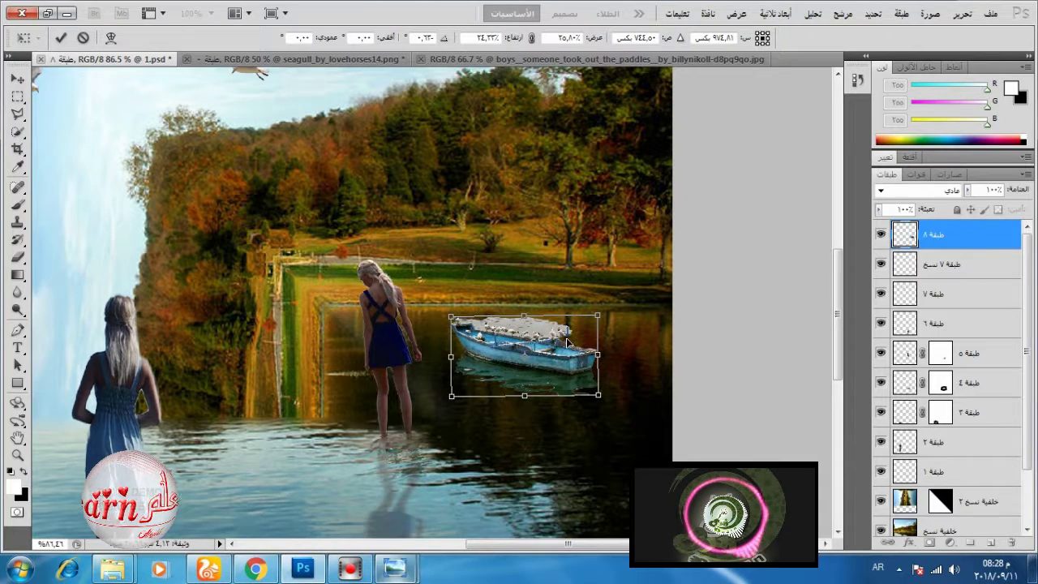
scroll(585, 324, "down", 3)
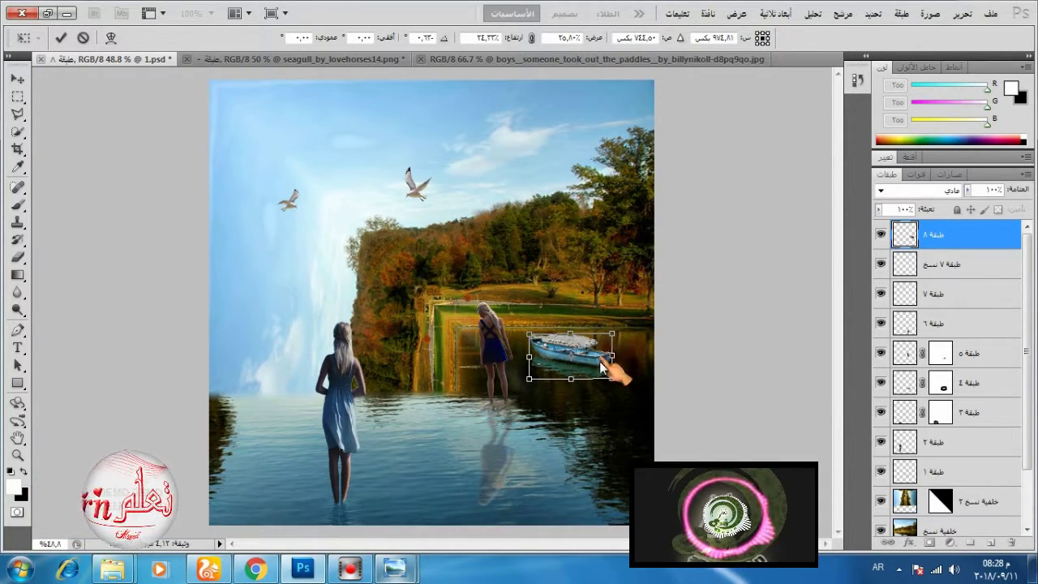
left_click(61, 37)
Add a layer mask to the boat and paint out the grey water and gulls behind its rim with an 18 px brush at 100% opacity
scroll(616, 361, "up", 5)
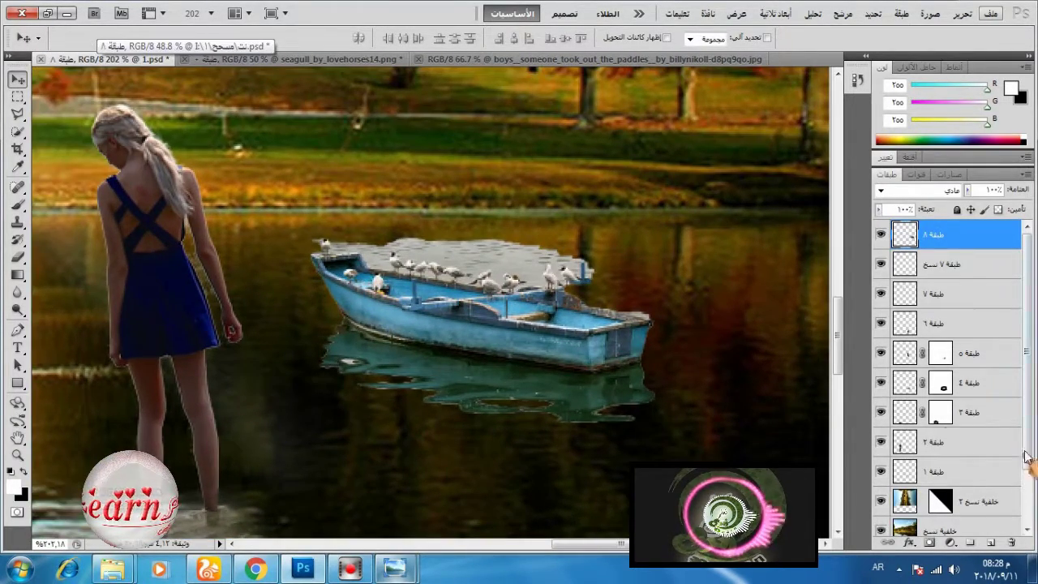
left_click(929, 542)
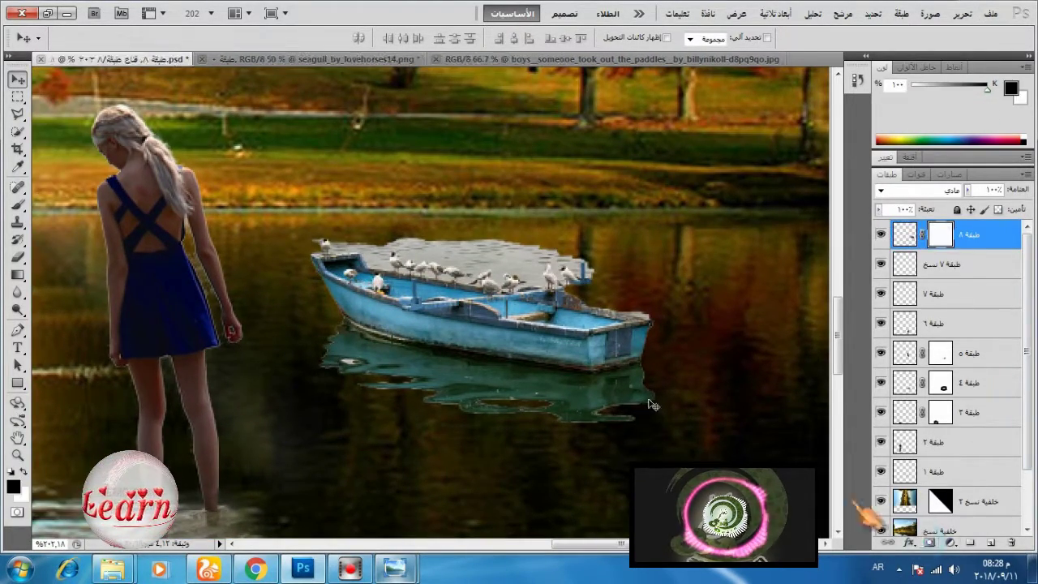
left_click(17, 204)
right_click(529, 169)
left_click(621, 196)
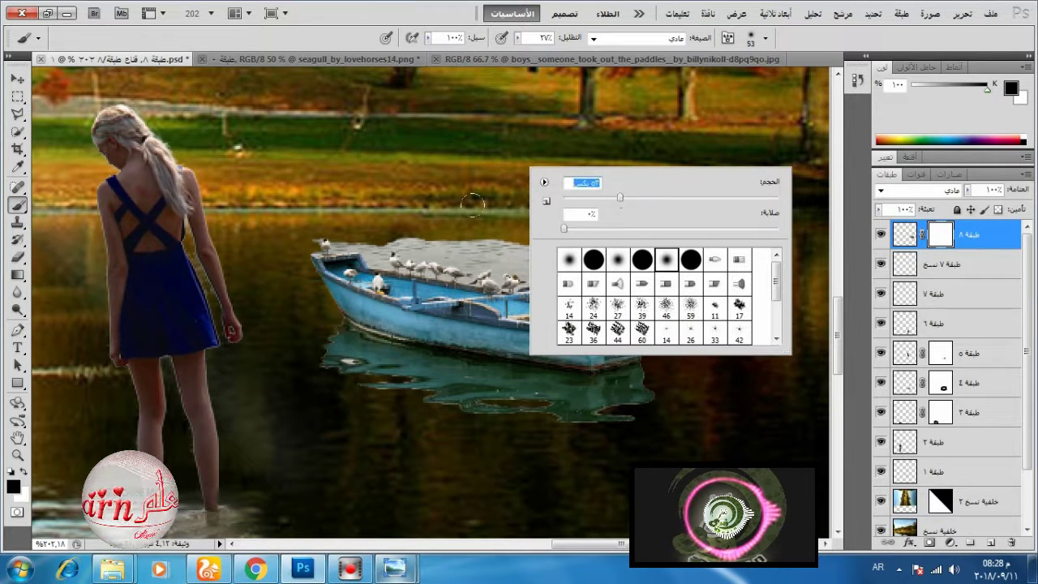
type("18")
key("Return")
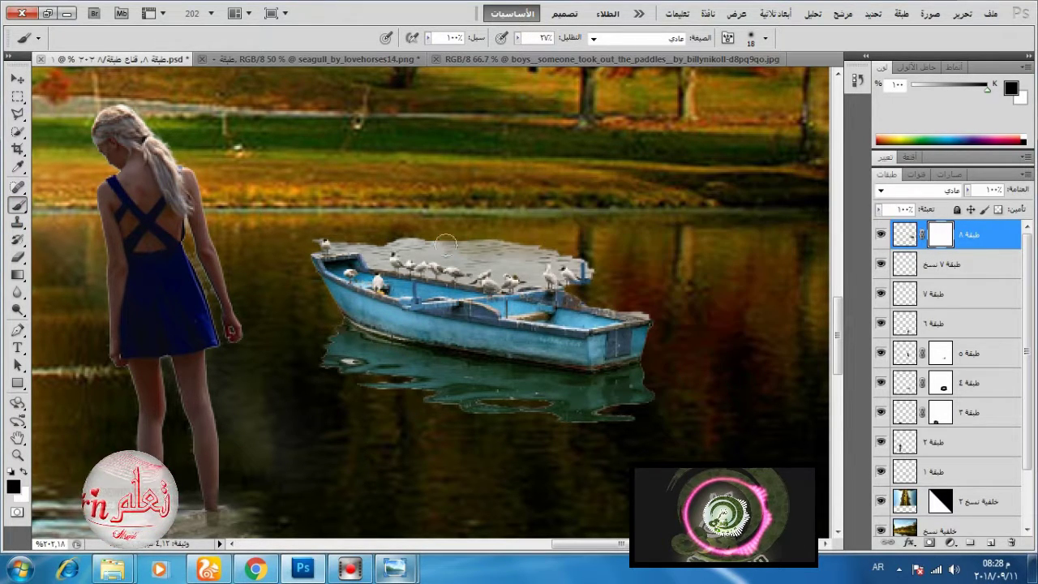
left_click_drag(518, 38, 576, 53)
mouse_move(508, 243)
left_mouse_down()
mouse_move(428, 251)
mouse_move(364, 238)
left_mouse_up()
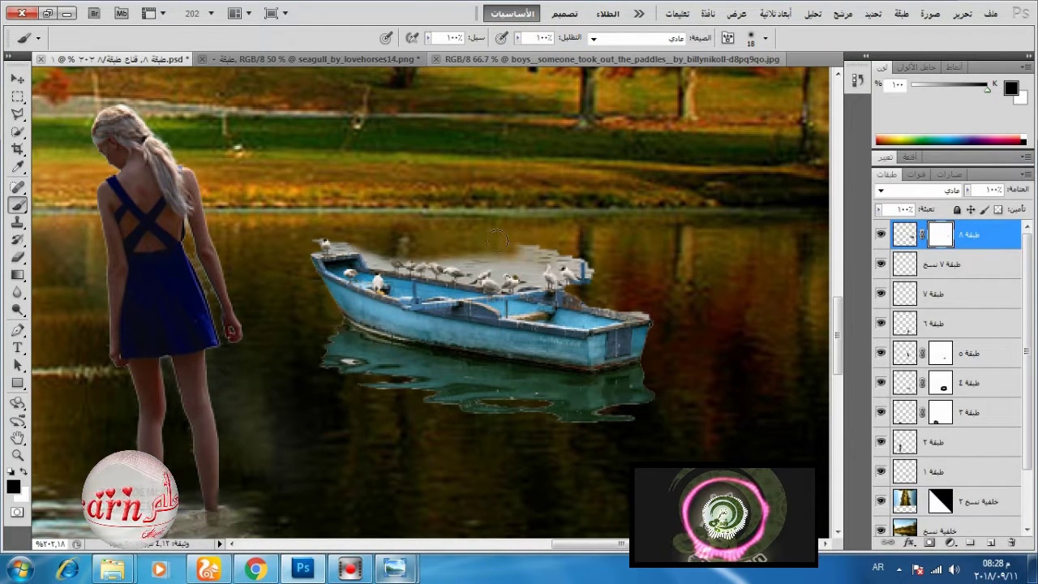
left_click_drag(562, 264, 448, 264)
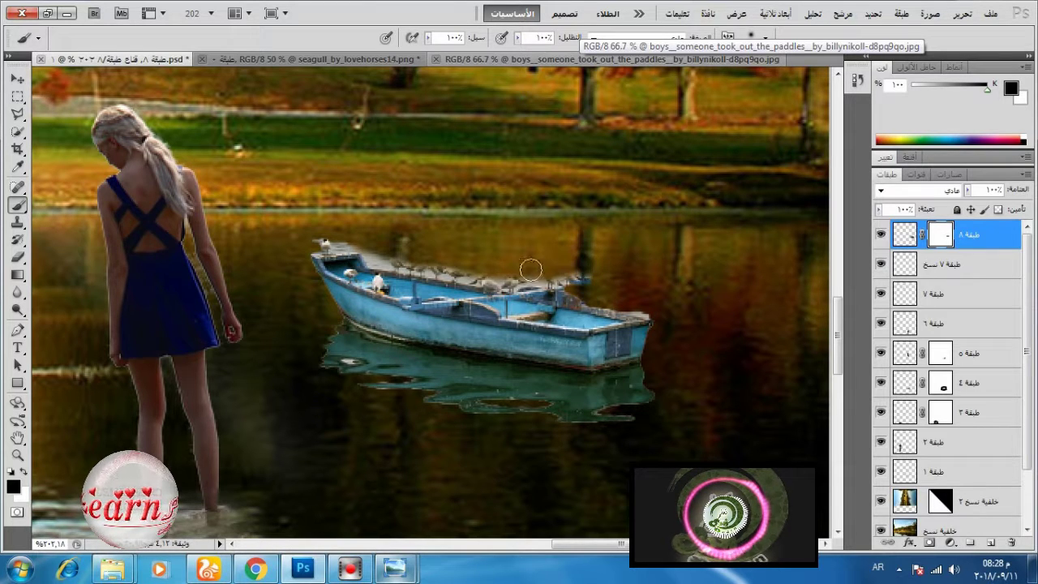
left_click_drag(370, 248, 469, 268)
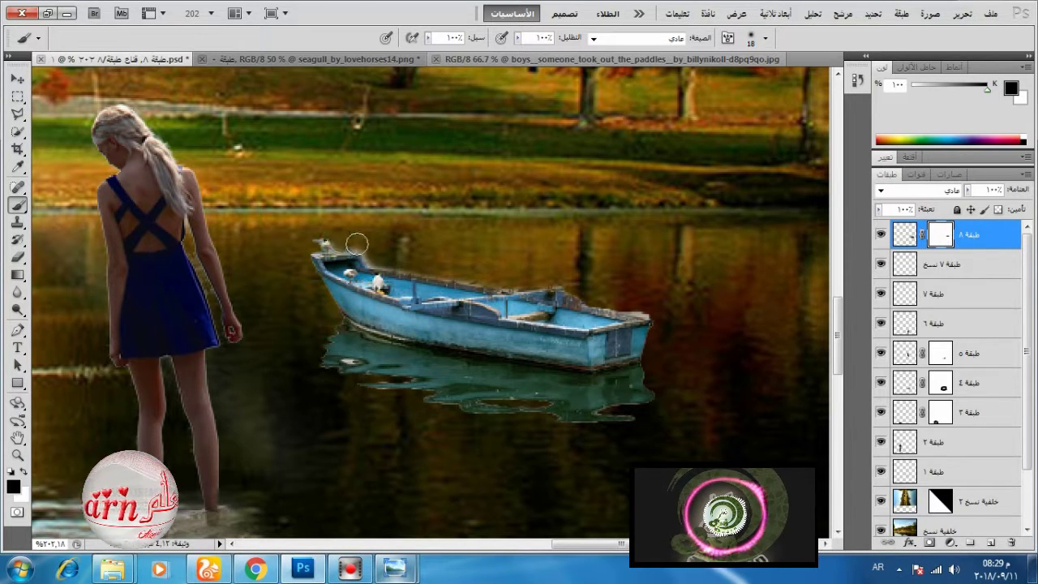
mouse_move(386, 246)
left_mouse_down()
mouse_move(449, 272)
mouse_move(527, 280)
left_mouse_up()
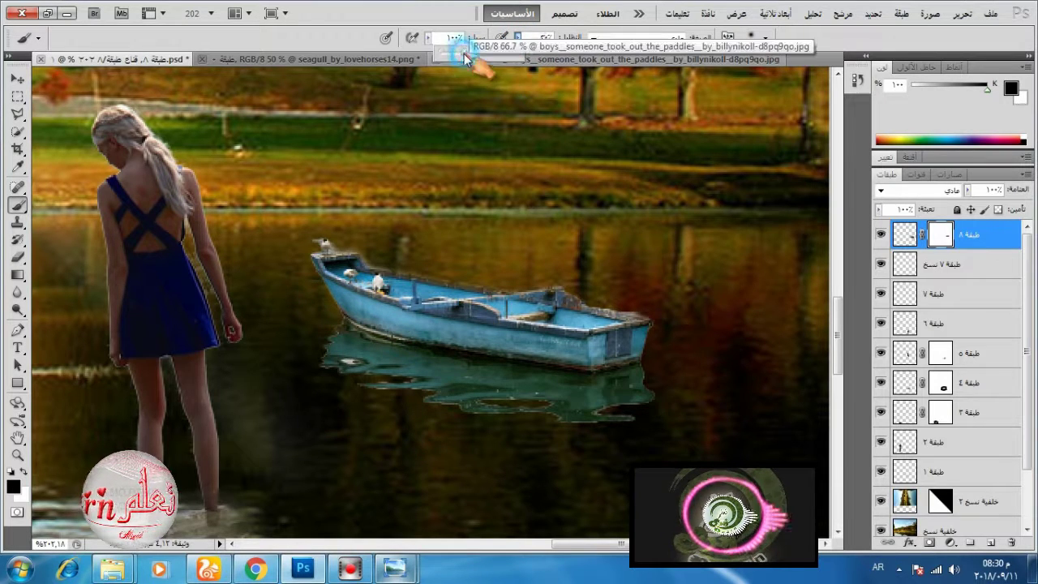
Fade the boat's water reflection on the layer mask with a 49 px soft brush at 10% opacity
right_click(414, 423)
left_click(600, 389)
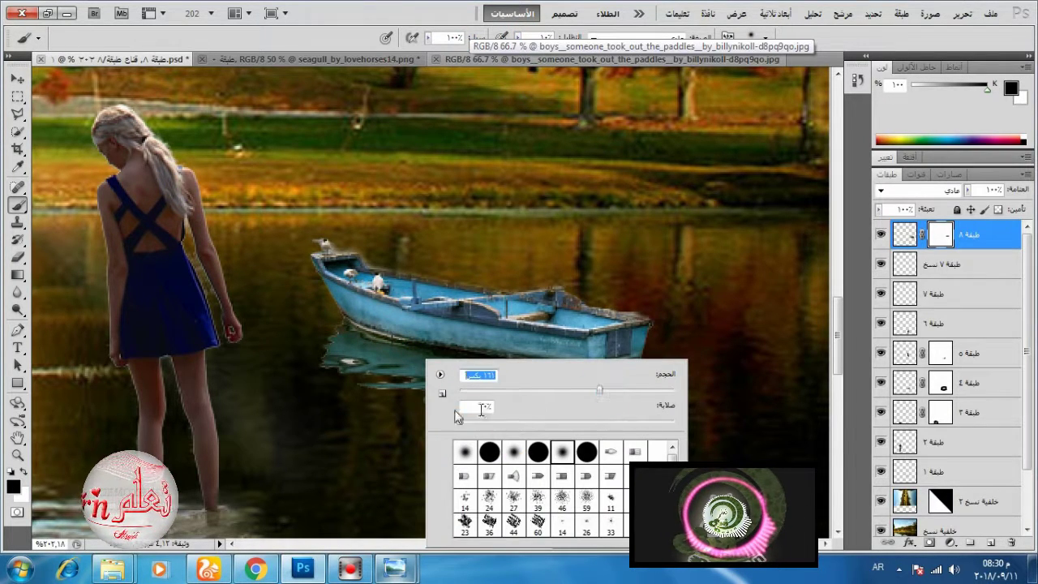
type("49")
key("Return")
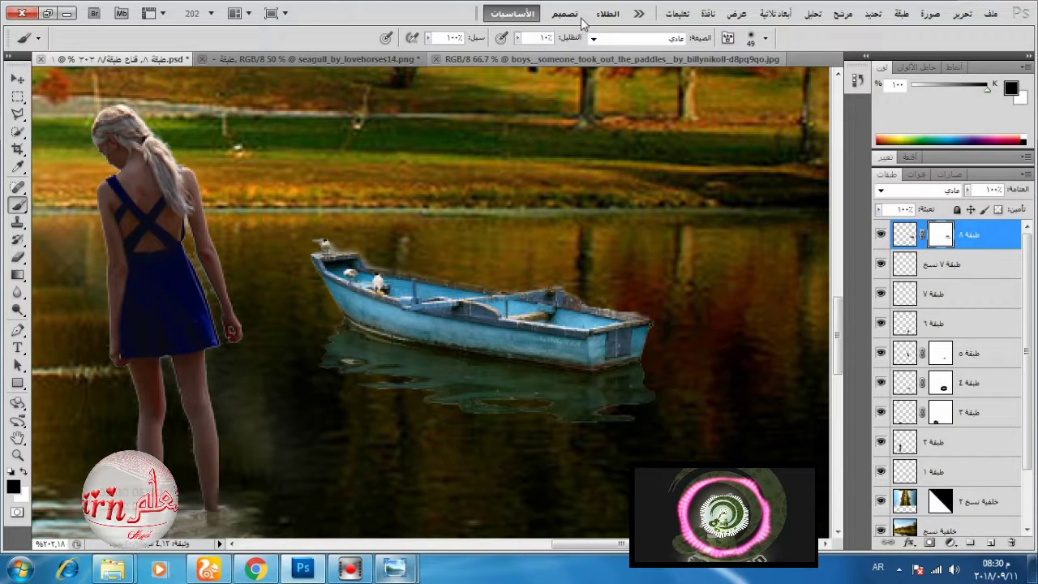
Blend the reflection's remaining hard edges below and around the hull into the lake by painting the mask at 21% brush opacity
left_click(518, 38)
left_click(528, 50)
left_click(355, 366)
left_click_drag(420, 370, 607, 380)
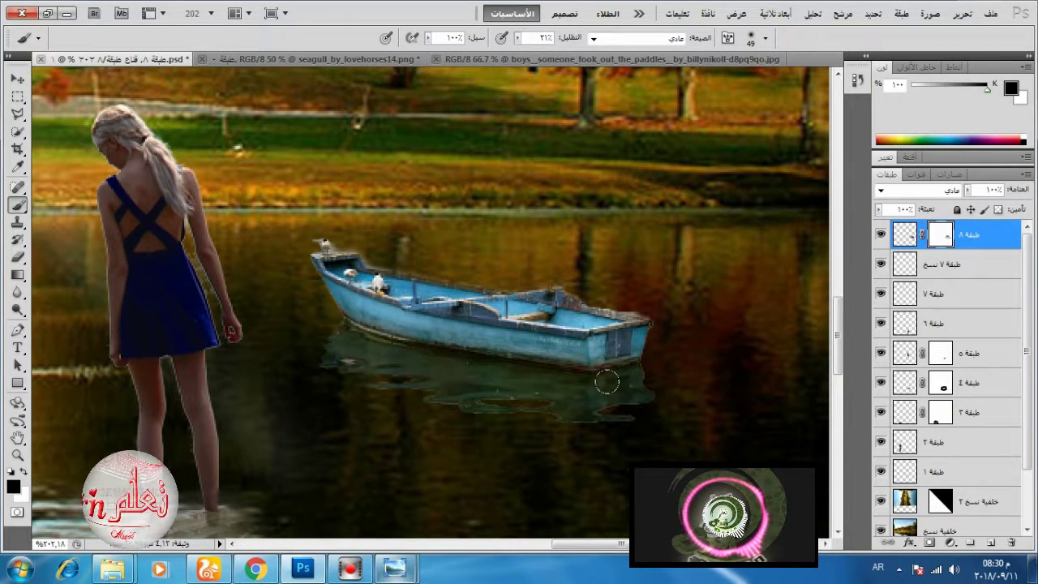
mouse_move(554, 401)
left_mouse_down()
mouse_move(646, 375)
mouse_move(641, 364)
mouse_move(648, 372)
left_mouse_up()
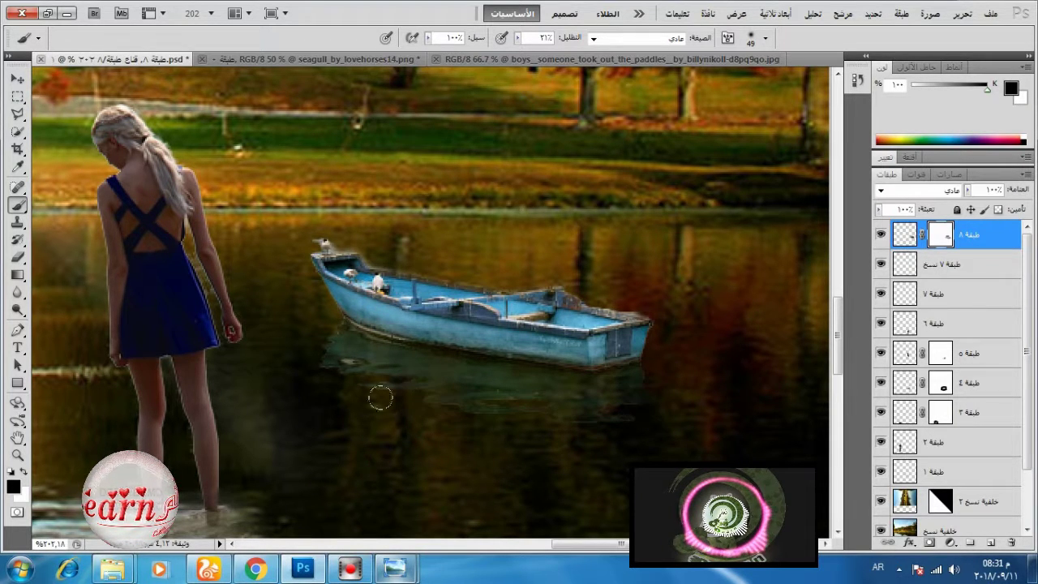
left_click_drag(326, 355, 303, 333)
left_click_drag(322, 335, 303, 317)
left_click_drag(345, 365, 541, 378)
left_click_drag(514, 395, 523, 383)
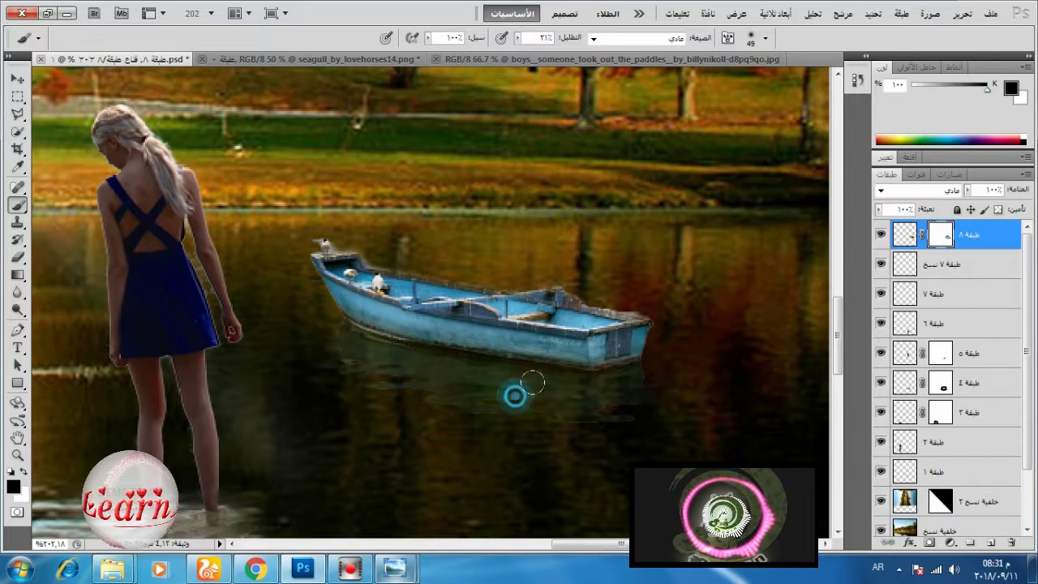
left_click_drag(659, 401, 542, 401)
Compare the whole composition with the folded landscape copy hidden and shown
scroll(716, 321, "down", 6)
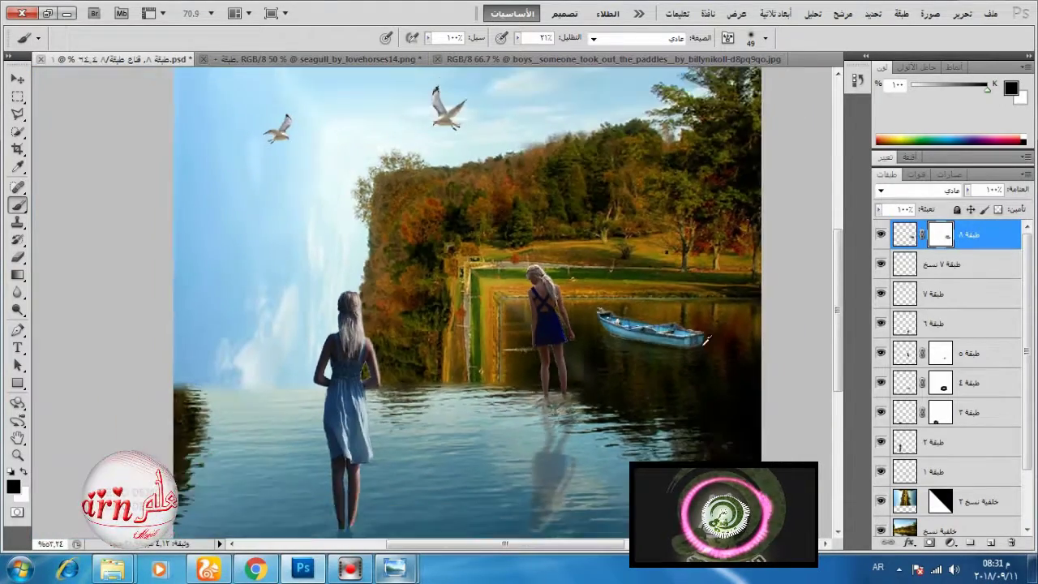
scroll(707, 341, "down", 2)
scroll(900, 422, "down", 2)
left_click(881, 442)
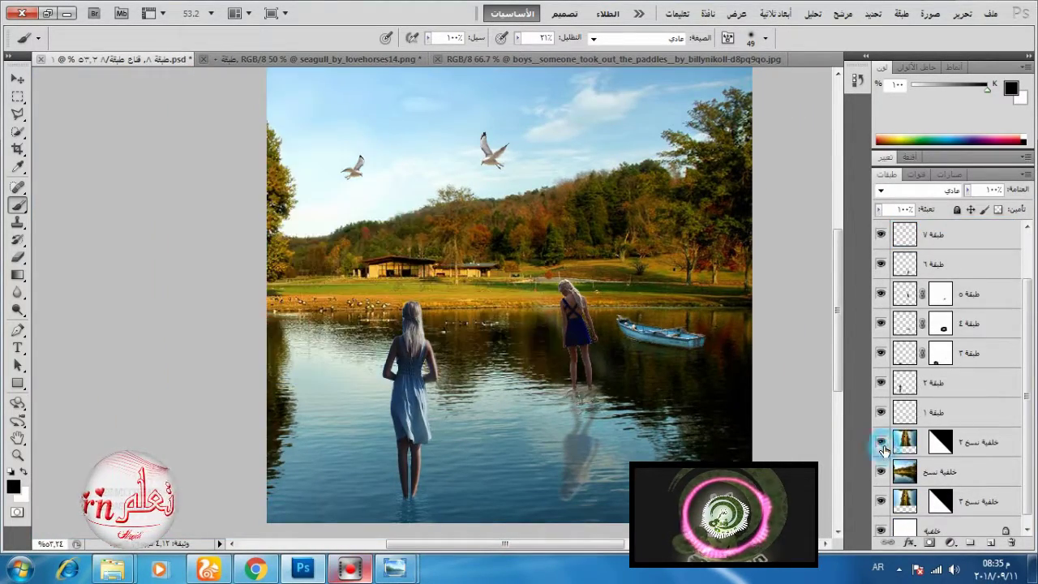
left_click(880, 441)
left_click(902, 449)
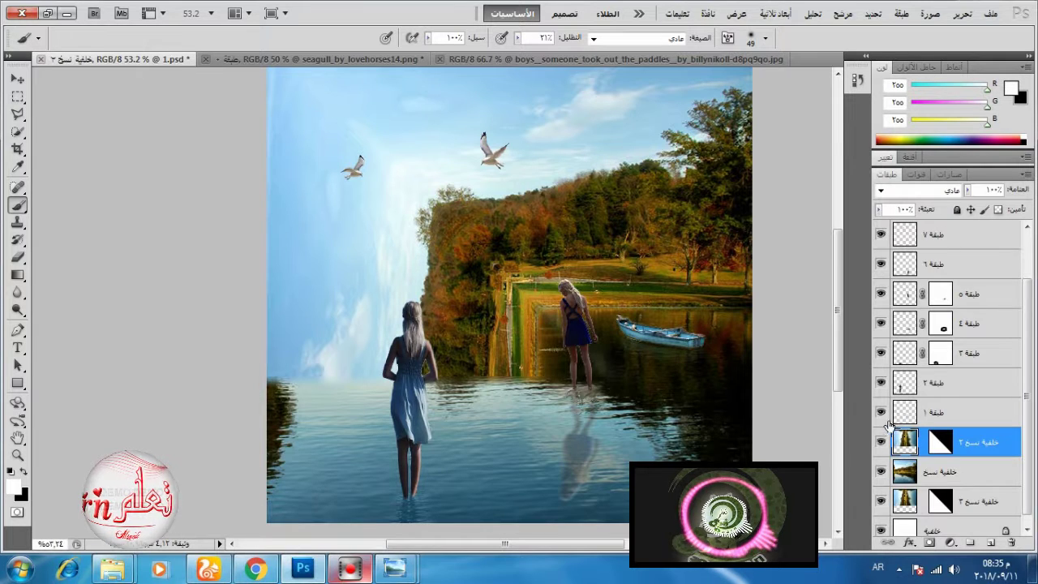
scroll(957, 381, "up", 2)
Add an empty layer above the boat and a Curves adjustment with the white point's output lowered to 222, comparing before and after
left_click(979, 237)
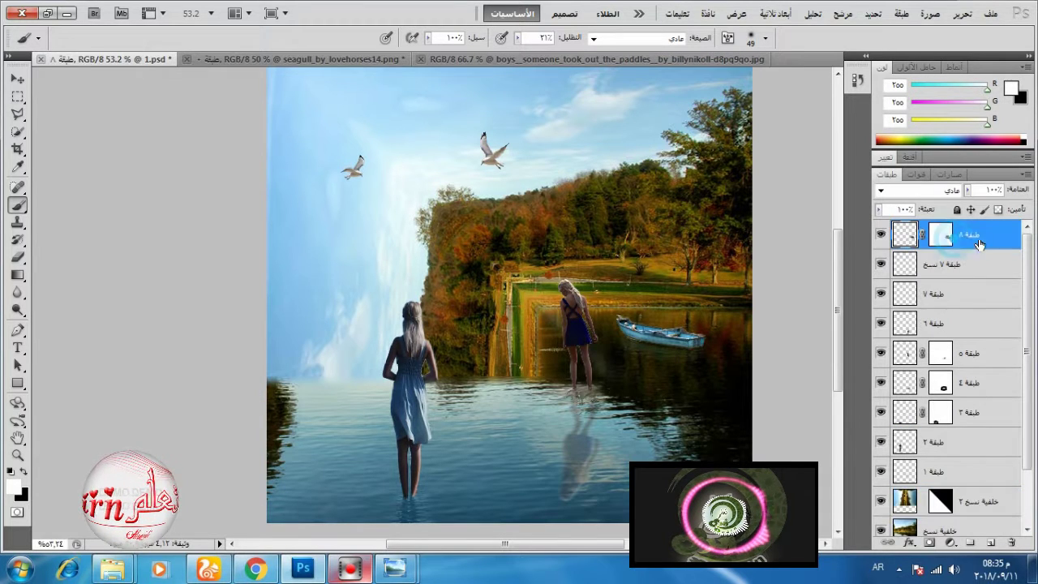
left_click(989, 543)
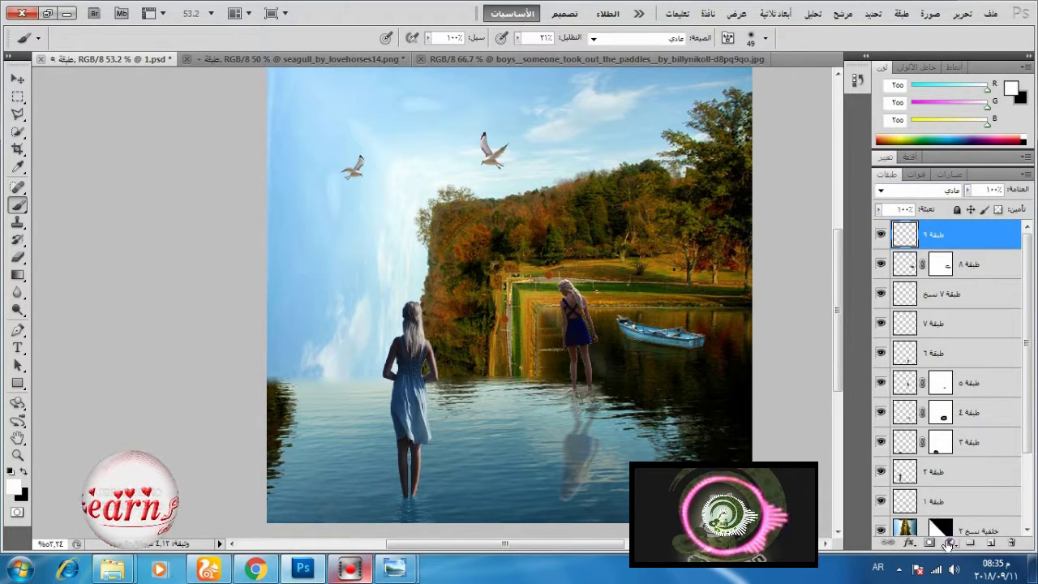
left_click(949, 543)
left_click(908, 326)
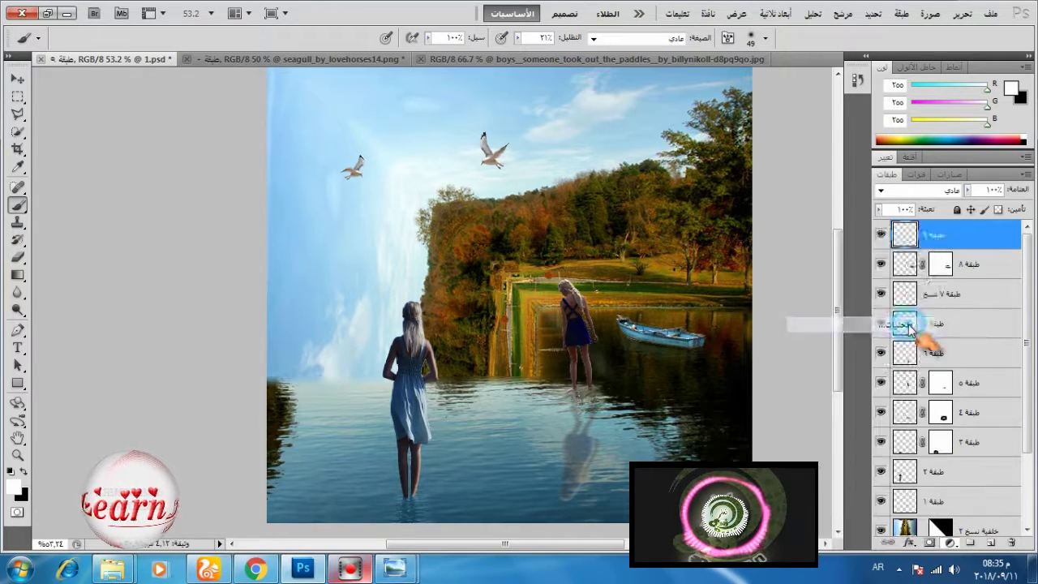
left_click_drag(997, 220, 999, 235)
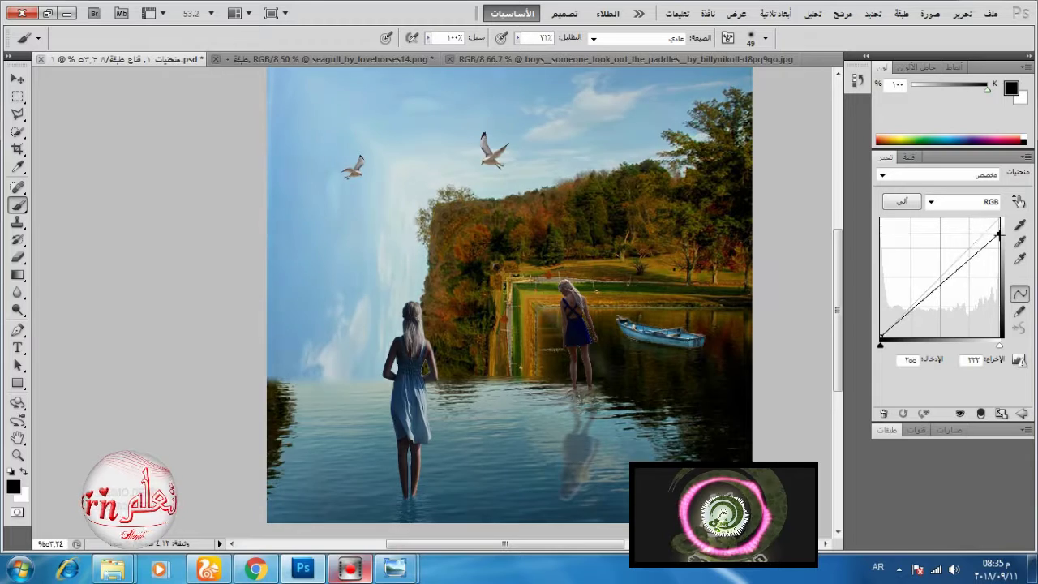
left_click(980, 415)
left_click(980, 415)
left_click(963, 416)
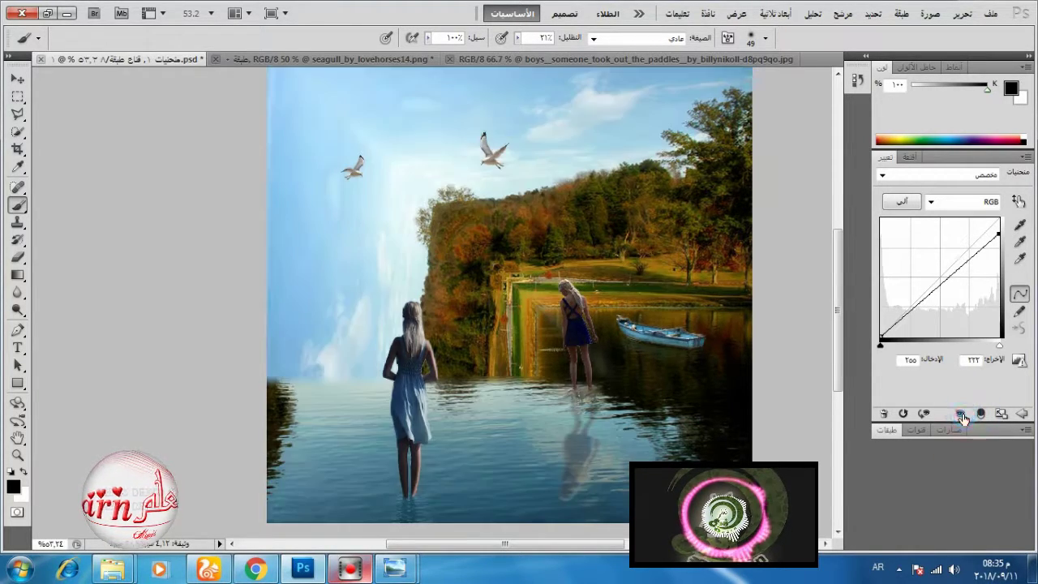
left_click(961, 416)
Add a Levels adjustment directly above the empty layer with the black input at 5 and the white input at 227
left_click(887, 431)
left_click(984, 270)
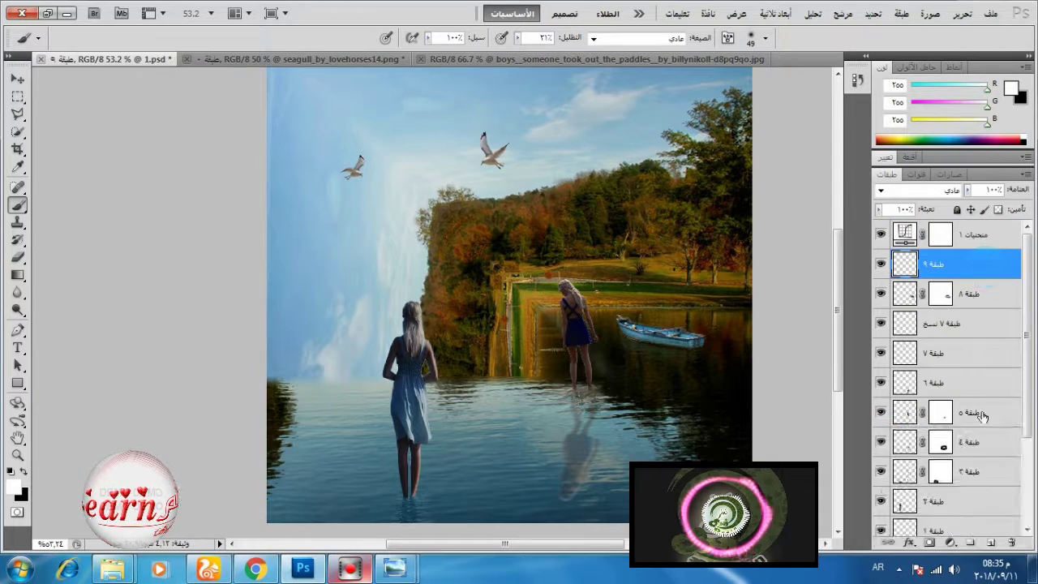
left_click(956, 545)
left_click(810, 307)
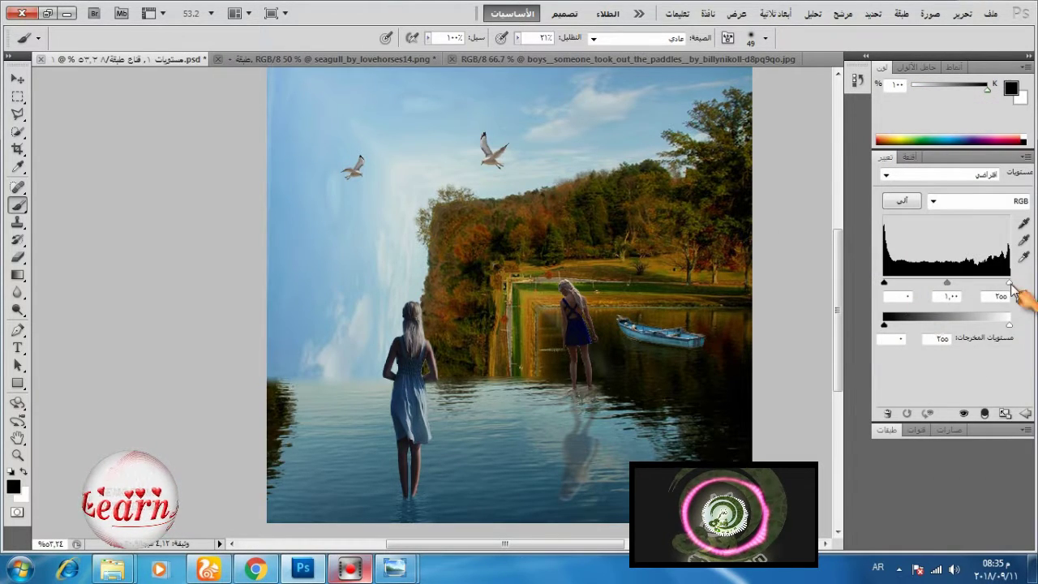
left_click_drag(1009, 284, 1000, 285)
left_click_drag(884, 283, 891, 284)
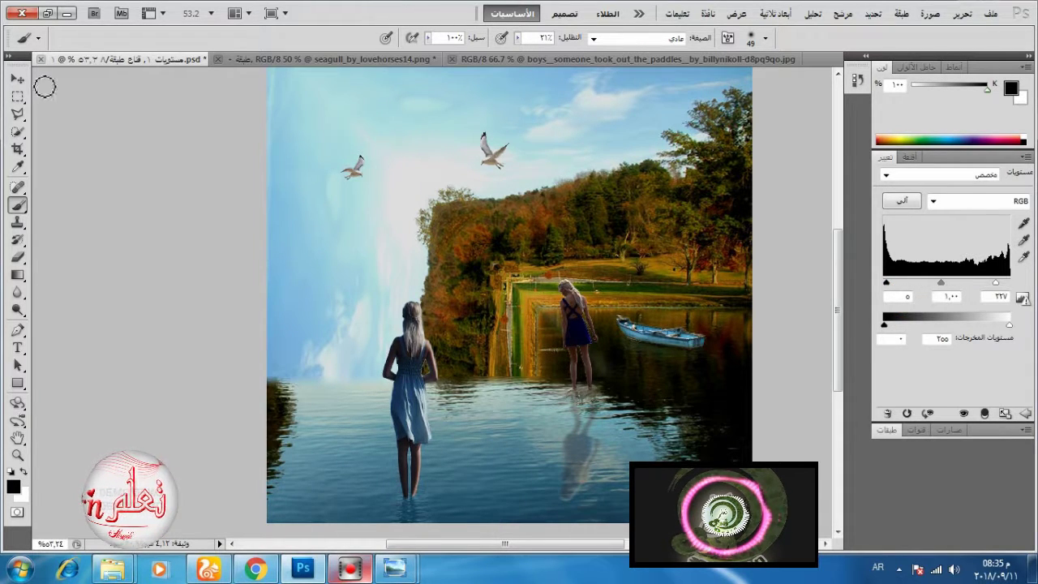
left_click(900, 429)
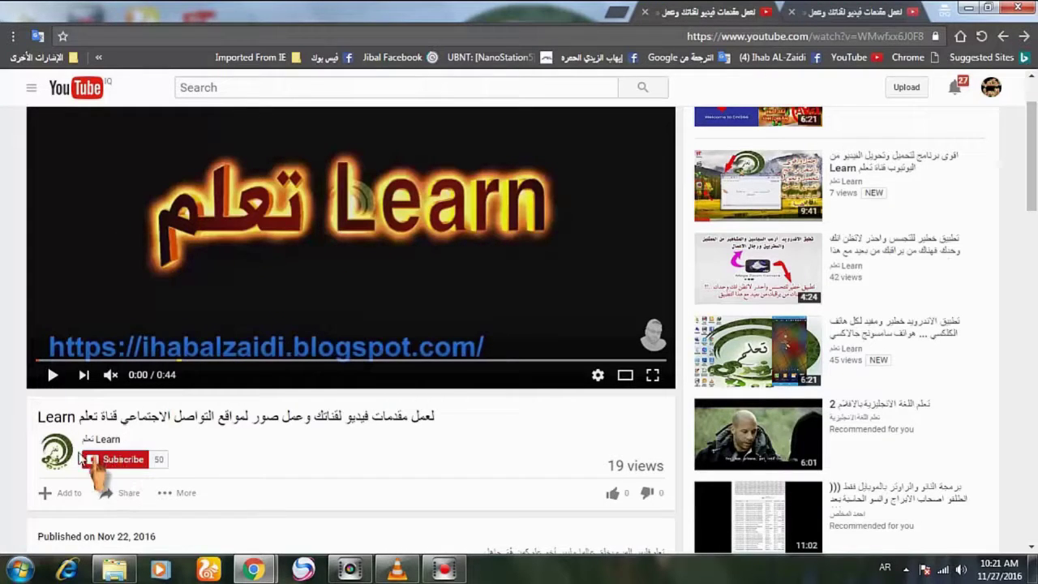
On YouTube in the browser, subscribe to the Learn channel and save the option to receive all its notifications
left_click(119, 462)
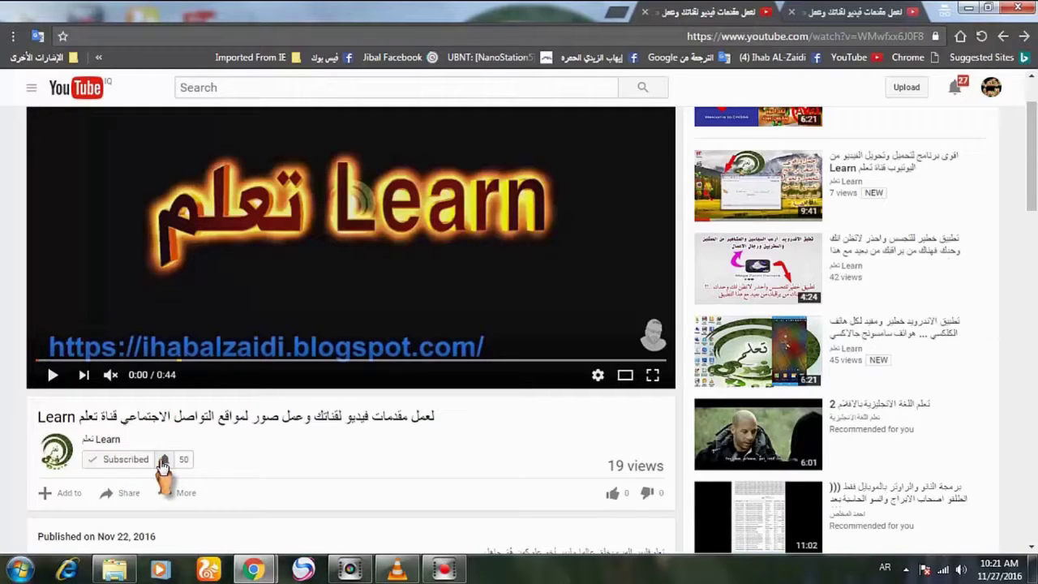
left_click(164, 462)
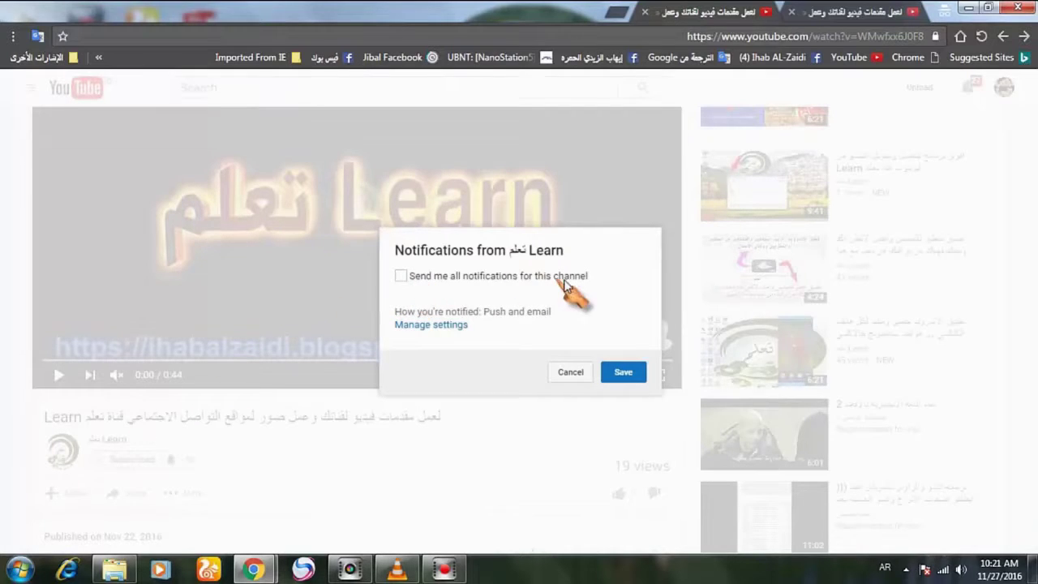
left_click(397, 276)
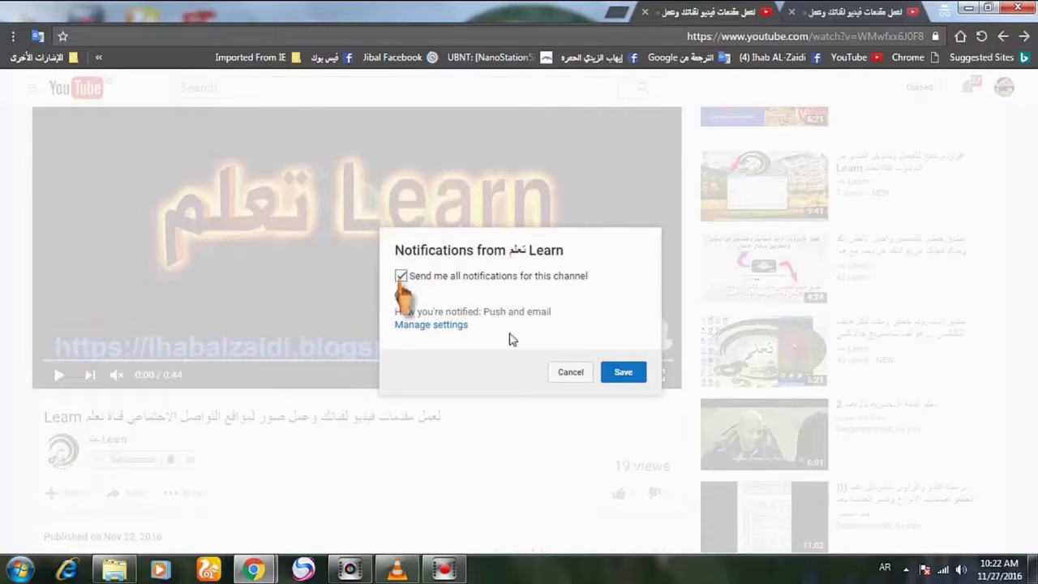
left_click(623, 375)
scroll(456, 398, "down", 1)
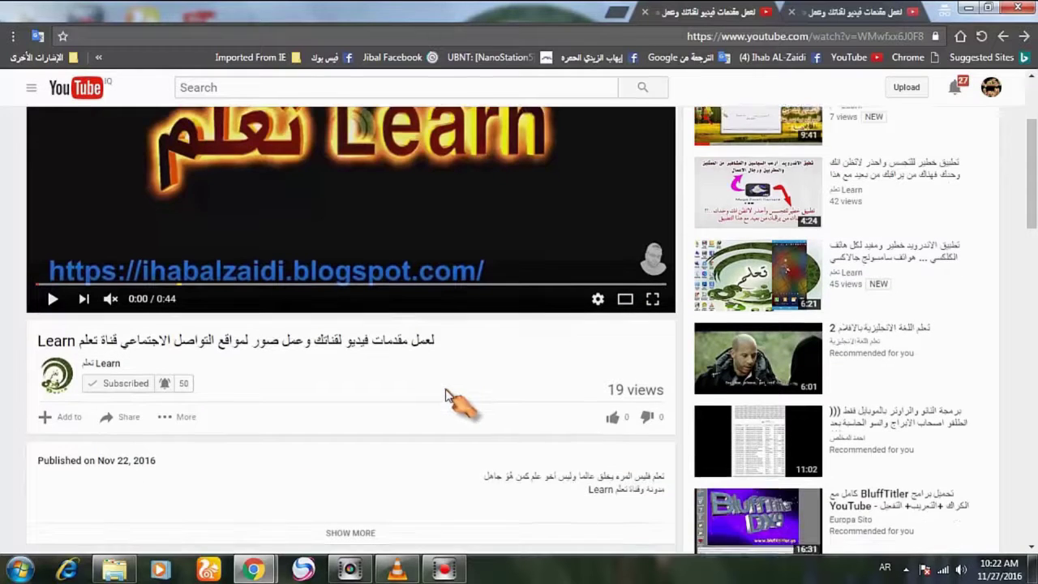
scroll(434, 391, "down", 1)
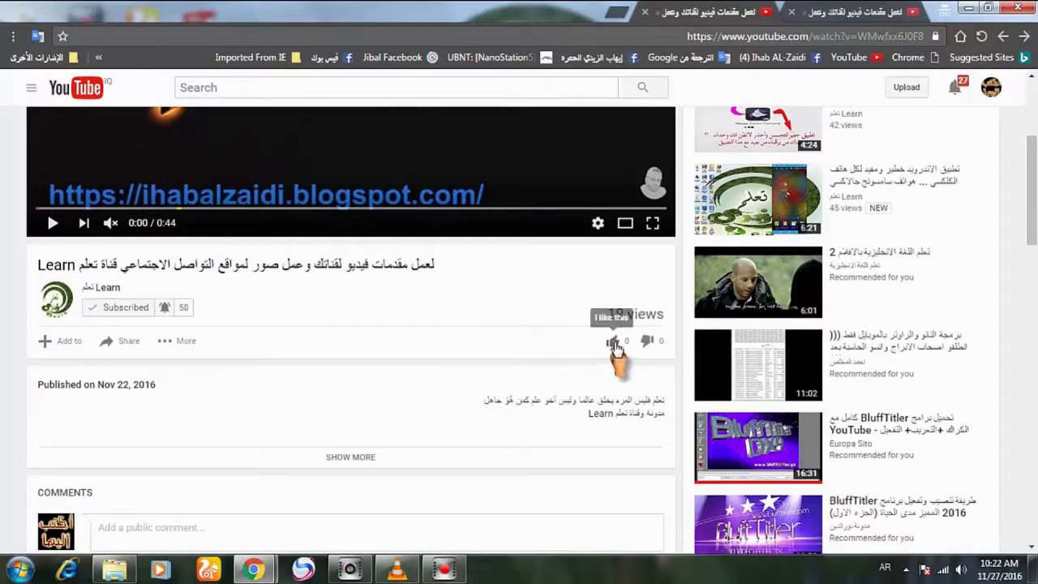